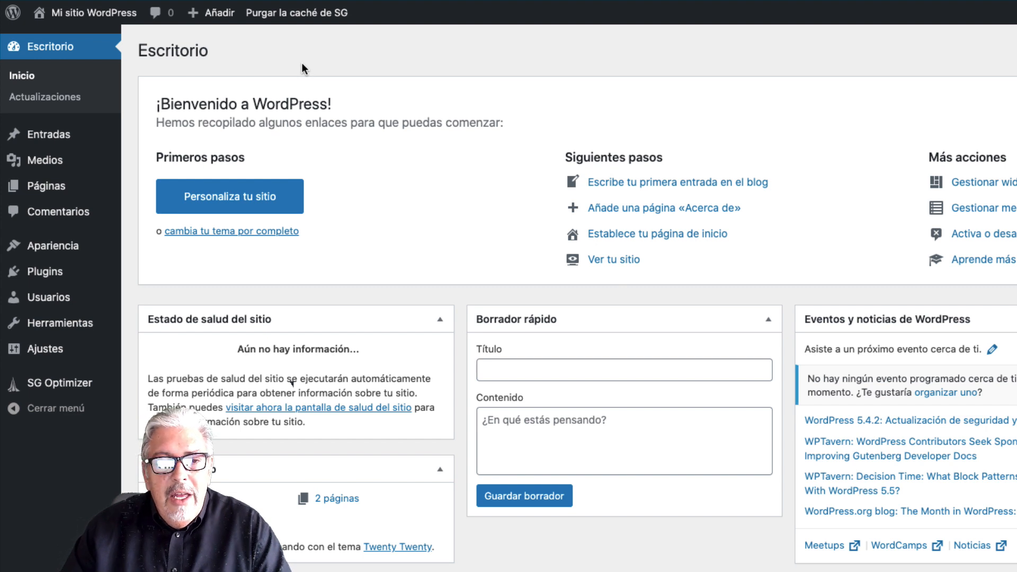
# - Start a new post (Entrada) from the dashboard
pyautogui.moveTo(62, 193)
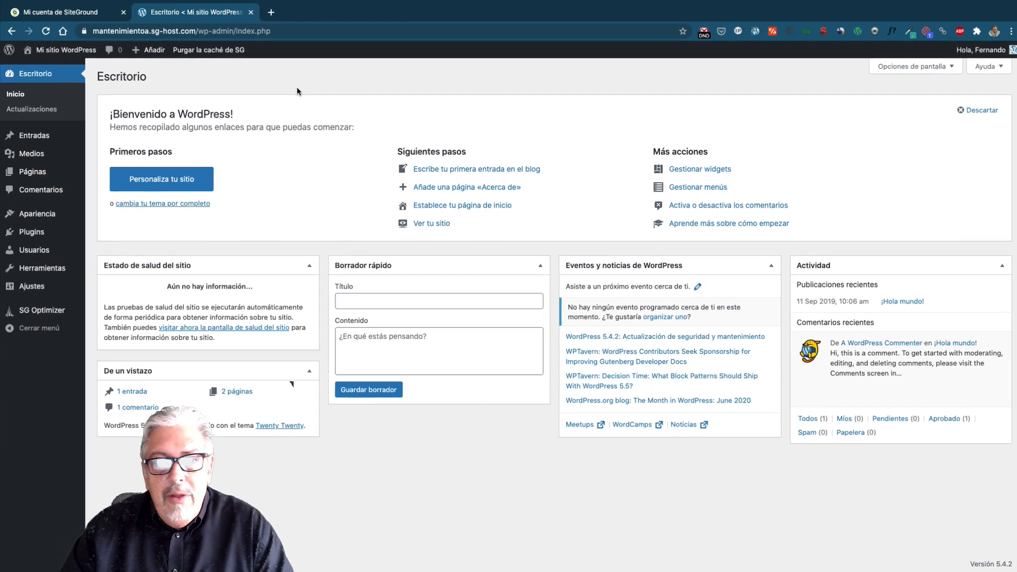
pyautogui.moveTo(50, 132)
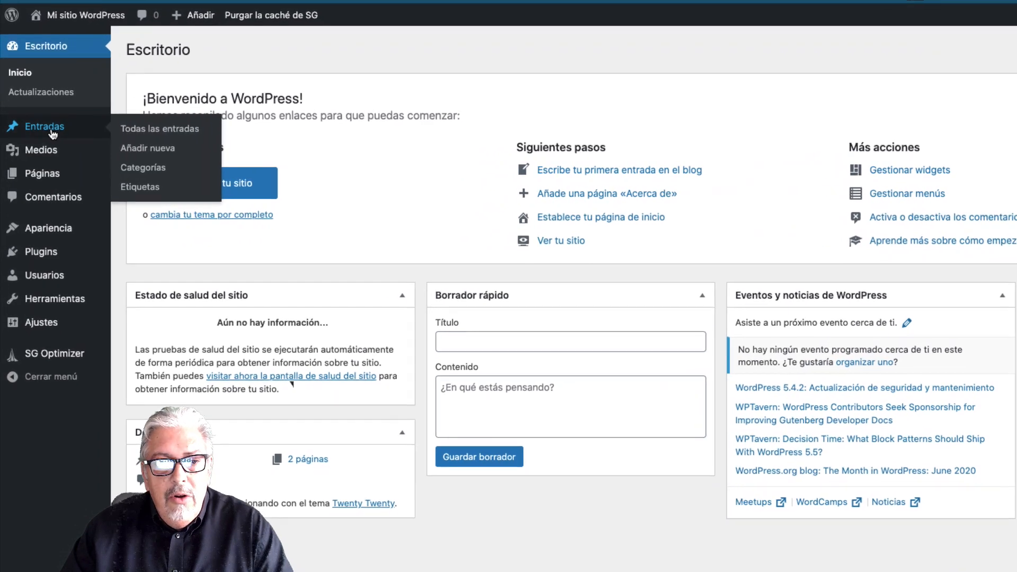
pyautogui.moveTo(50, 175)
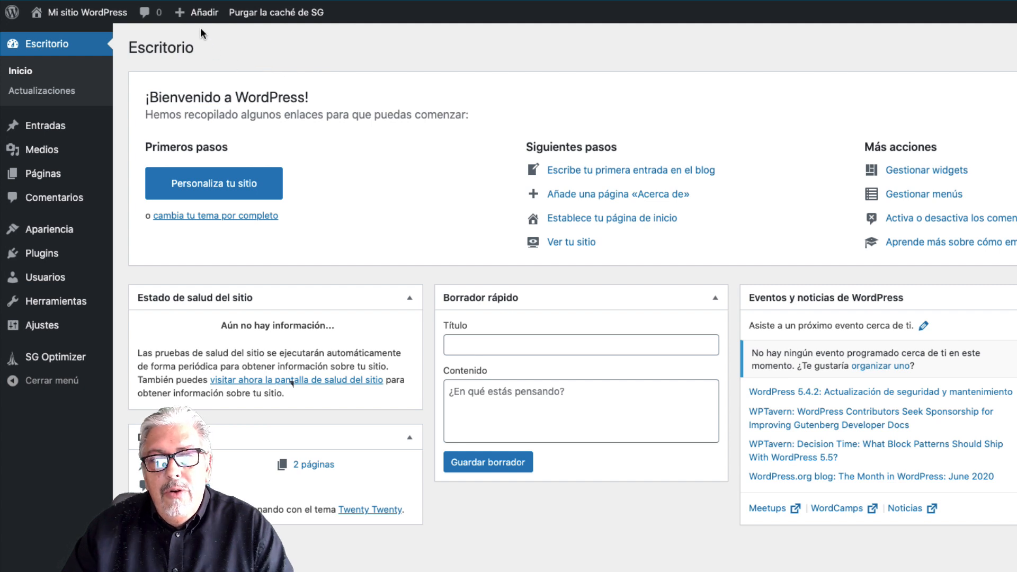
pyautogui.moveTo(200, 15)
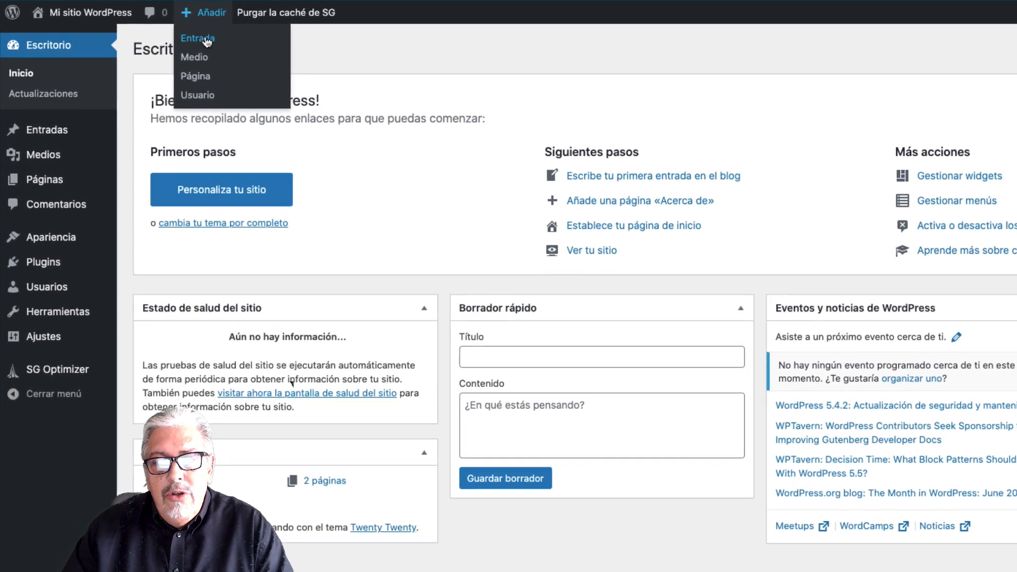
pyautogui.click(213, 43)
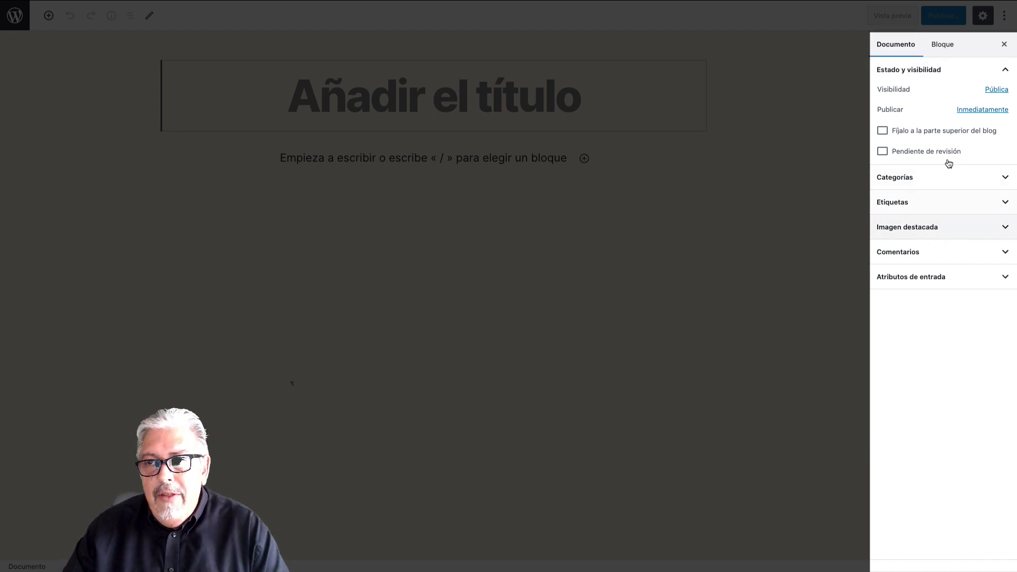
# - Look at the block and document settings, then hide the settings sidebar and show it again
pyautogui.click(950, 47)
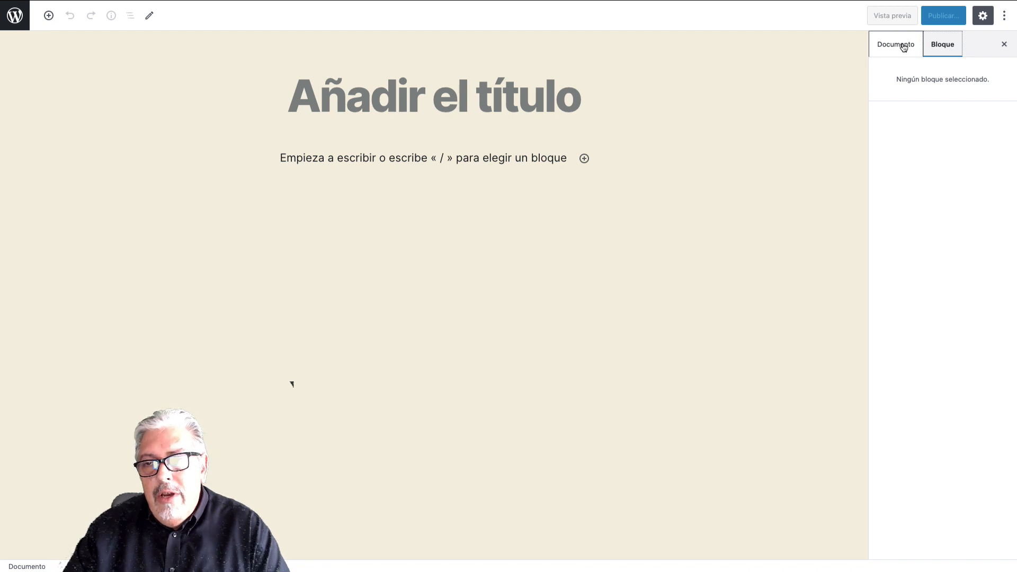
pyautogui.click(904, 48)
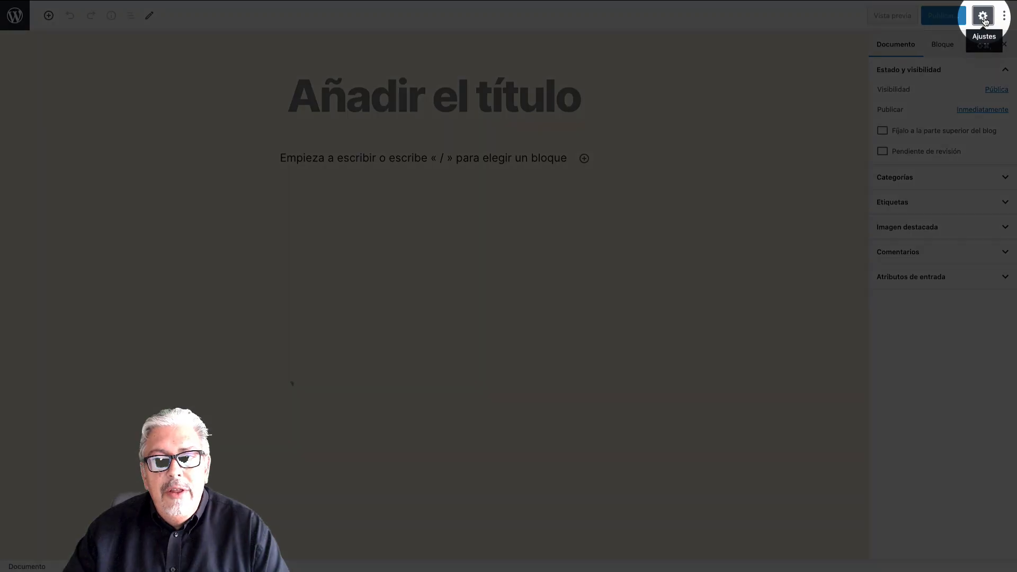
pyautogui.click(984, 17)
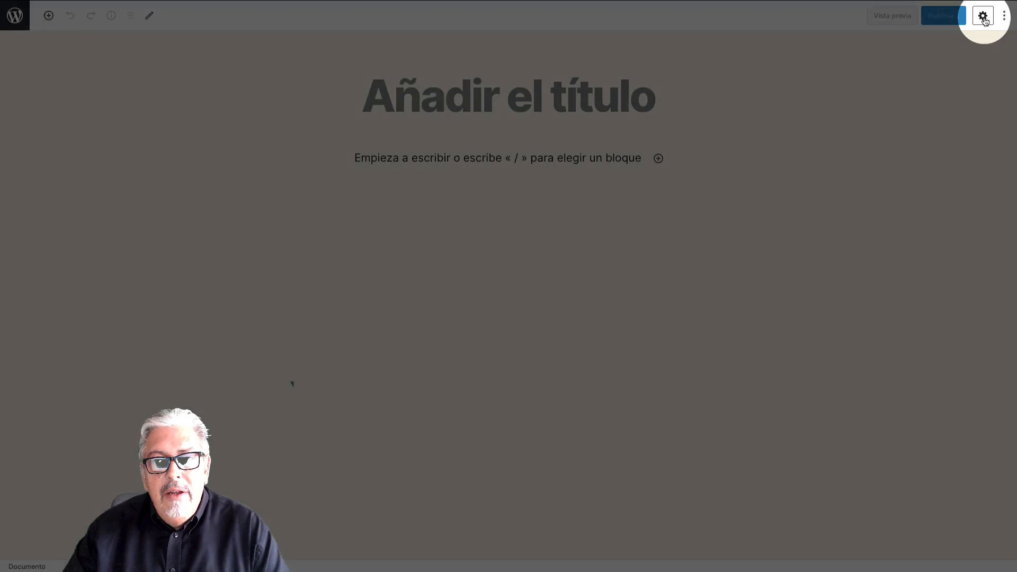
pyautogui.click(983, 17)
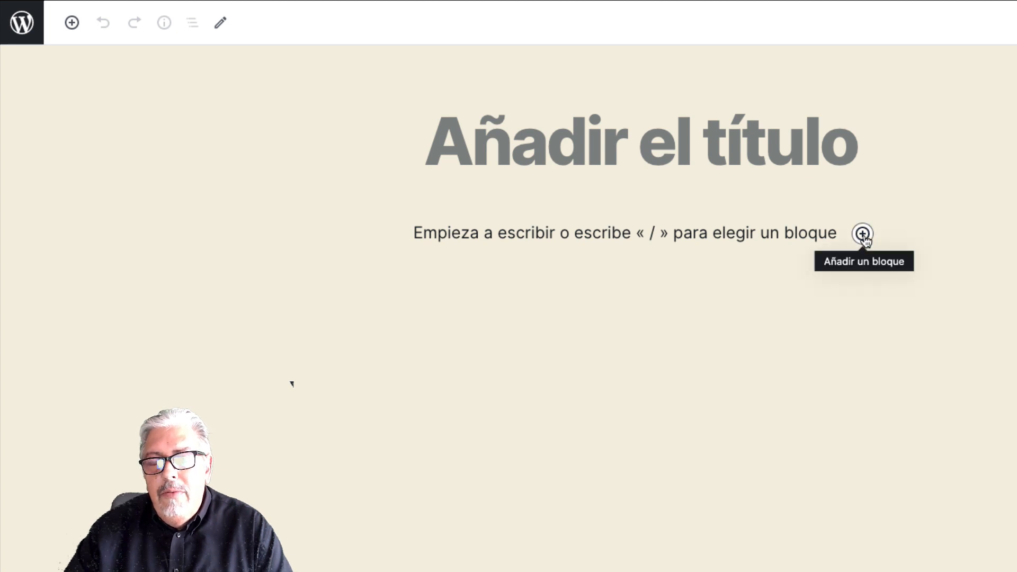
# - Add an empty paragraph block below the post title
pyautogui.click(655, 235)
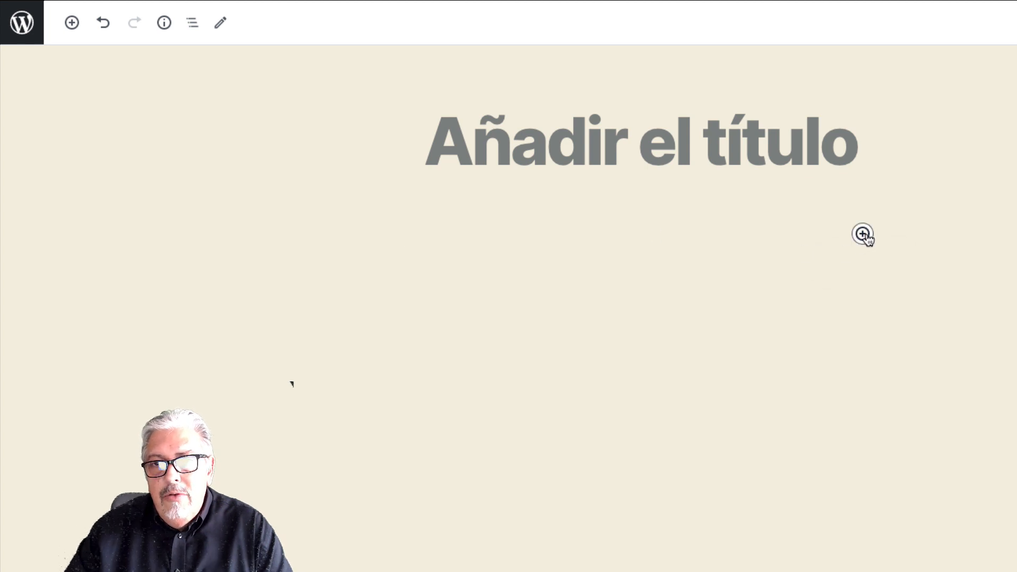
pyautogui.click(134, 91)
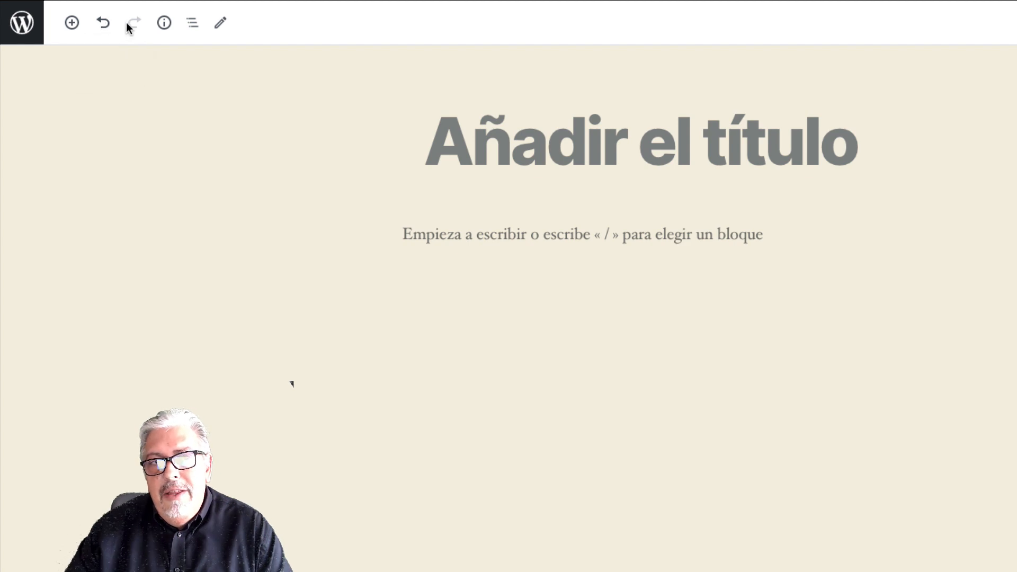
# - Examine the content structure details, the block navigation list and the Editar/Seleccionar tool modes
pyautogui.click(164, 23)
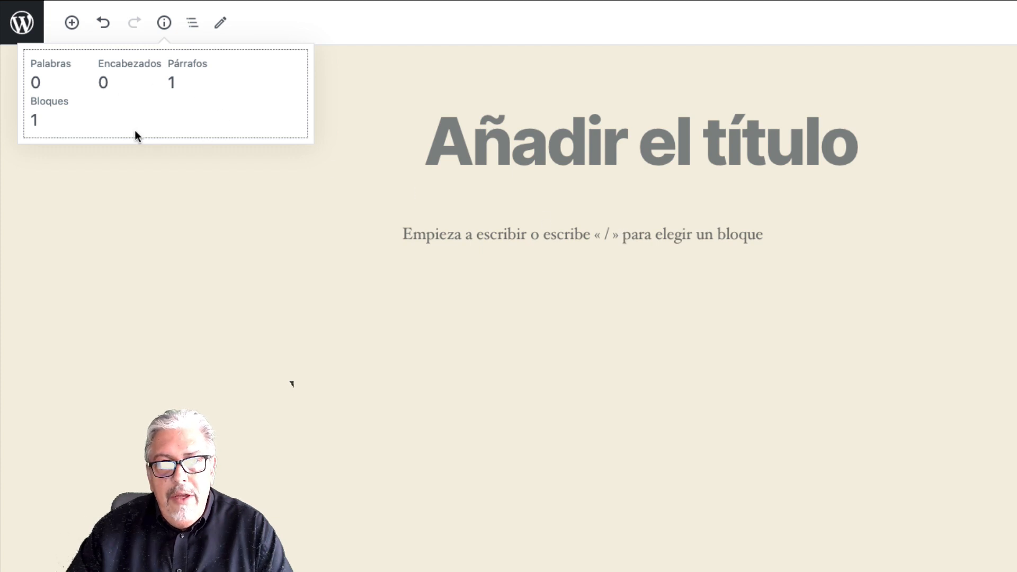
pyautogui.click(192, 25)
pyautogui.click(192, 25)
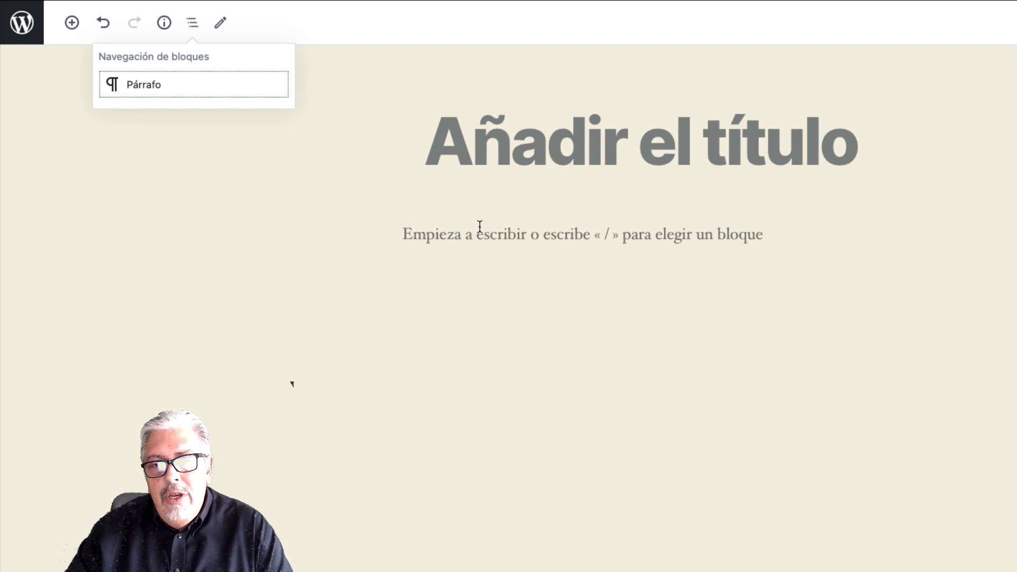
pyautogui.click(285, 39)
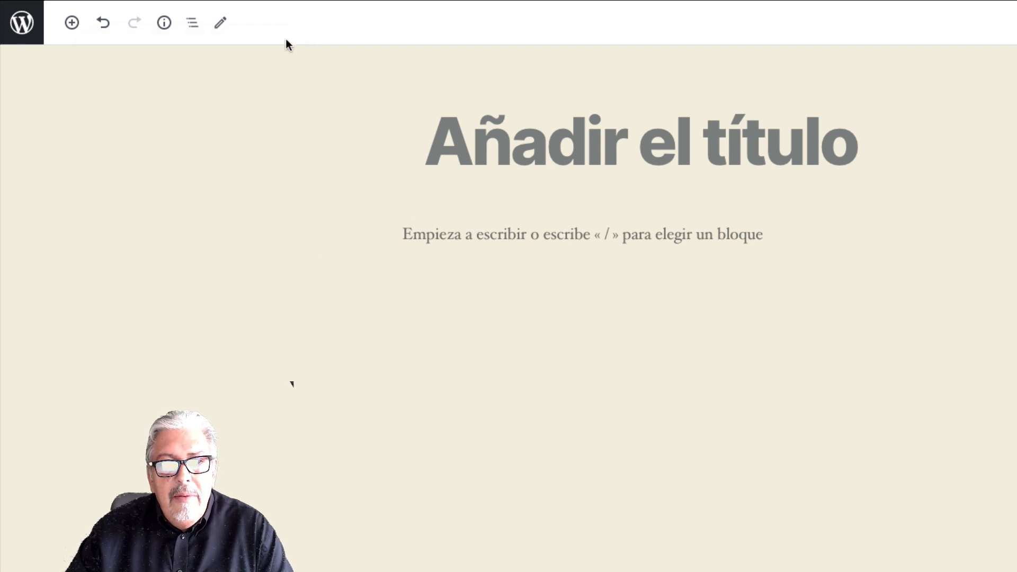
pyautogui.click(222, 29)
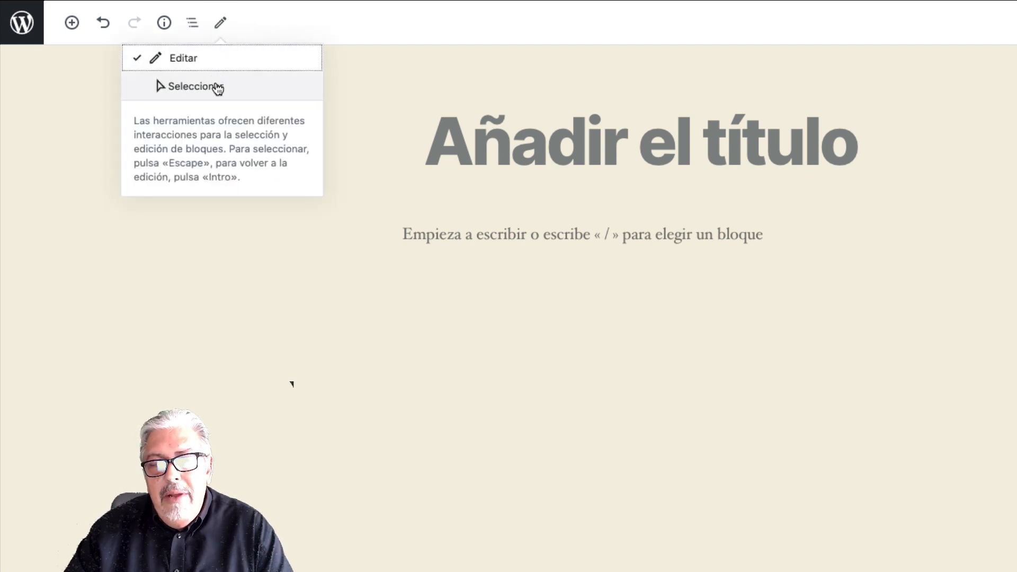
pyautogui.click(313, 27)
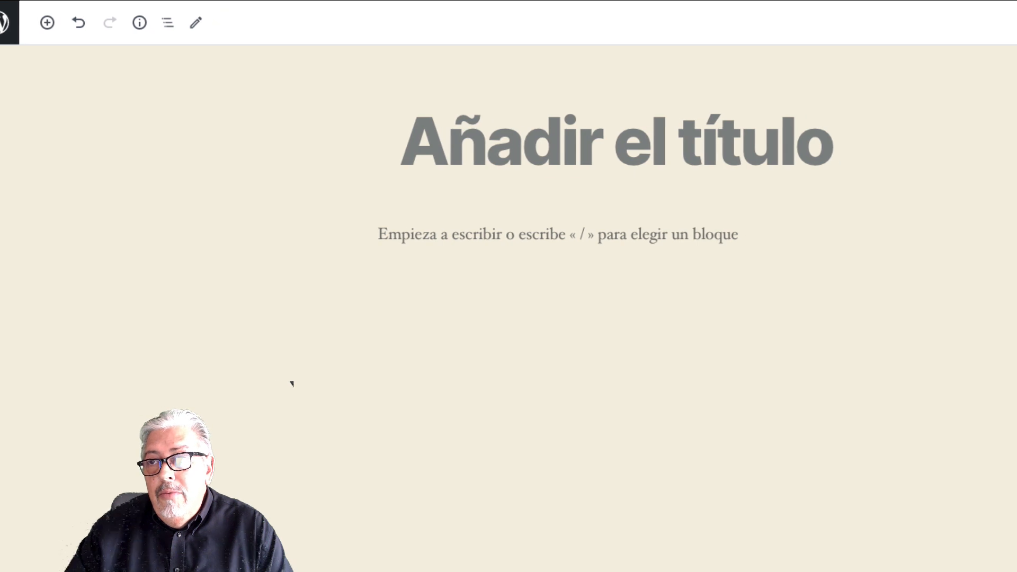
# - Check the settings sidebar by hiding and showing it, and view the editor's additional options
pyautogui.click(974, 26)
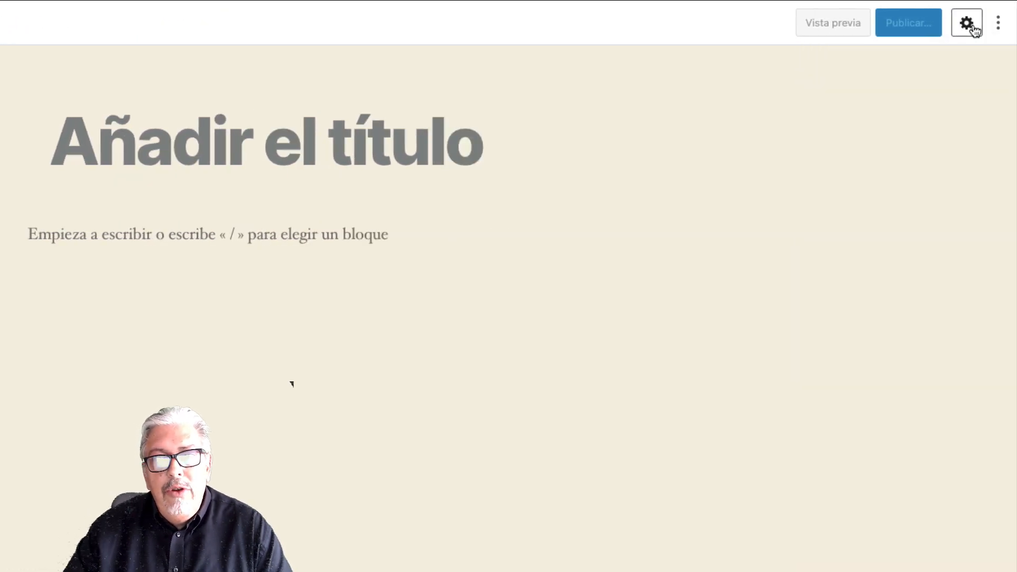
pyautogui.click(974, 28)
pyautogui.click(1000, 25)
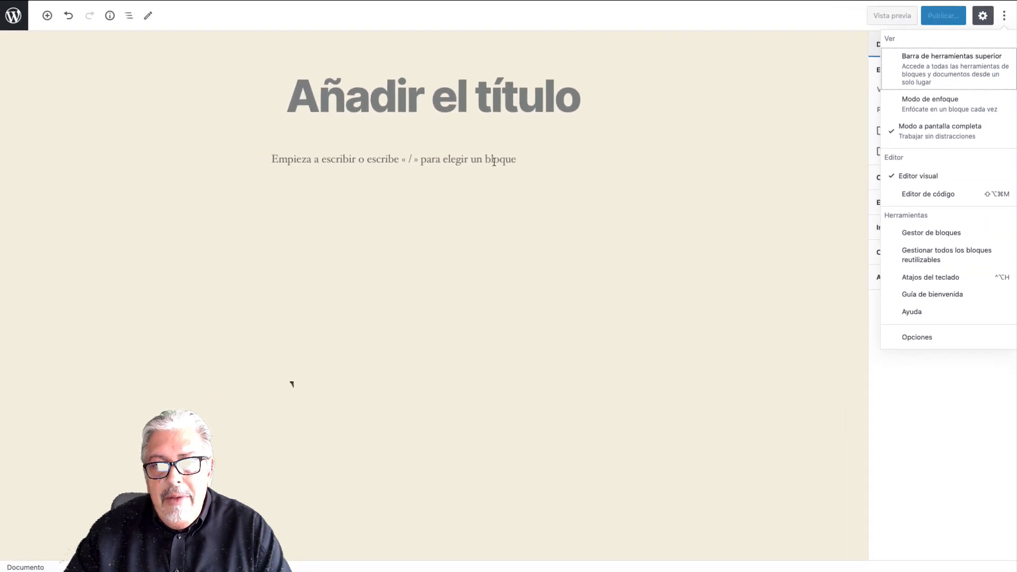
# - Write "Esto es un texto" in the paragraph block
pyautogui.click(485, 160)
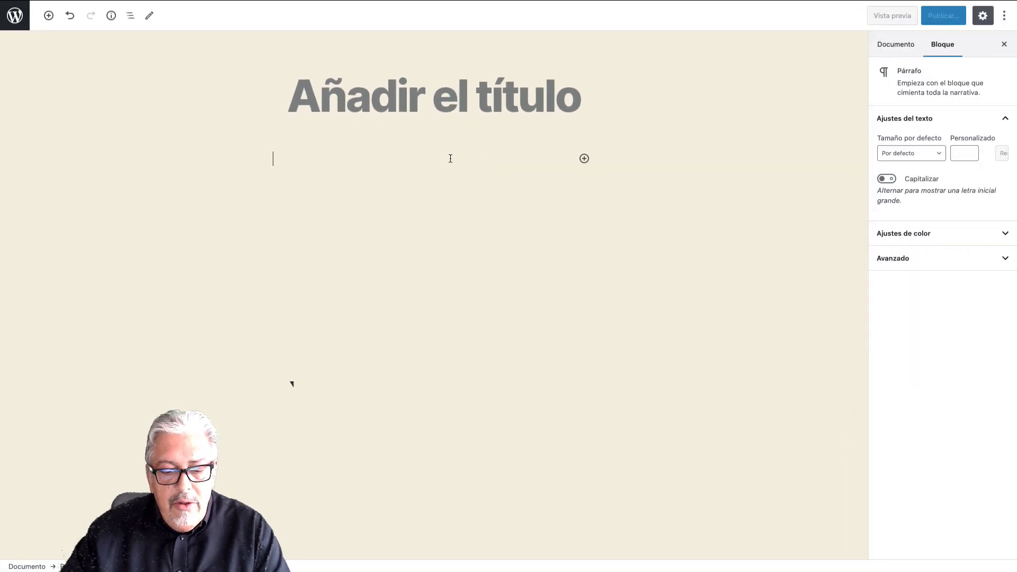
pyautogui.write('Esto')
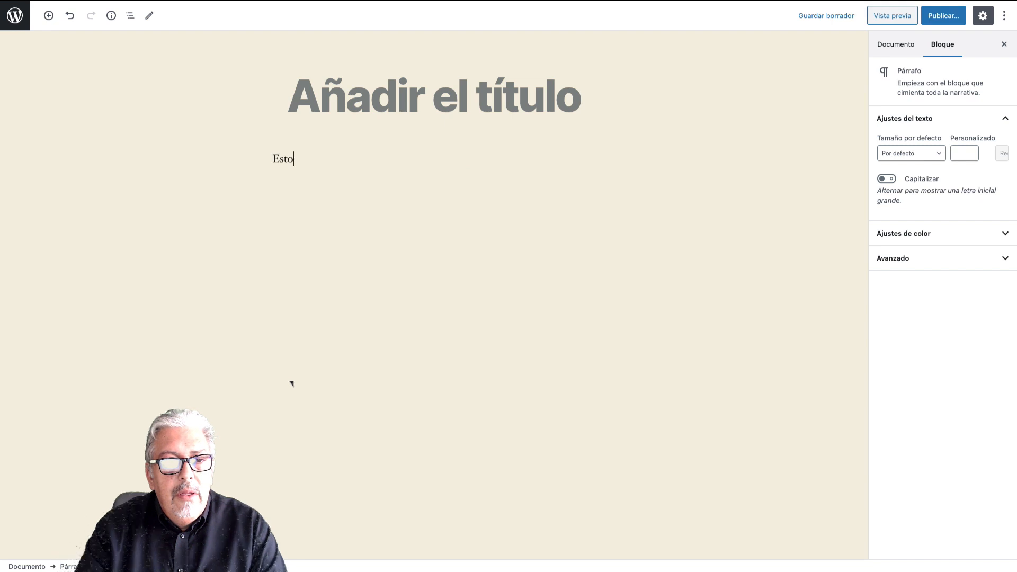
pyautogui.write(' es un texto')
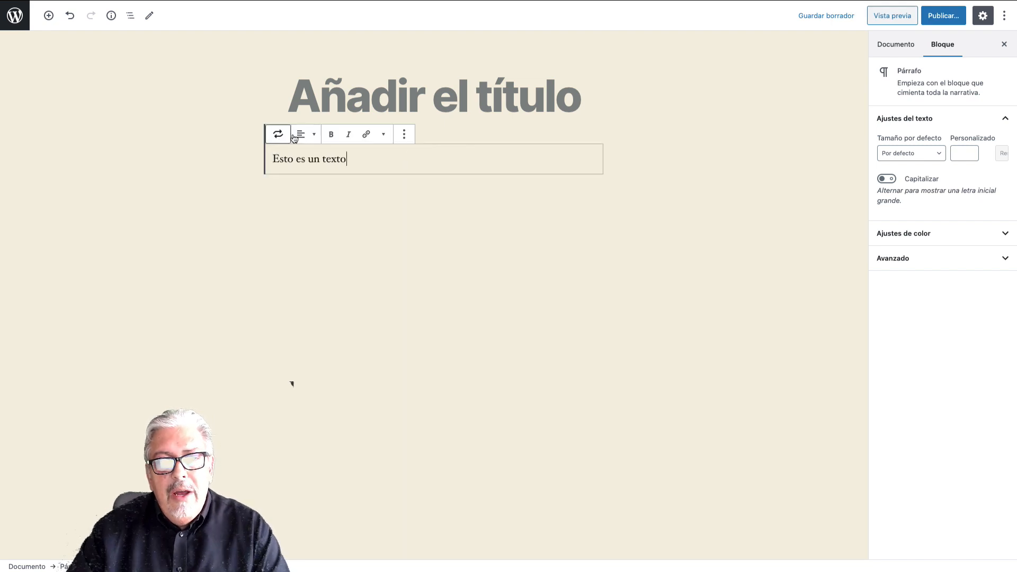
# - Make the word "texto" bold and add a second paragraph reading "Esto es otro párrafo"
pyautogui.doubleClick(331, 158)
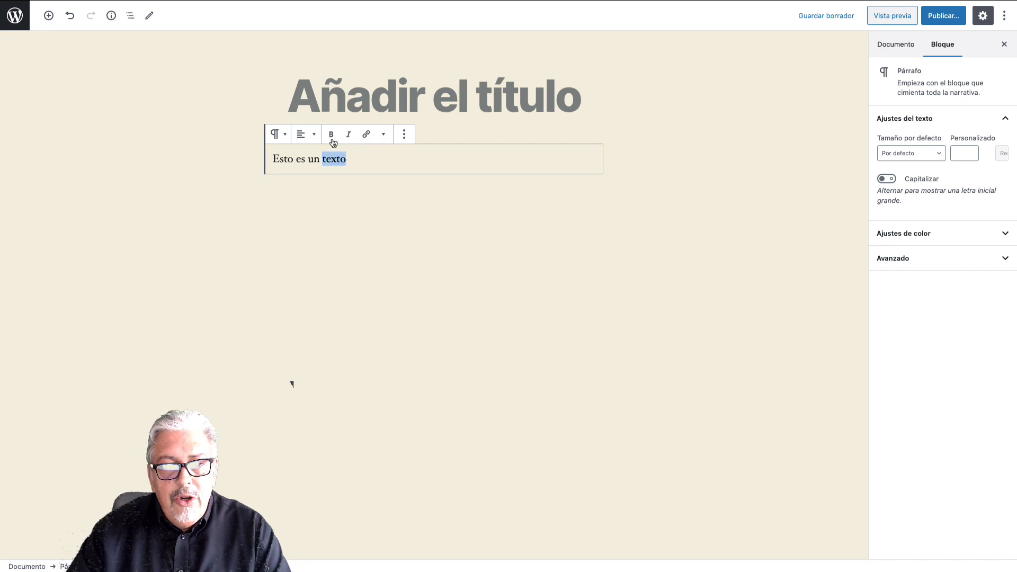
pyautogui.click(331, 134)
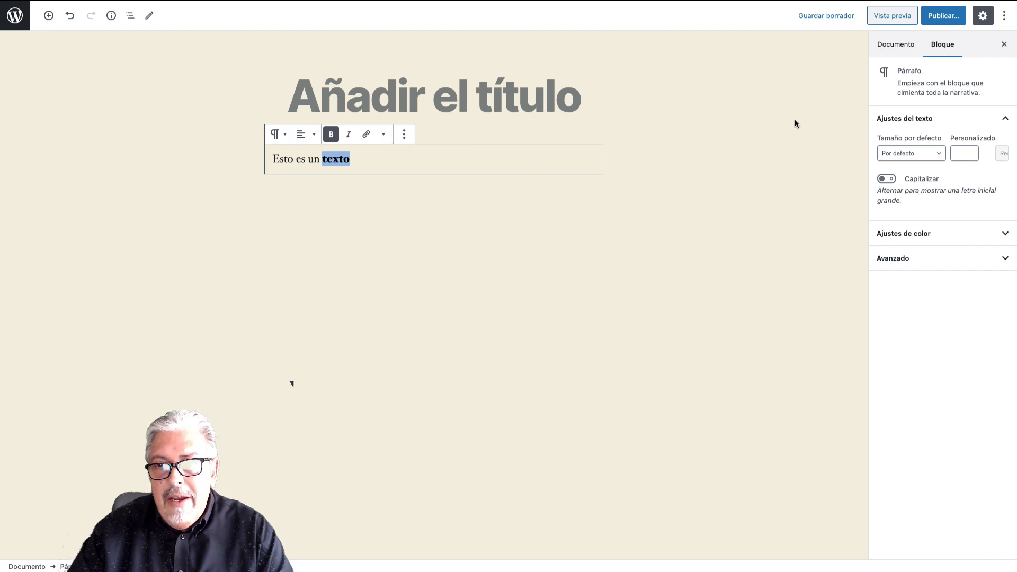
pyautogui.click(546, 163)
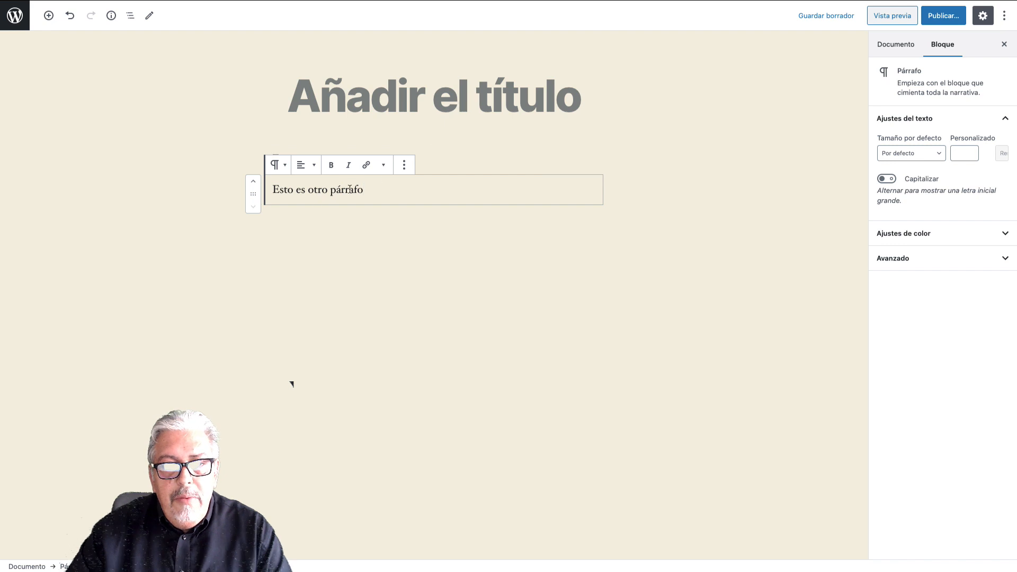
# - Turn on the Barra de herramientas superior view and try it with each of the two paragraphs selected
pyautogui.click(432, 160)
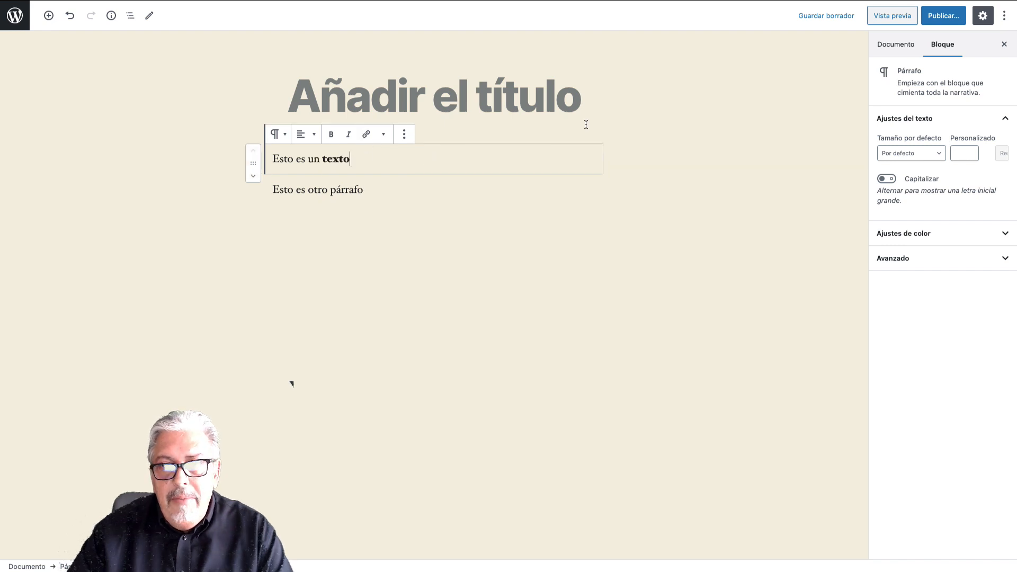
pyautogui.click(1005, 16)
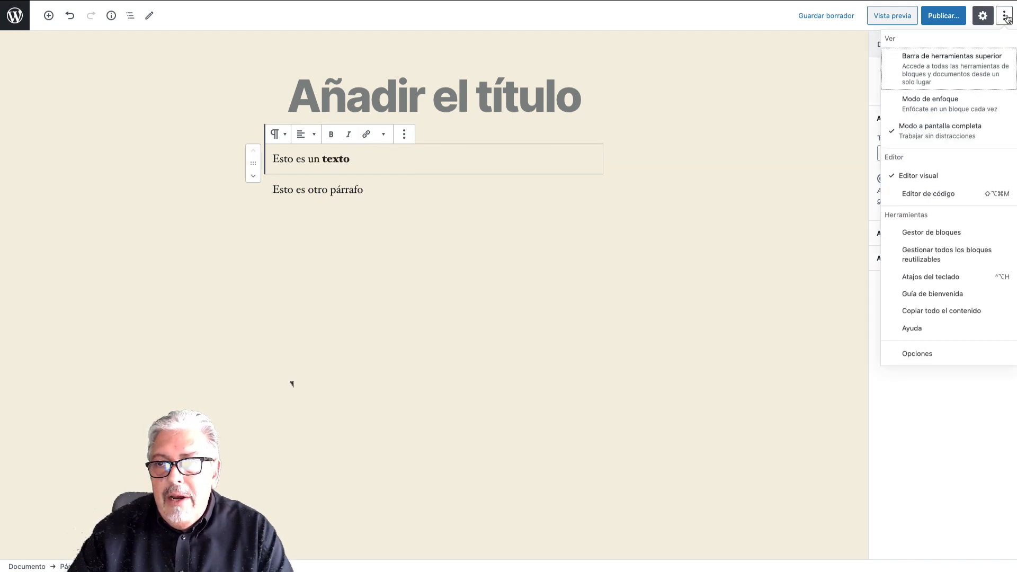
pyautogui.click(965, 66)
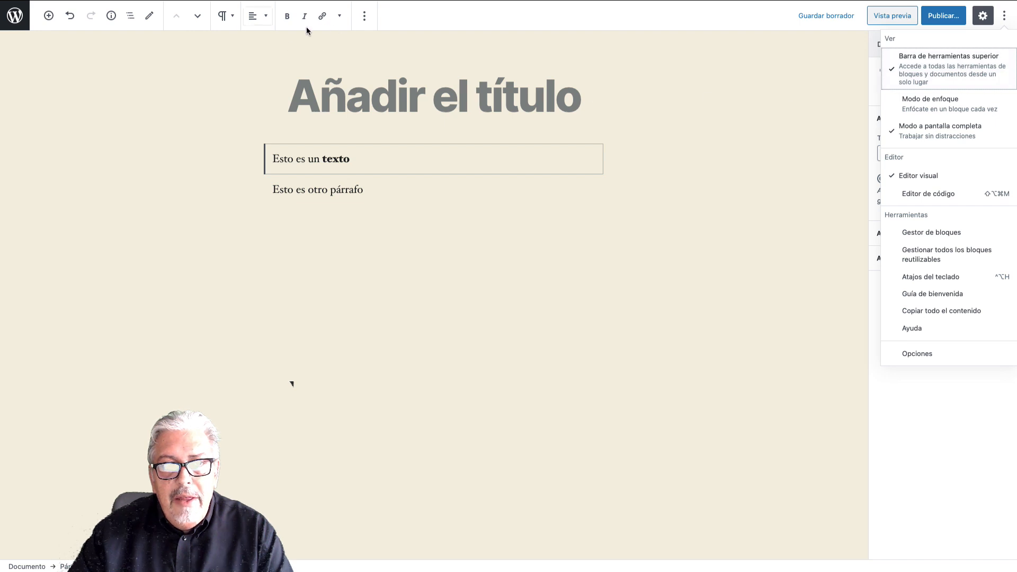
pyautogui.click(349, 188)
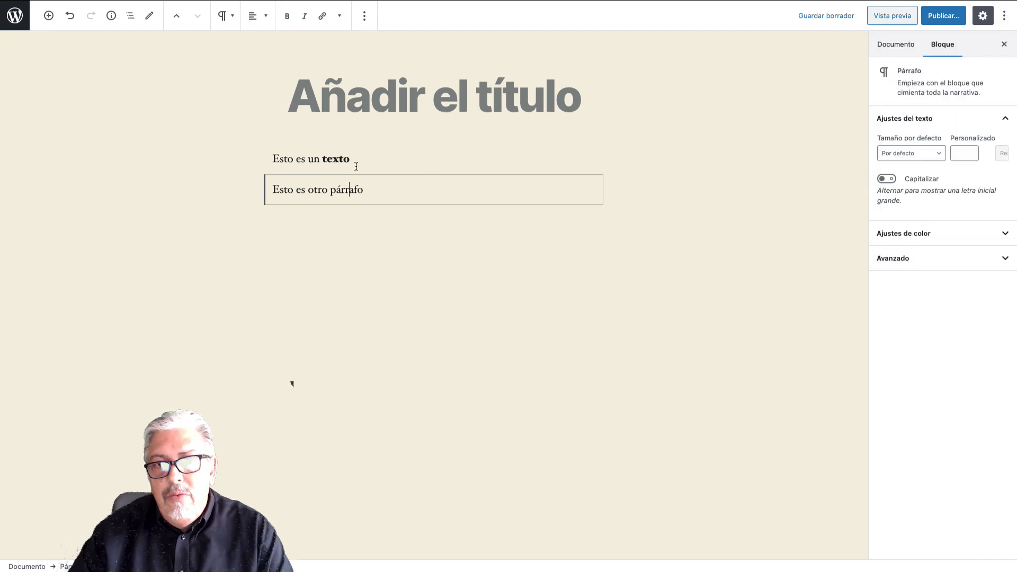
pyautogui.click(356, 166)
# - Turn on Modo de enfoque and shift the focus to the second paragraph
pyautogui.click(1005, 19)
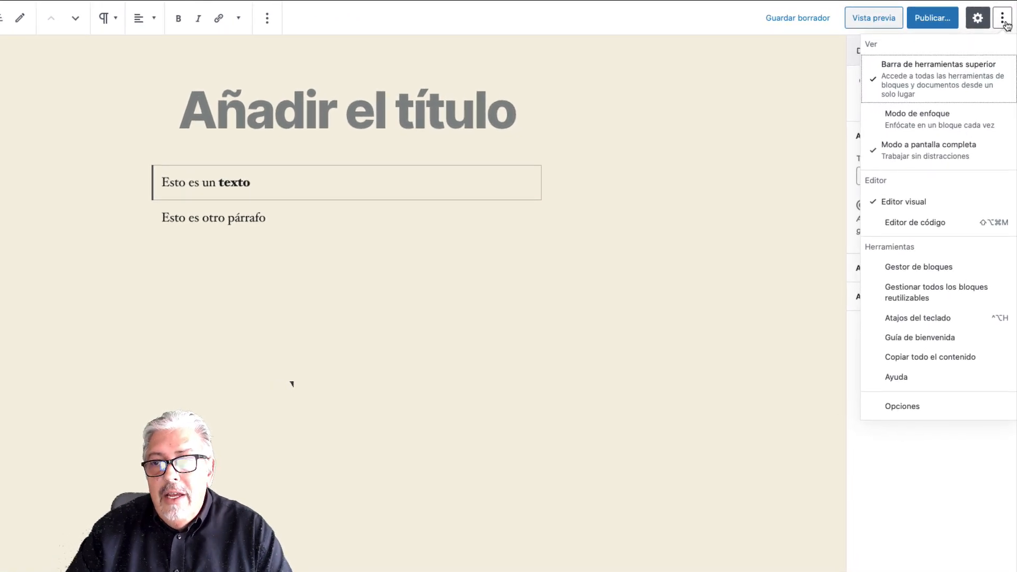
pyautogui.click(942, 120)
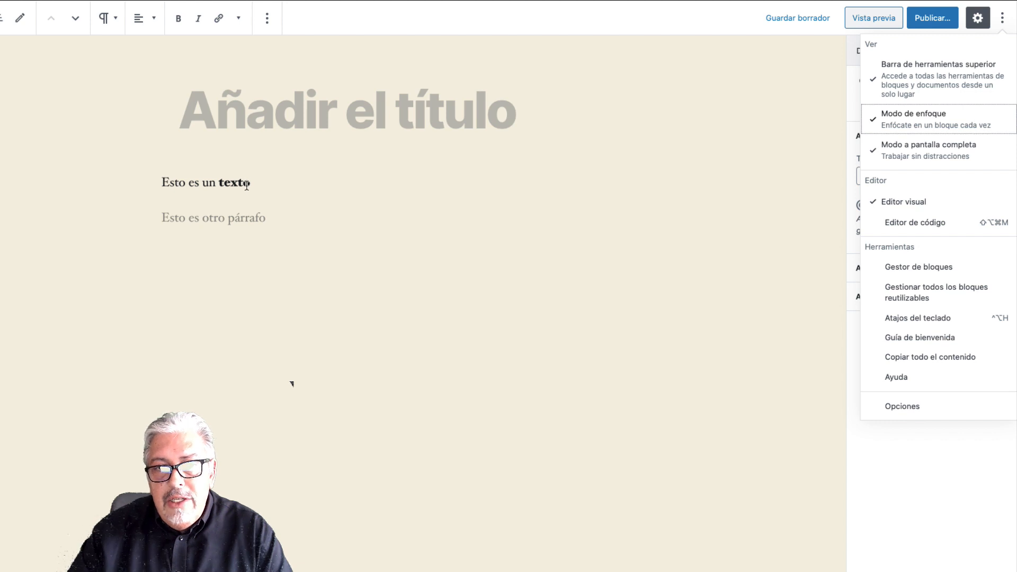
pyautogui.click(253, 221)
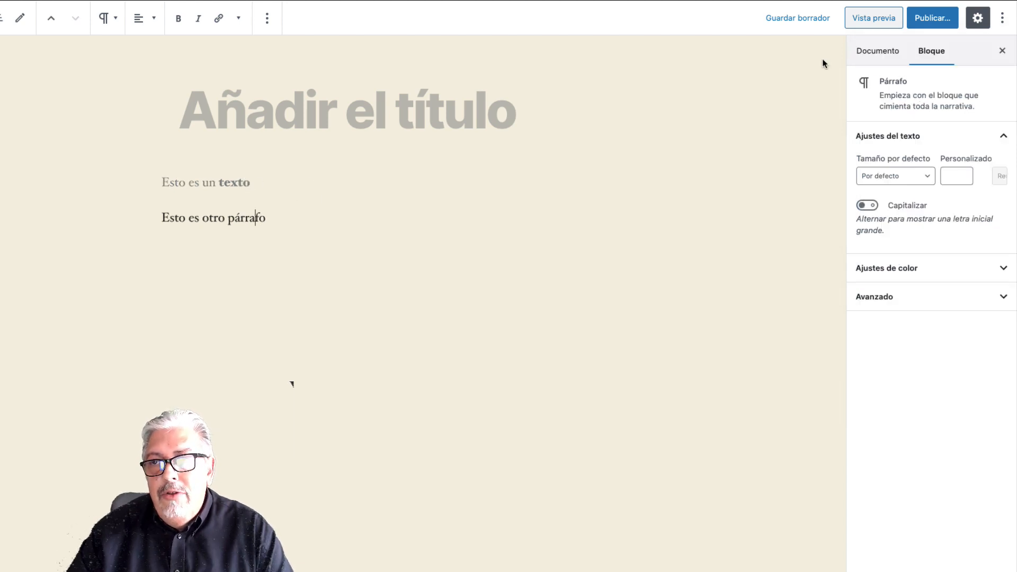
# - Turn off Modo de enfoque and the Barra de herramientas superior view
pyautogui.click(1002, 18)
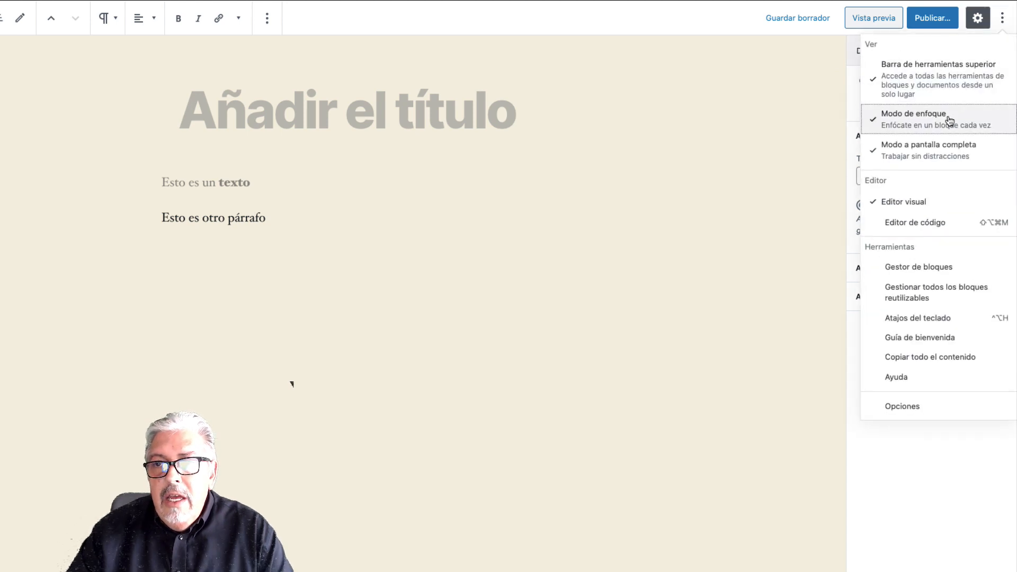
pyautogui.click(949, 117)
pyautogui.click(963, 98)
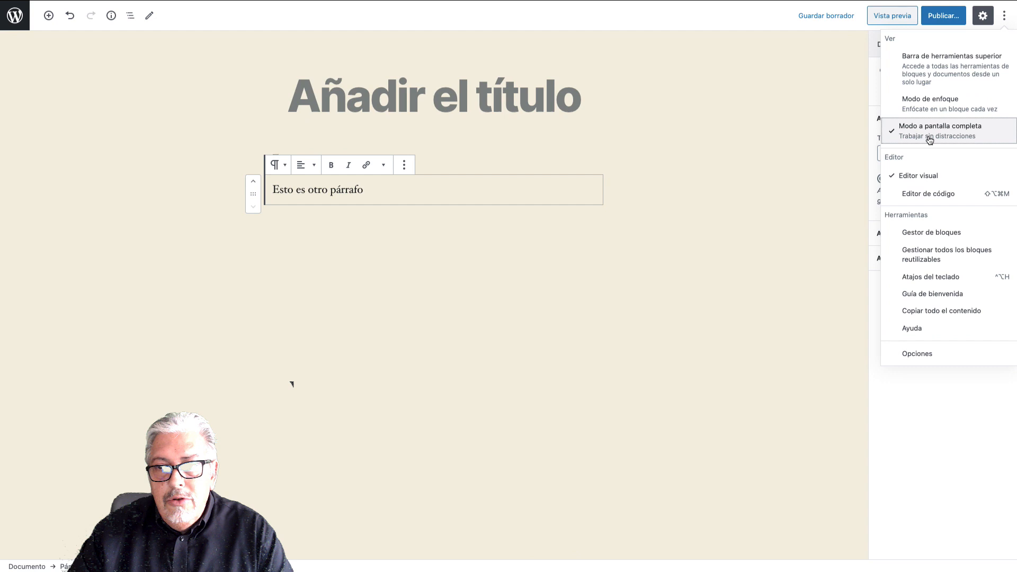
# - Turn Modo a pantalla completa off and back on
pyautogui.click(930, 140)
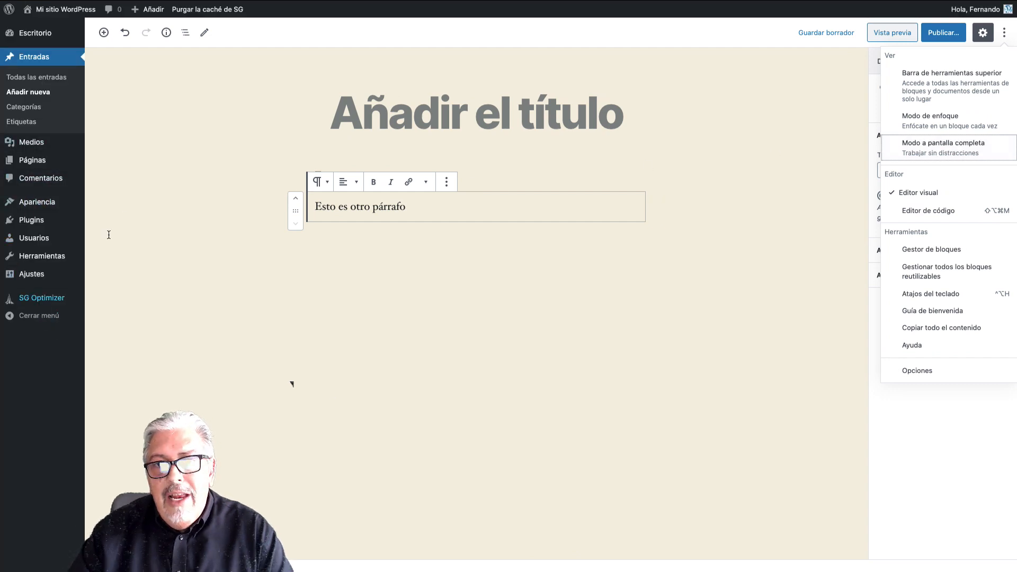
pyautogui.click(940, 149)
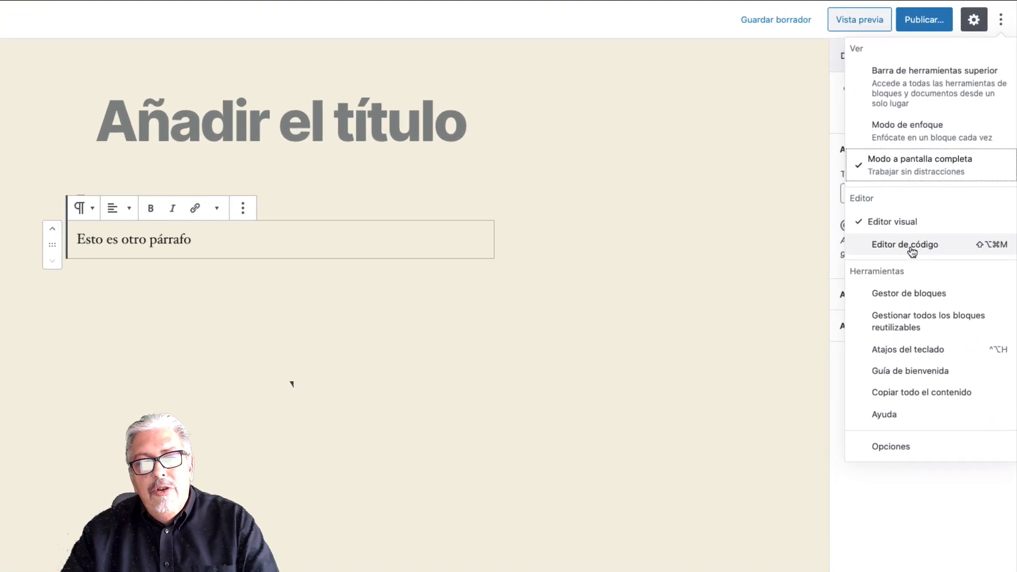
# - Show the post's content in the Editor de código and return to the Editor visual
pyautogui.click(911, 249)
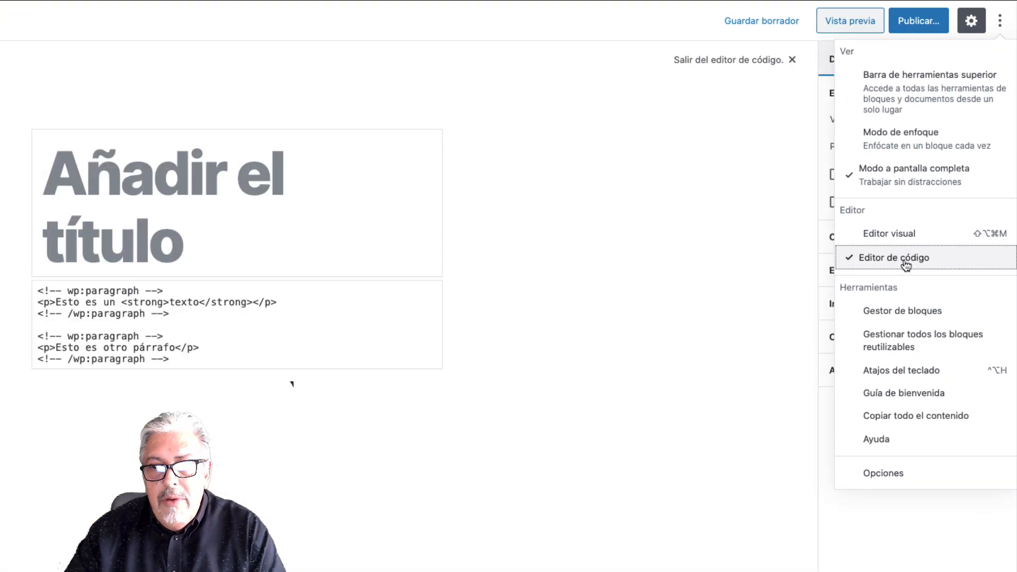
pyautogui.click(908, 236)
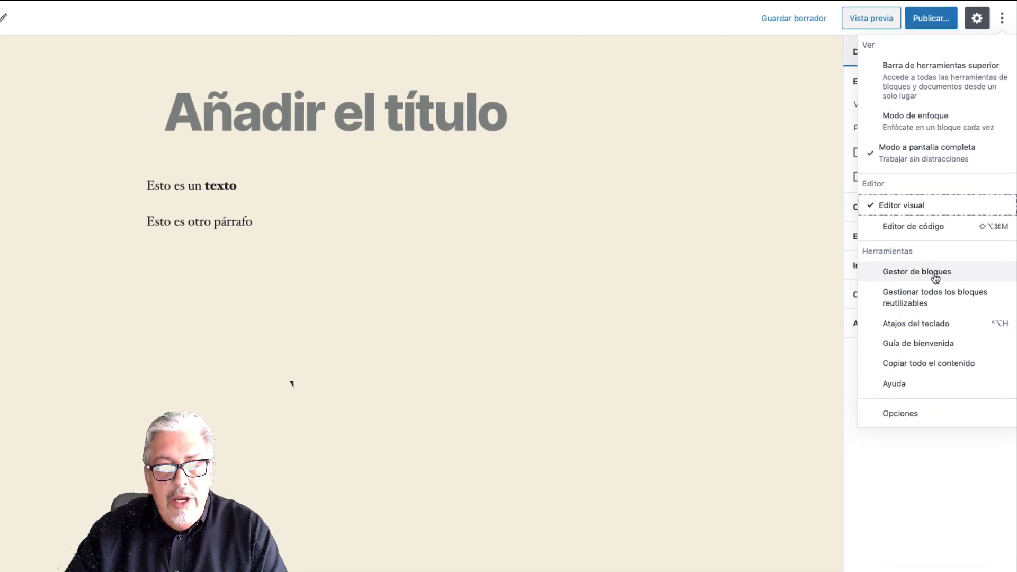
# - Look through the block categories in the Gestor de bloques and deactivate the Archivo block
pyautogui.click(936, 278)
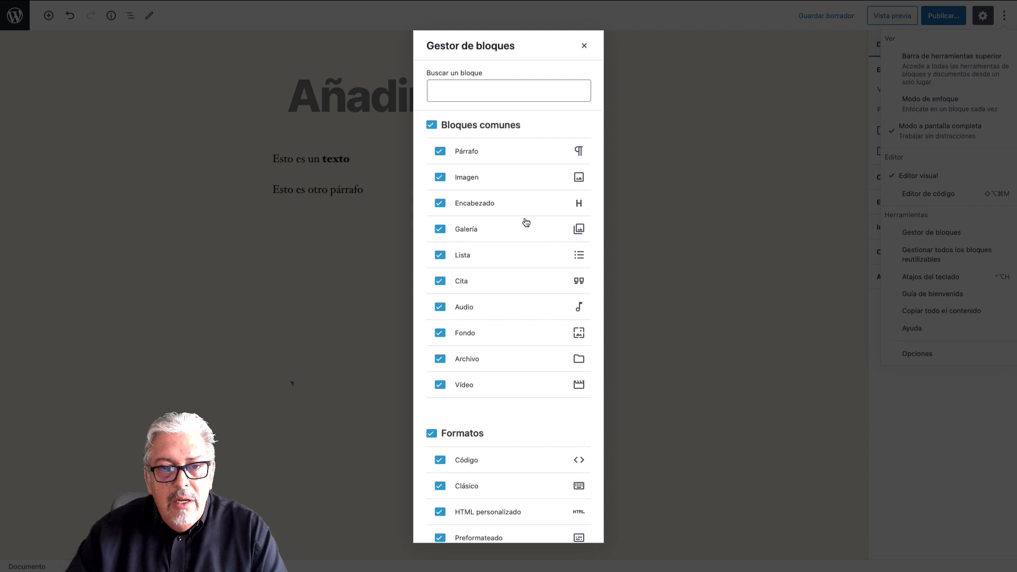
pyautogui.scroll(-10, 526, 222)
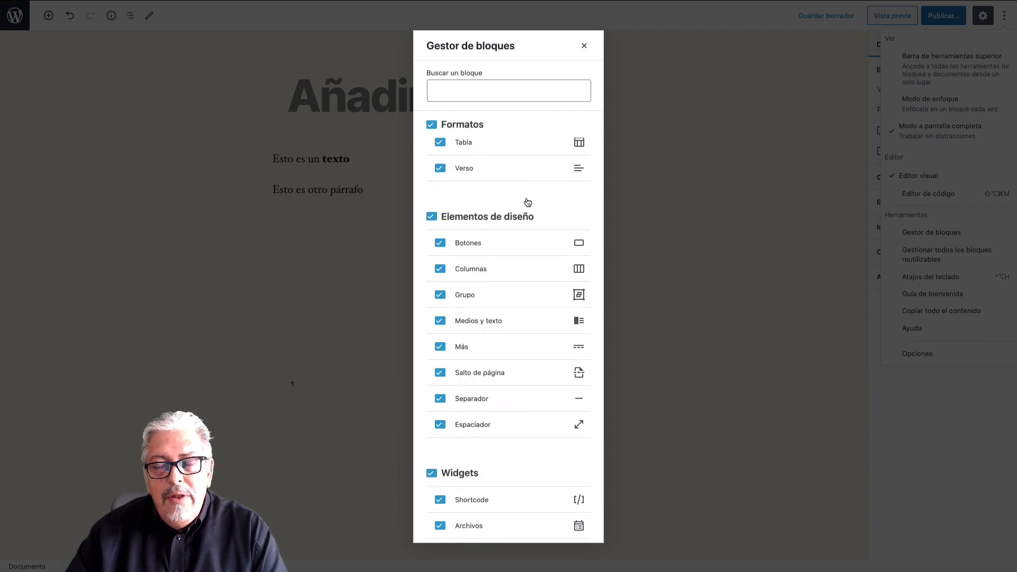
pyautogui.scroll(-2, 528, 203)
pyautogui.scroll(-4, 527, 201)
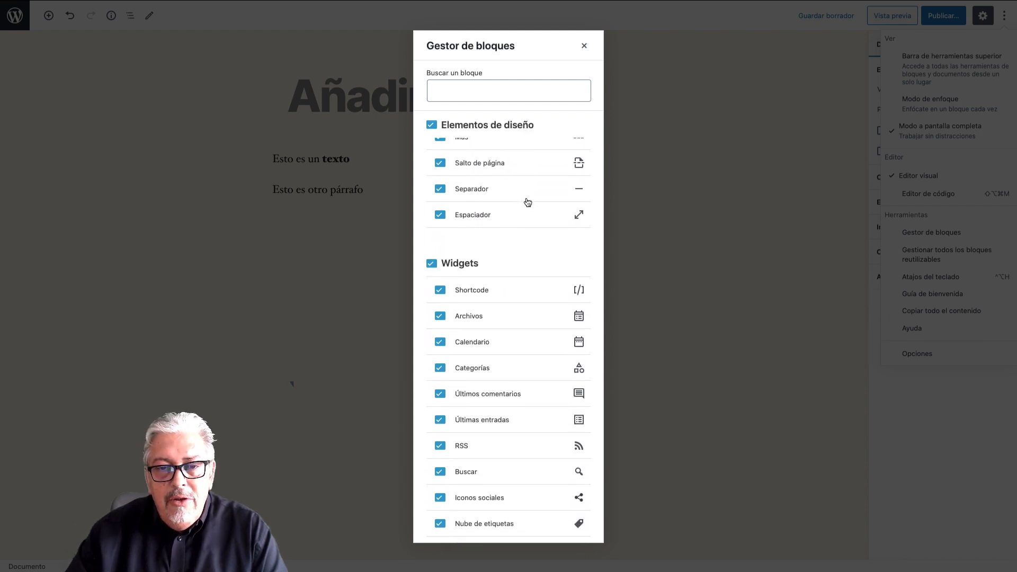
pyautogui.scroll(10, 525, 201)
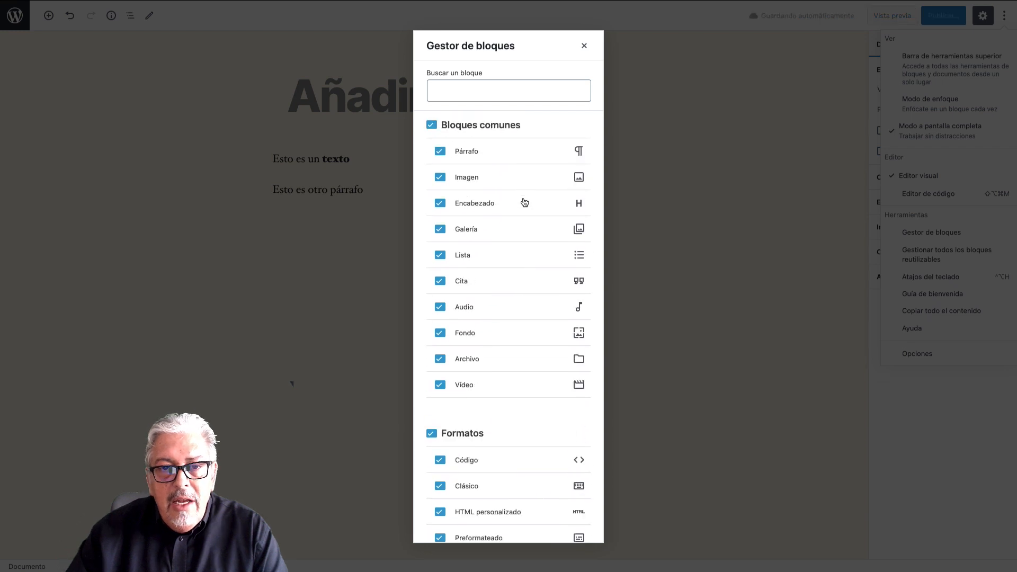
pyautogui.scroll(-1, 525, 202)
pyautogui.scroll(-3, 524, 202)
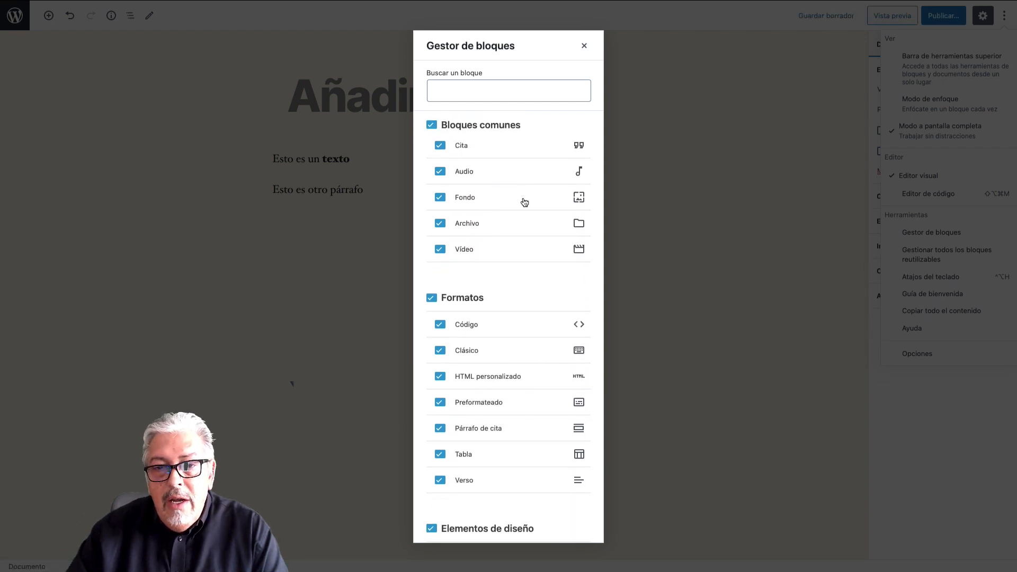
pyautogui.click(443, 203)
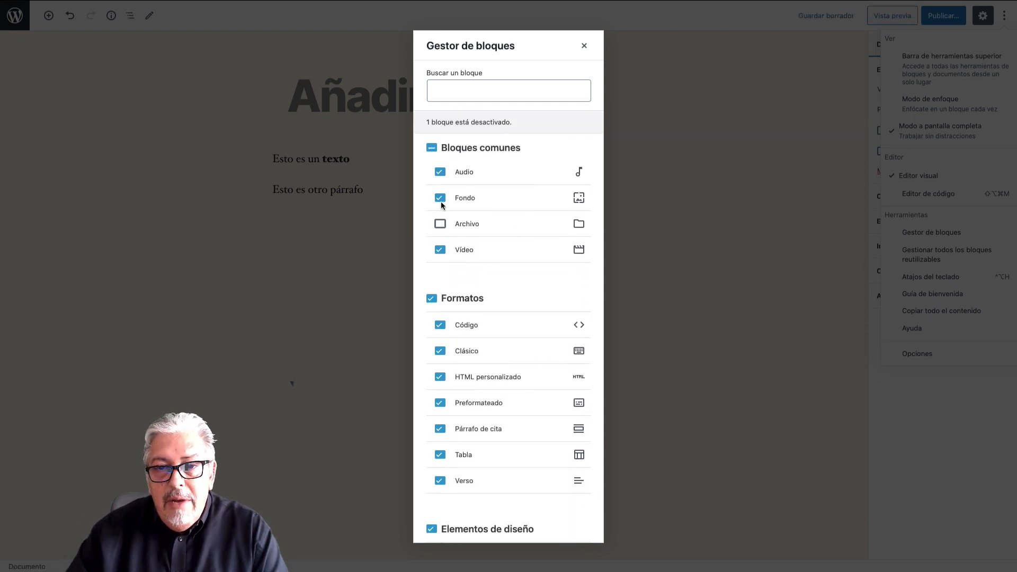
pyautogui.click(584, 45)
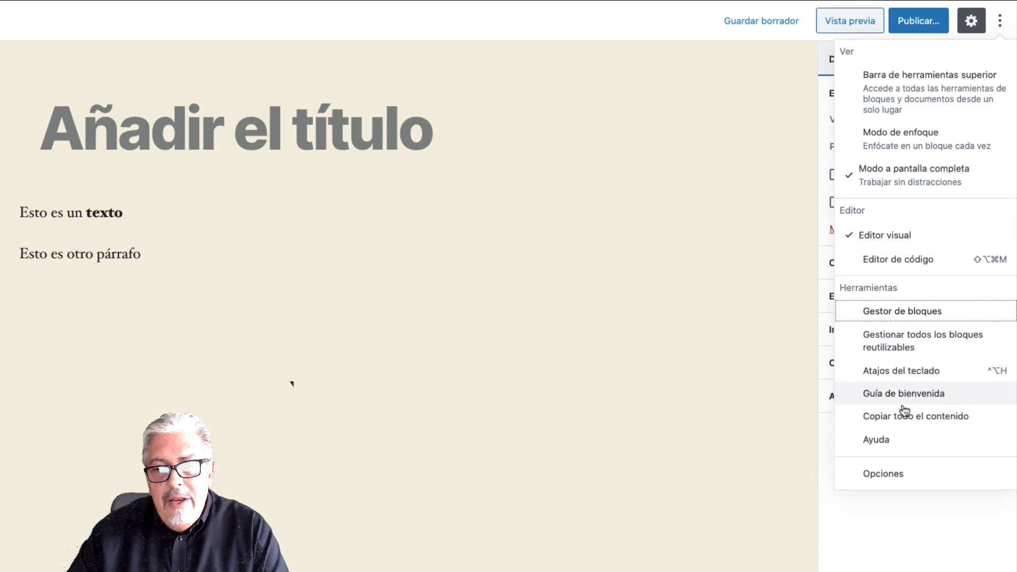
# - Review the editor's Opciones, toggling the Extracto document panel on and back off
pyautogui.click(910, 474)
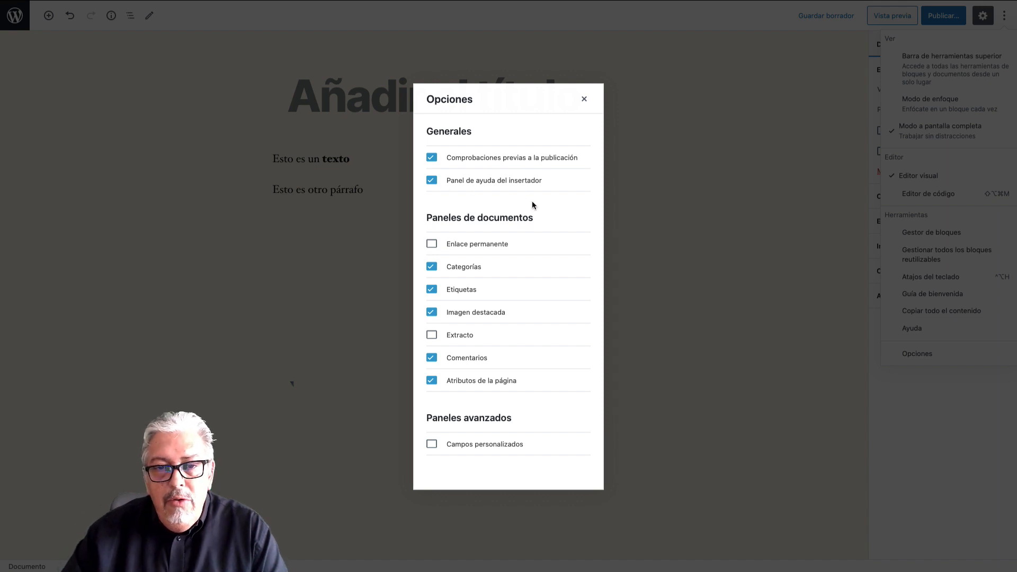
pyautogui.click(432, 335)
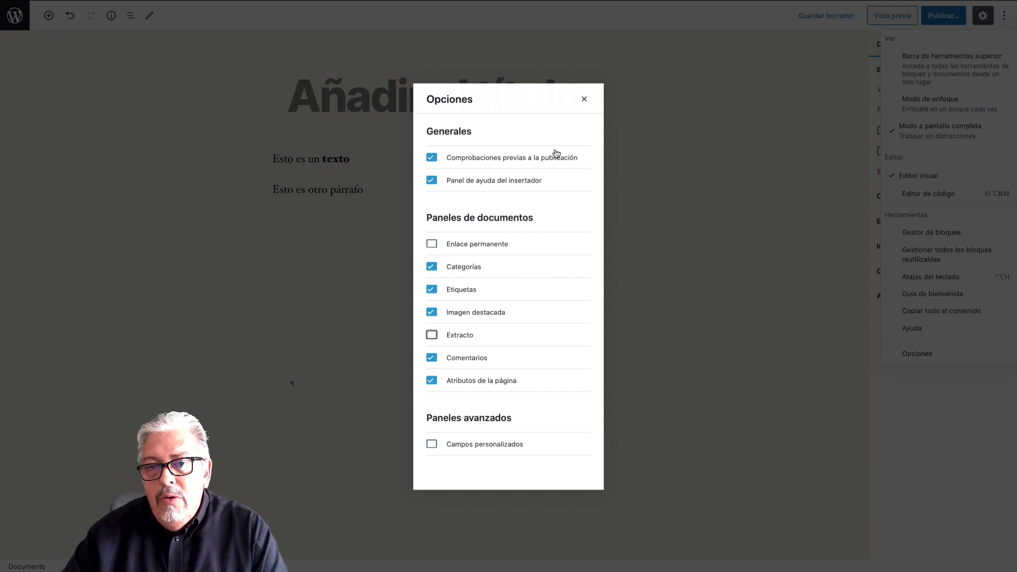
pyautogui.click(585, 99)
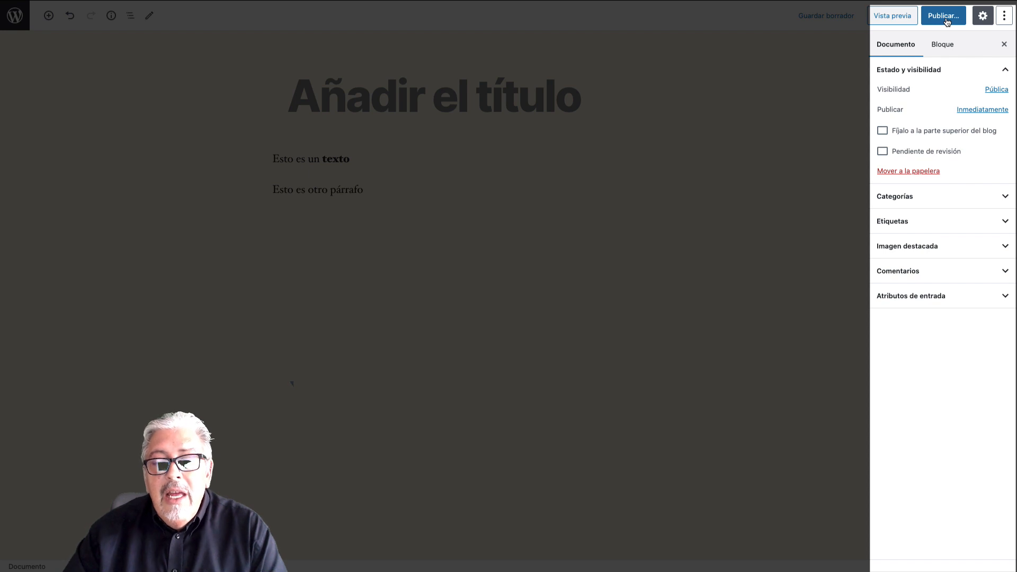
# - Check the available Visibilidad options for the post and open a preview of the draft
pyautogui.click(996, 89)
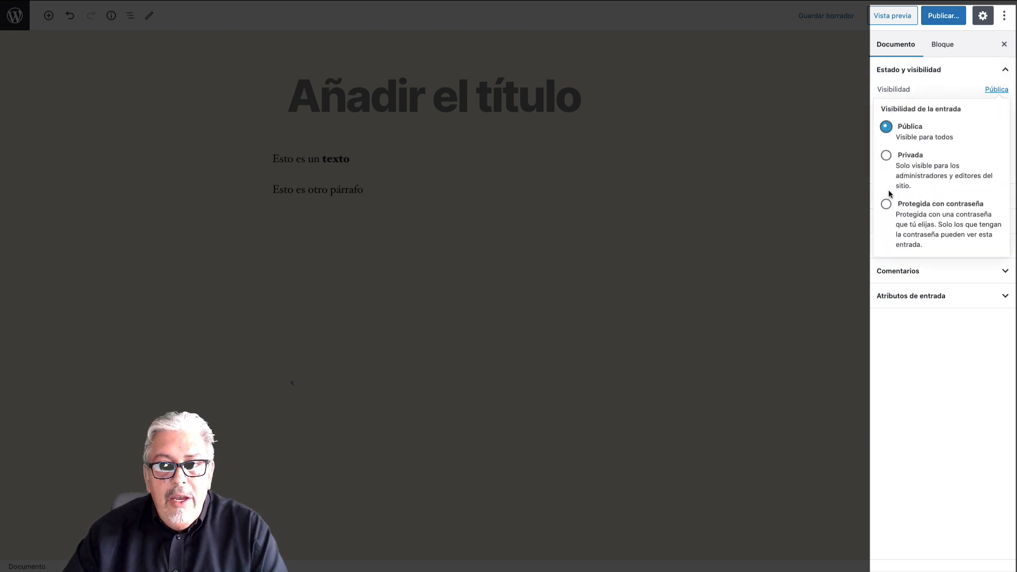
pyautogui.click(948, 85)
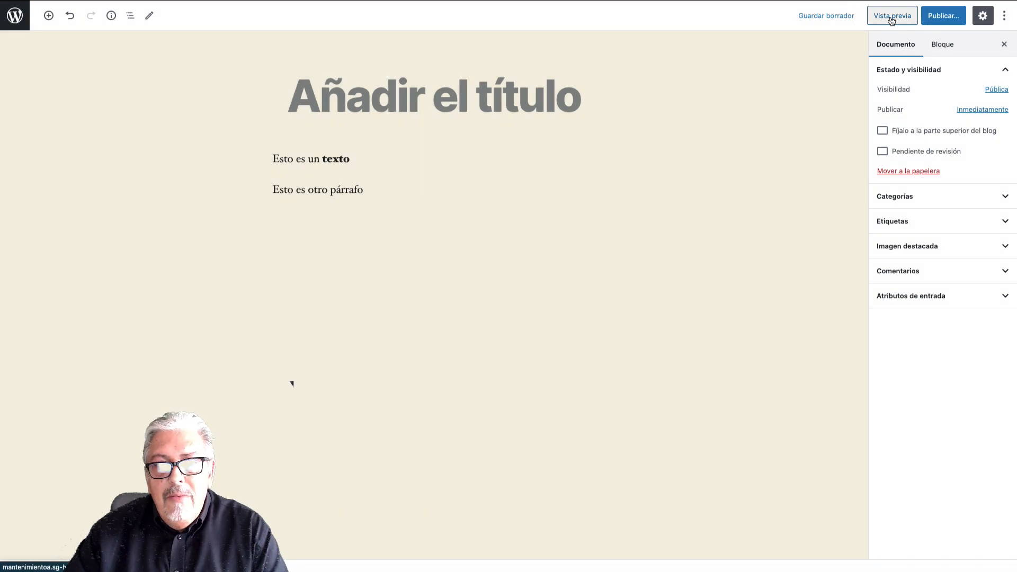
pyautogui.click(892, 16)
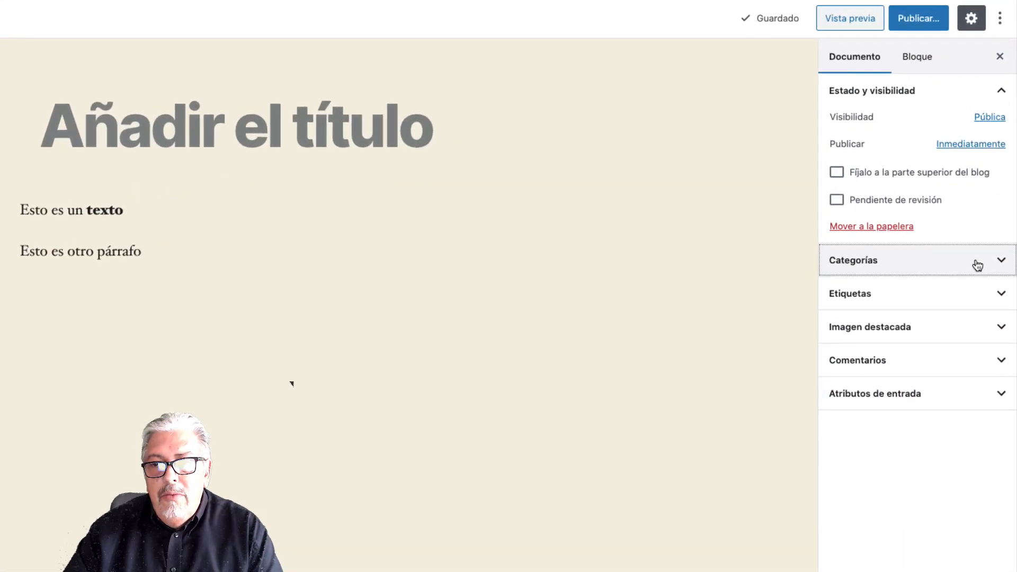
# - Expand the post's Categorías and Etiquetas settings and set pic07-free-img.jpg as its featured image
pyautogui.click(978, 265)
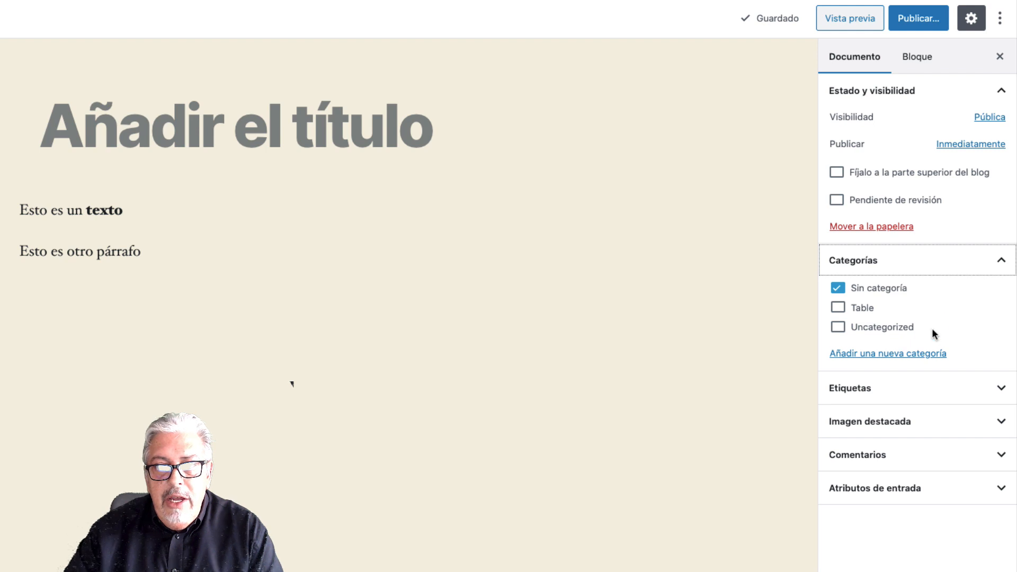
pyautogui.click(972, 388)
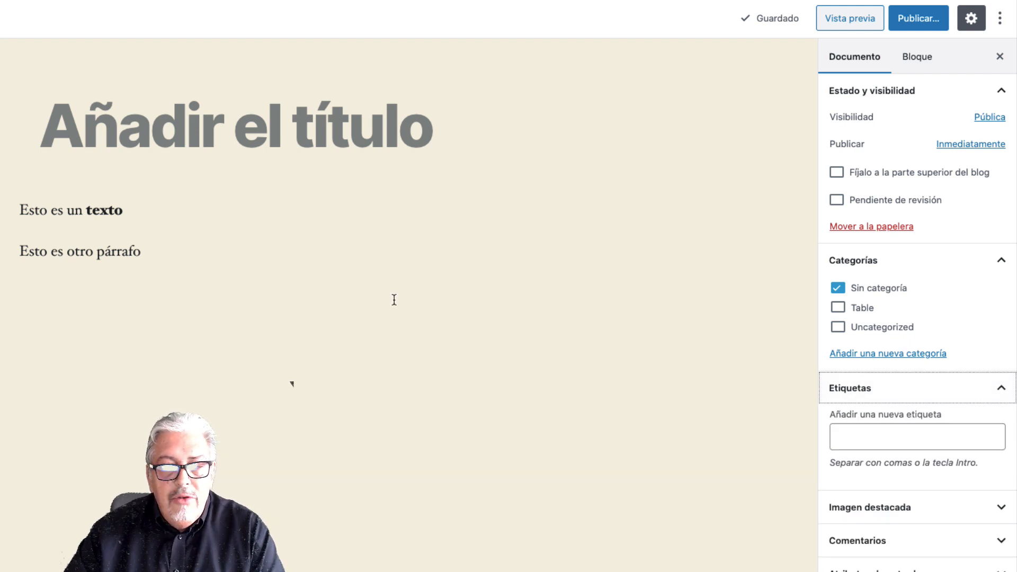
pyautogui.click(946, 507)
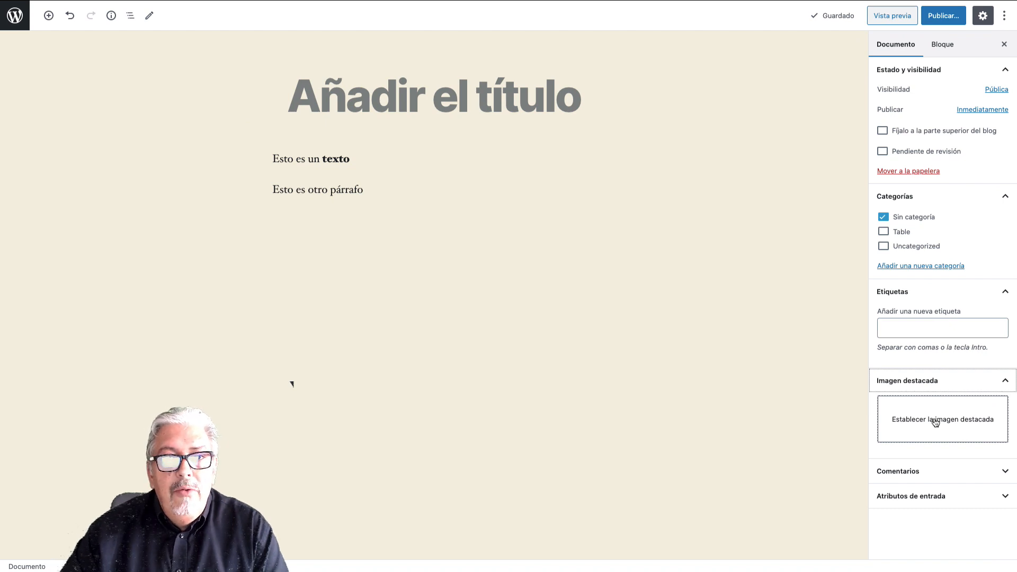
pyautogui.click(936, 422)
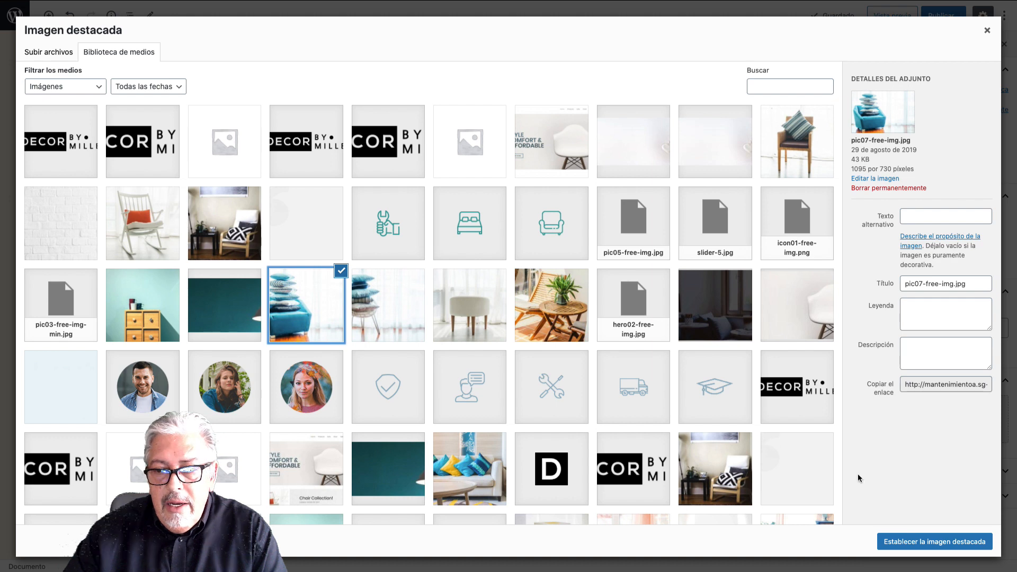
pyautogui.click(906, 537)
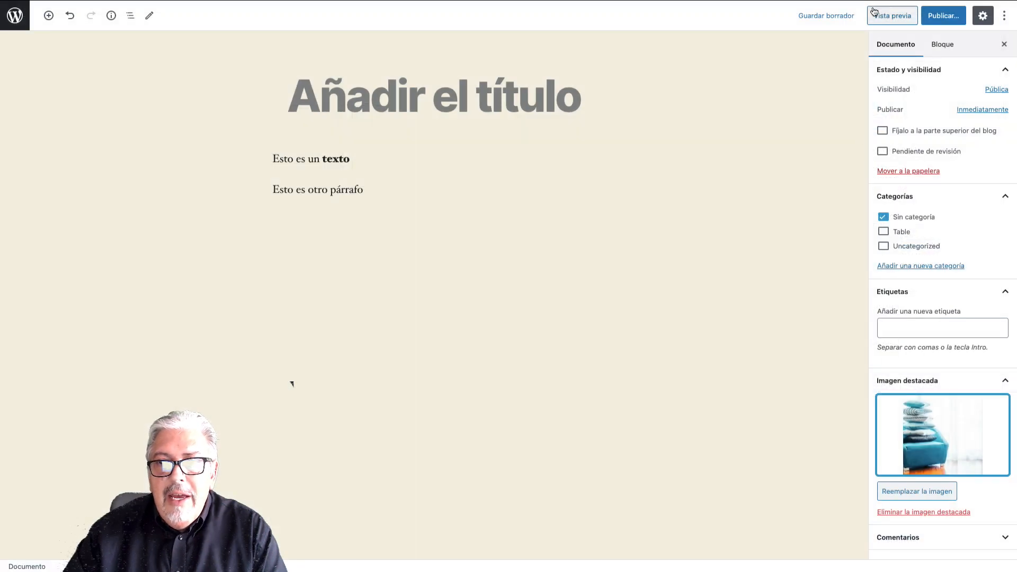
# - Preview the post to check how the featured image looks, and return to the editor
pyautogui.click(886, 14)
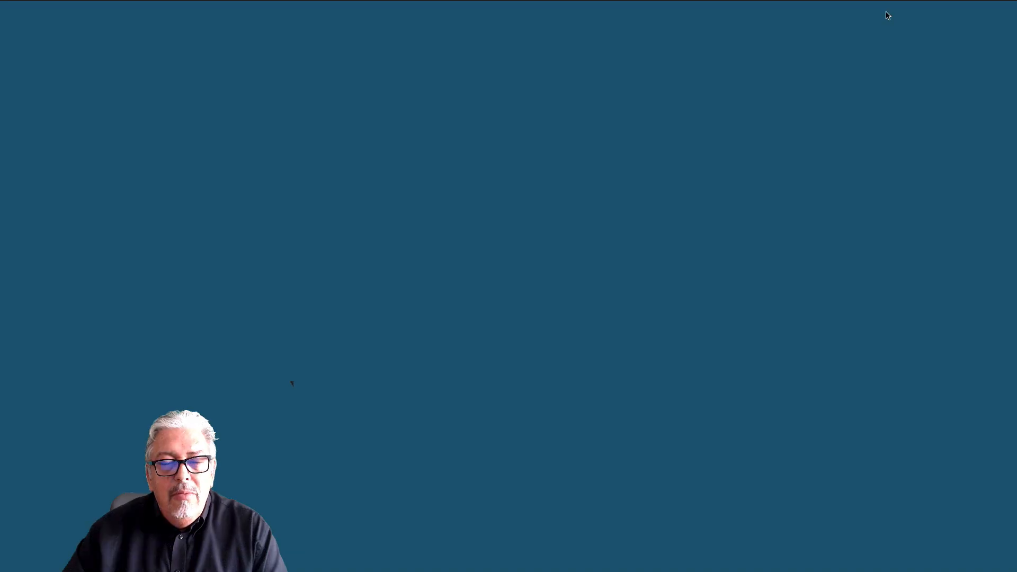
pyautogui.scroll(-3, 588, 241)
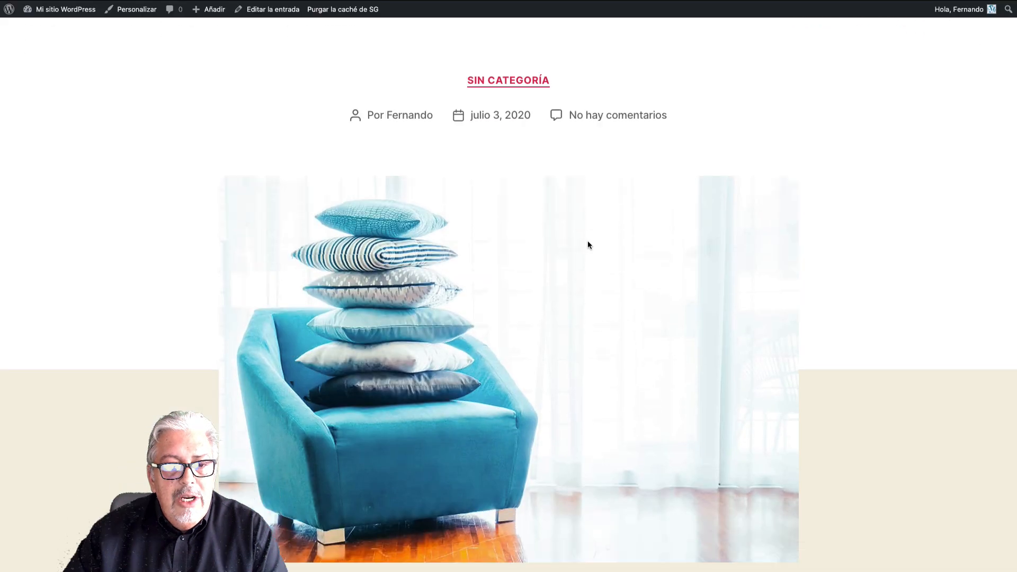
pyautogui.scroll(-1, 589, 244)
pyautogui.scroll(3, 590, 244)
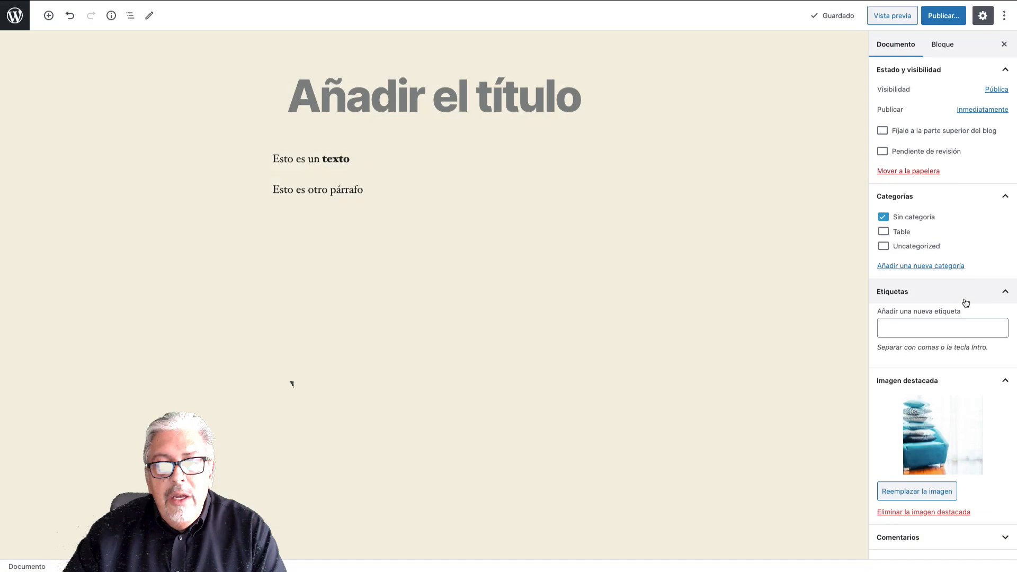
# - Review the post's Comentarios settings and the available templates, keeping Plantilla por defecto
pyautogui.scroll(-1, 965, 303)
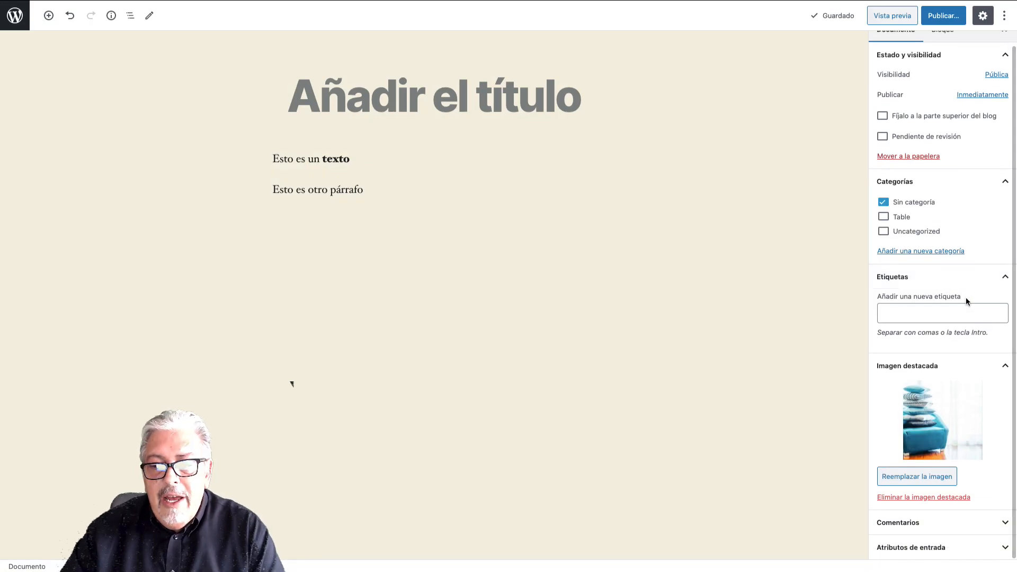
pyautogui.click(962, 522)
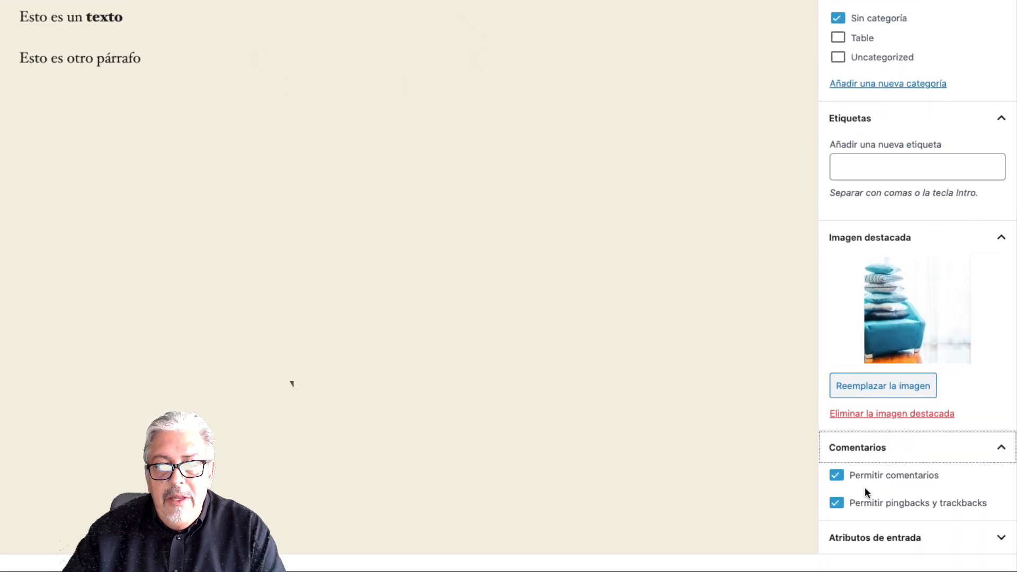
pyautogui.click(981, 537)
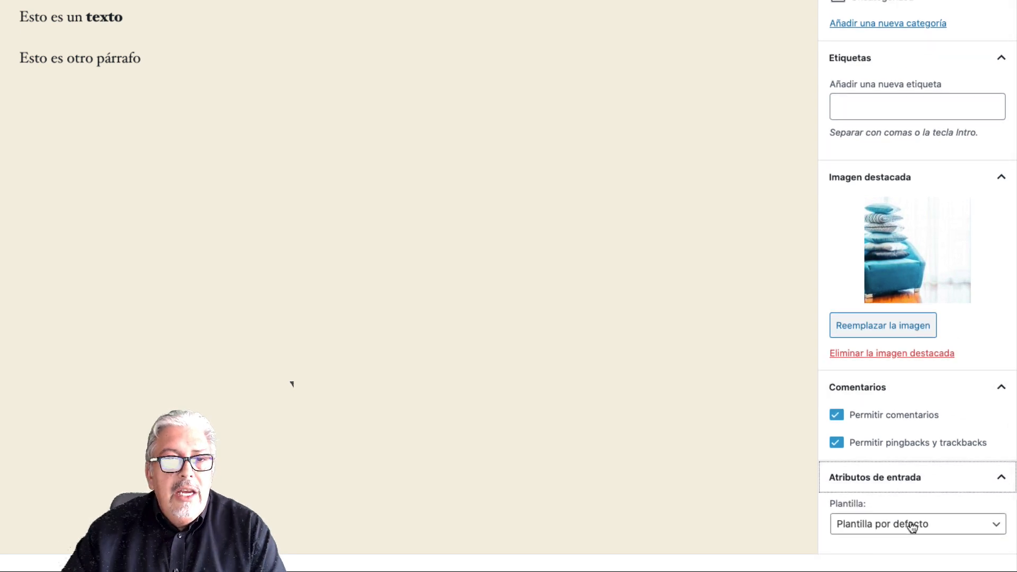
pyautogui.click(912, 527)
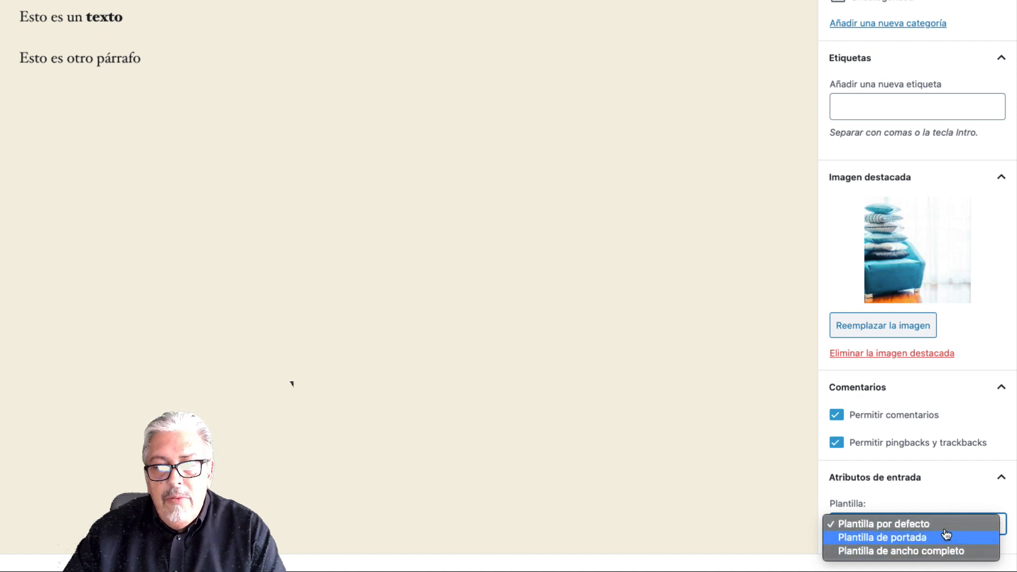
pyautogui.click(938, 493)
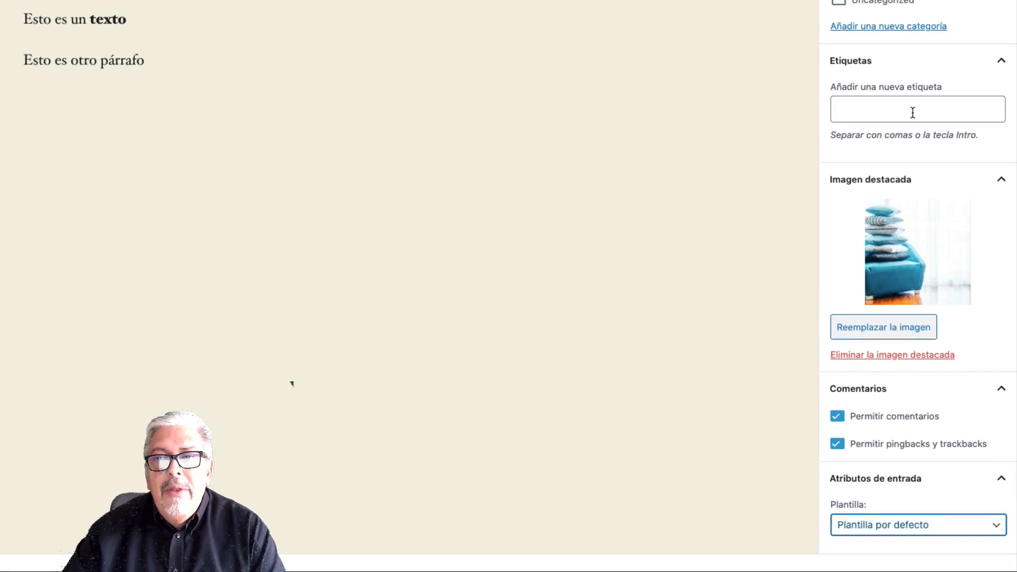
pyautogui.scroll(4, 910, 114)
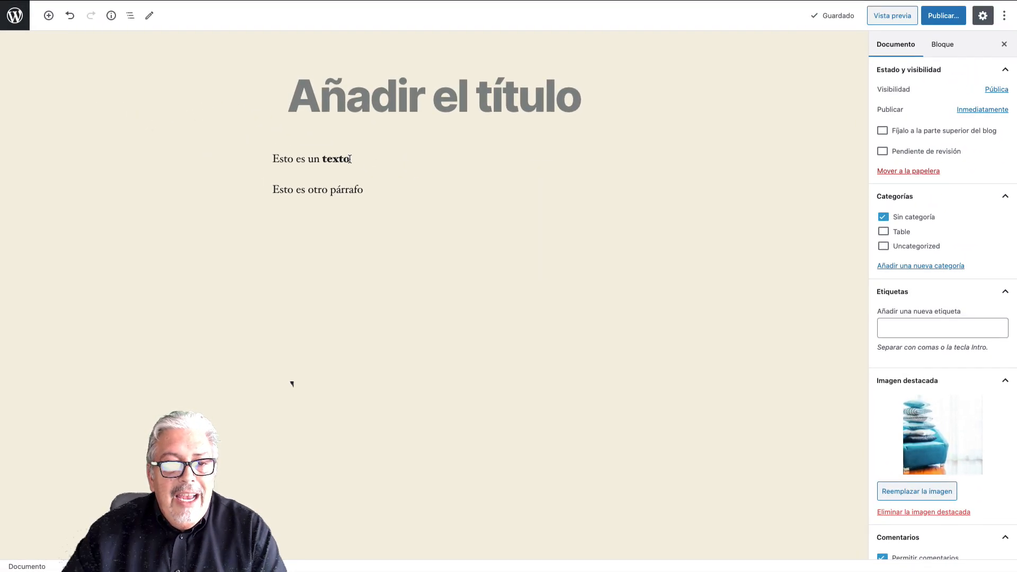
# - Set the text size of the first paragraph to Muy grande
pyautogui.click(363, 137)
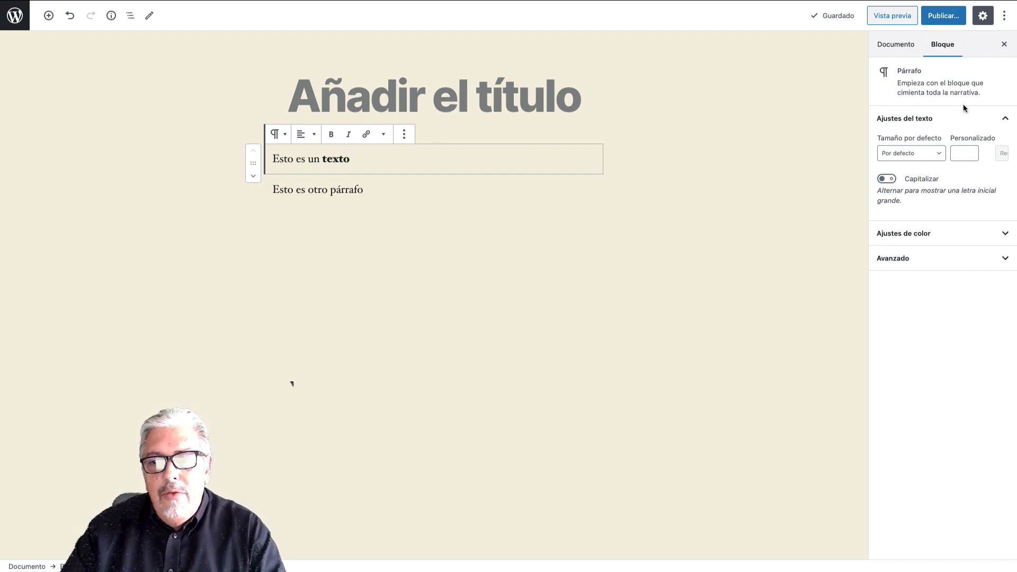
pyautogui.click(935, 153)
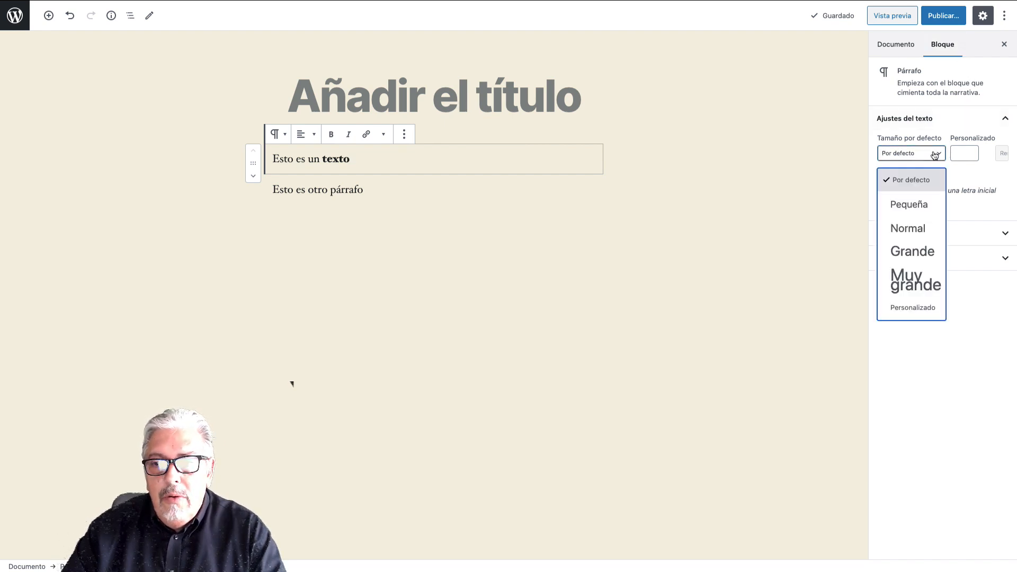
pyautogui.click(912, 226)
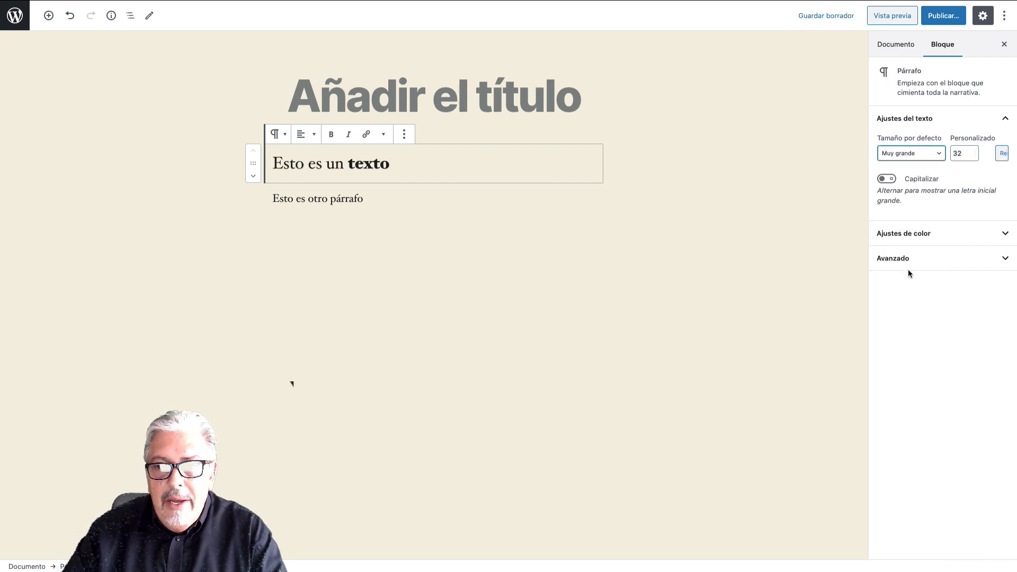
# - Try red as the first paragraph's text colour, set it to black instead, and check the custom colour option
pyautogui.click(951, 236)
pyautogui.click(886, 278)
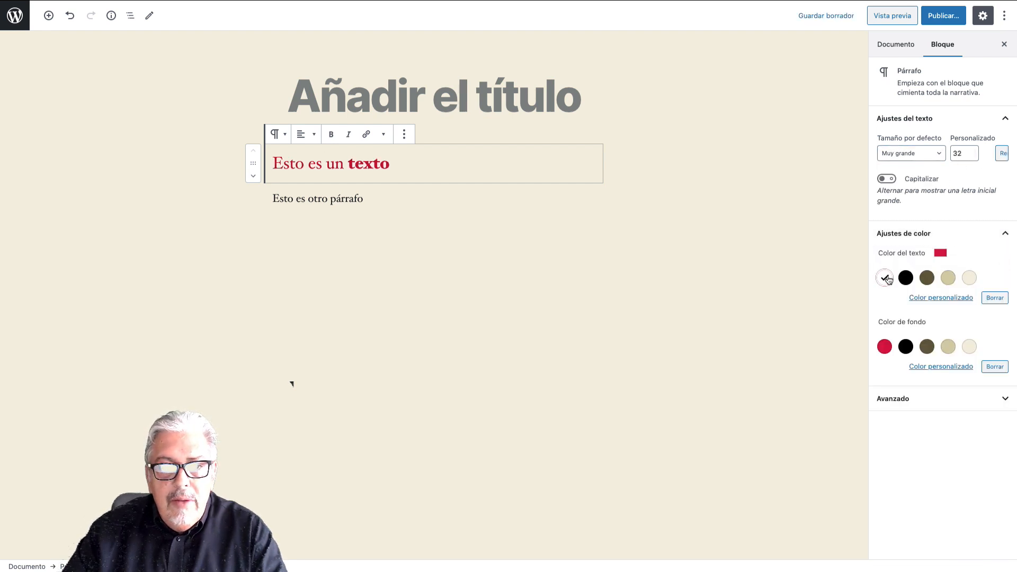
pyautogui.click(906, 278)
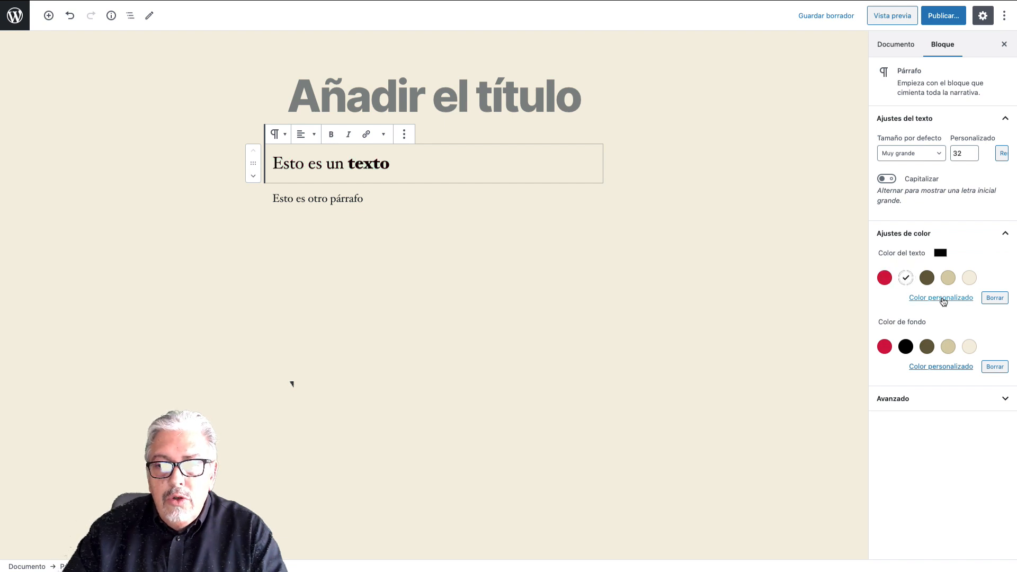
pyautogui.click(943, 300)
pyautogui.click(985, 262)
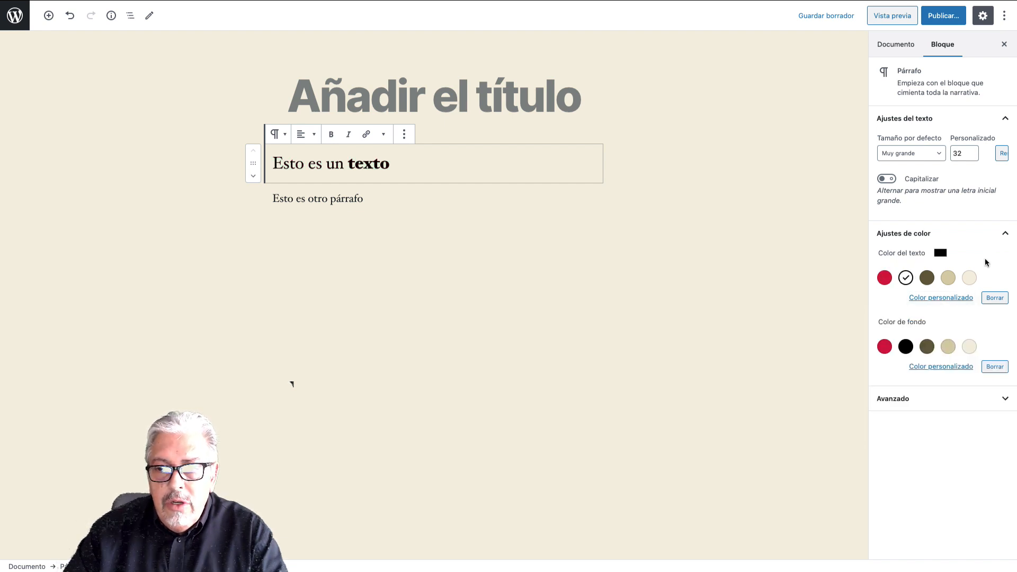
# - Clear the first paragraph's text colour, and transform the block to Encabezado and back to Párrafo
pyautogui.click(995, 297)
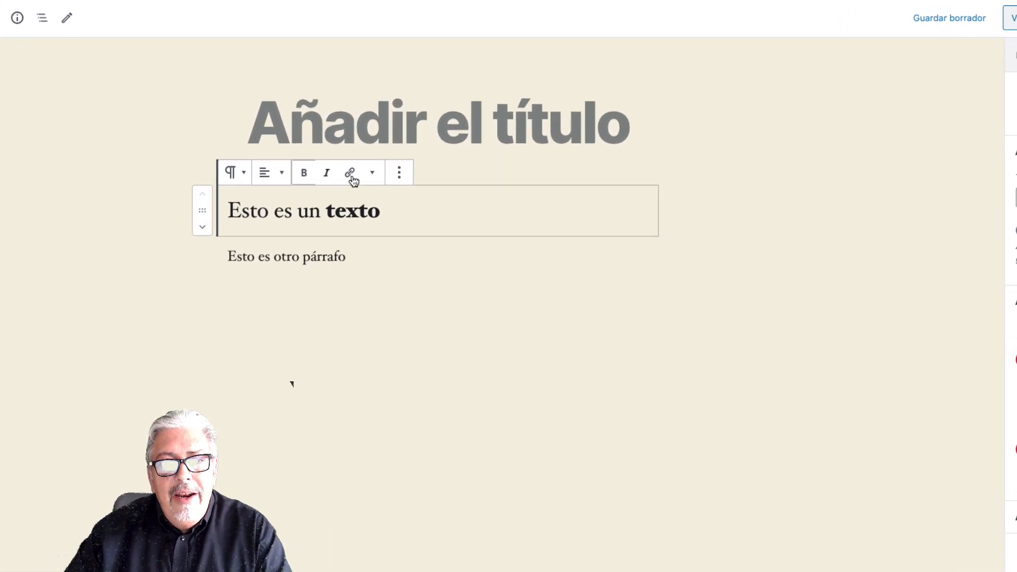
pyautogui.click(229, 178)
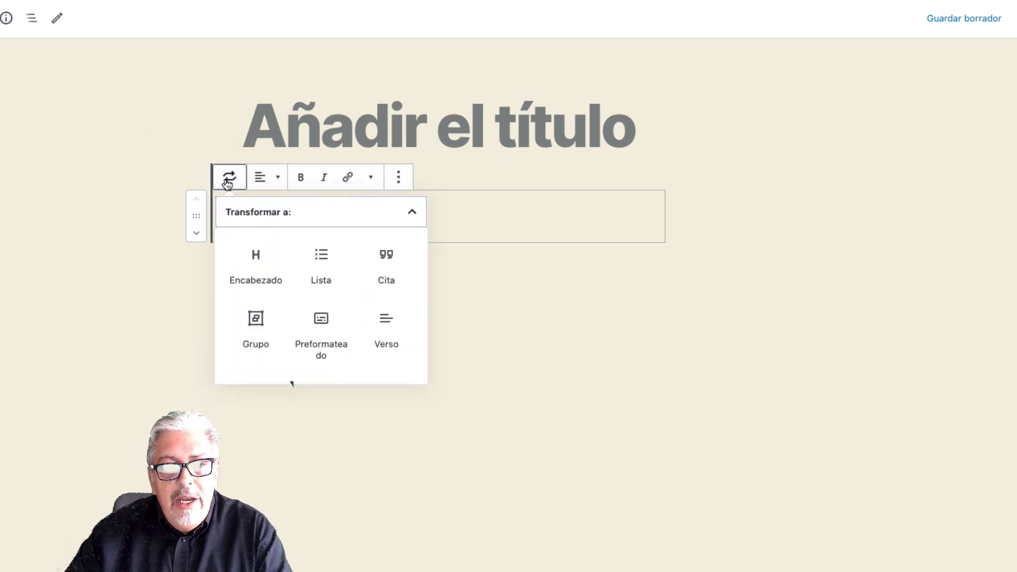
pyautogui.click(255, 262)
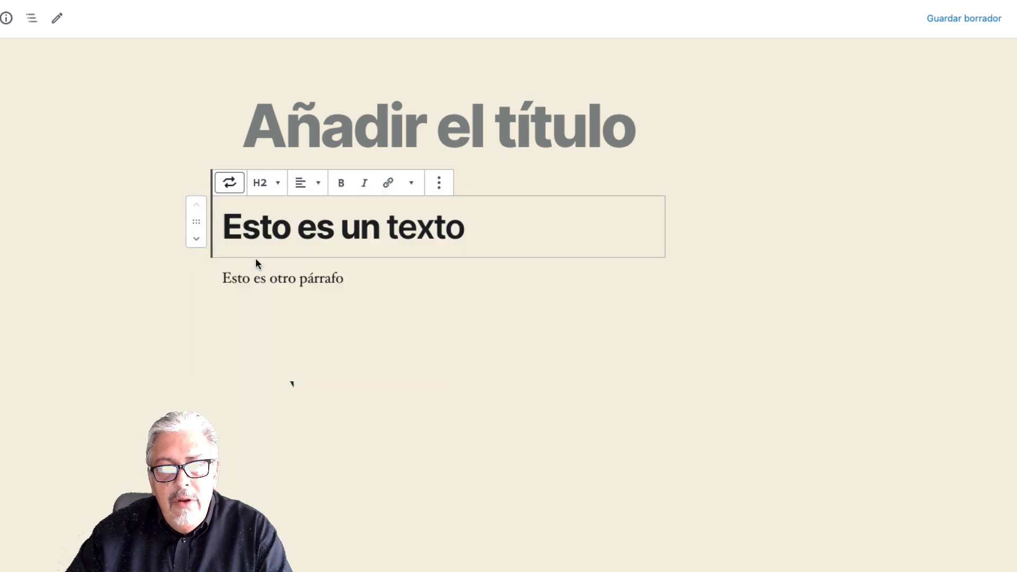
pyautogui.click(238, 188)
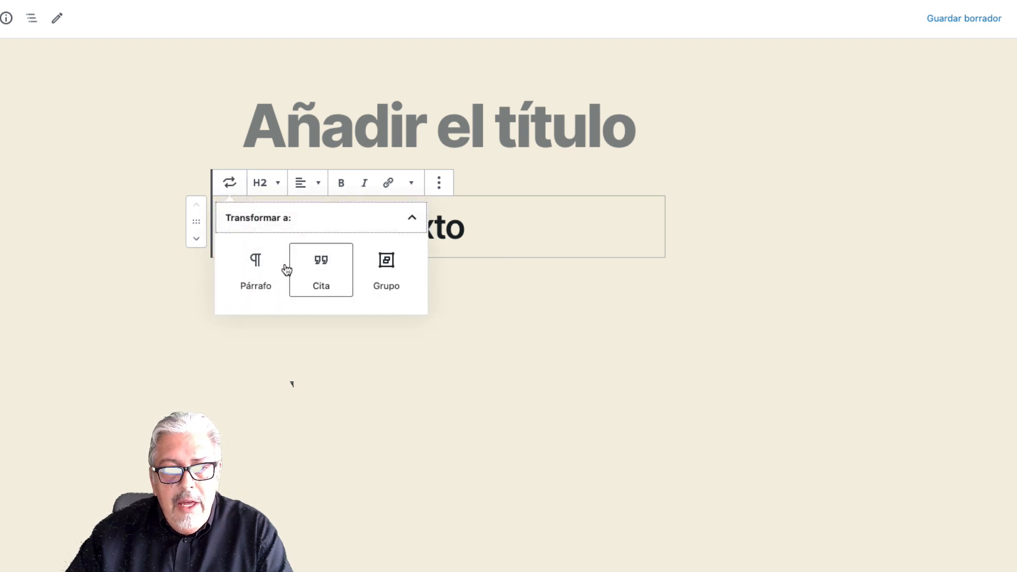
pyautogui.click(268, 270)
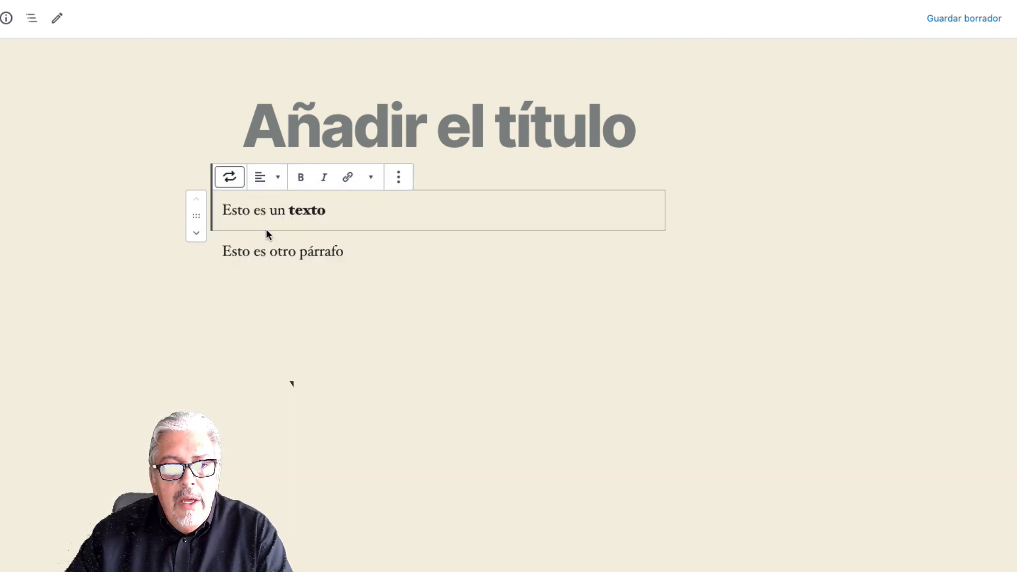
# - Review the first paragraph's text alignment choices and its additional inline formatting options
pyautogui.click(274, 181)
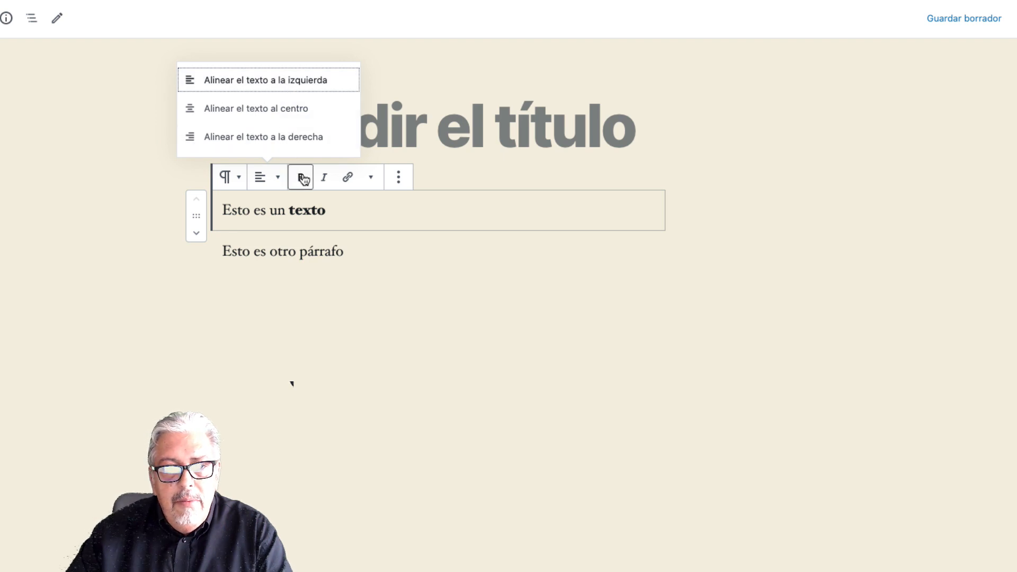
pyautogui.click(366, 182)
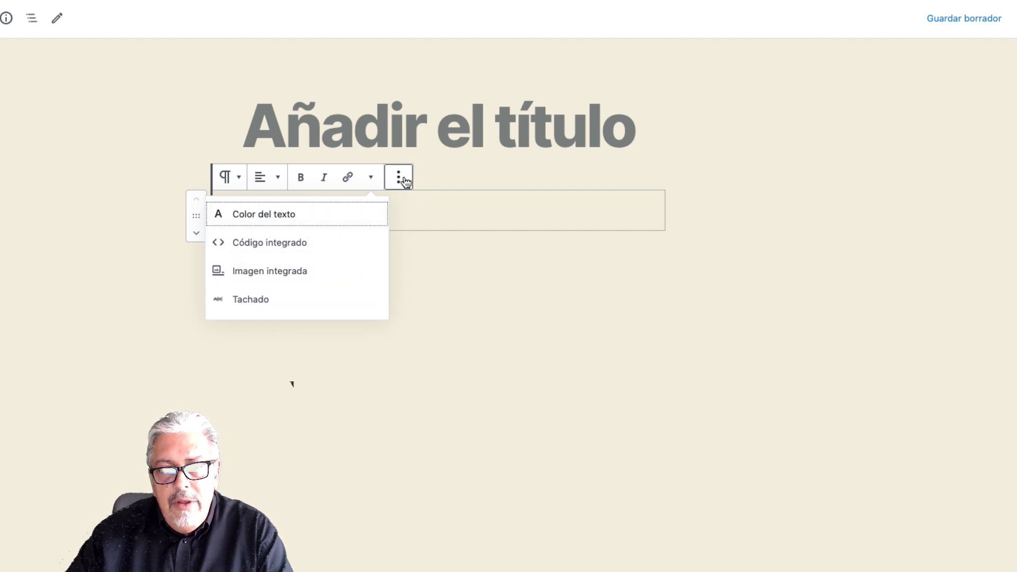
pyautogui.click(409, 199)
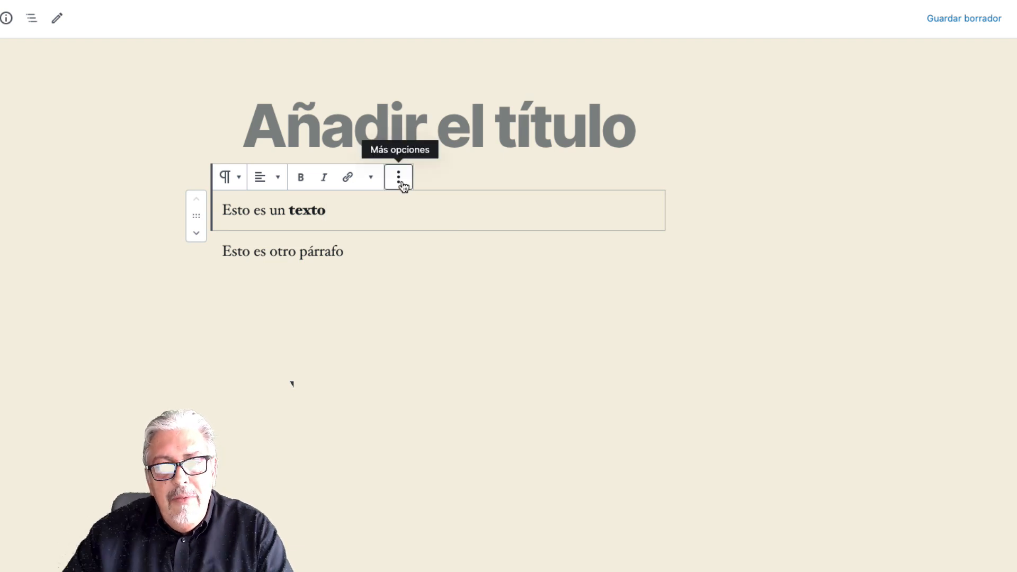
# - Insert an empty block before "Esto es un texto", and remove the surplus blocks while keeping that paragraph
pyautogui.click(401, 183)
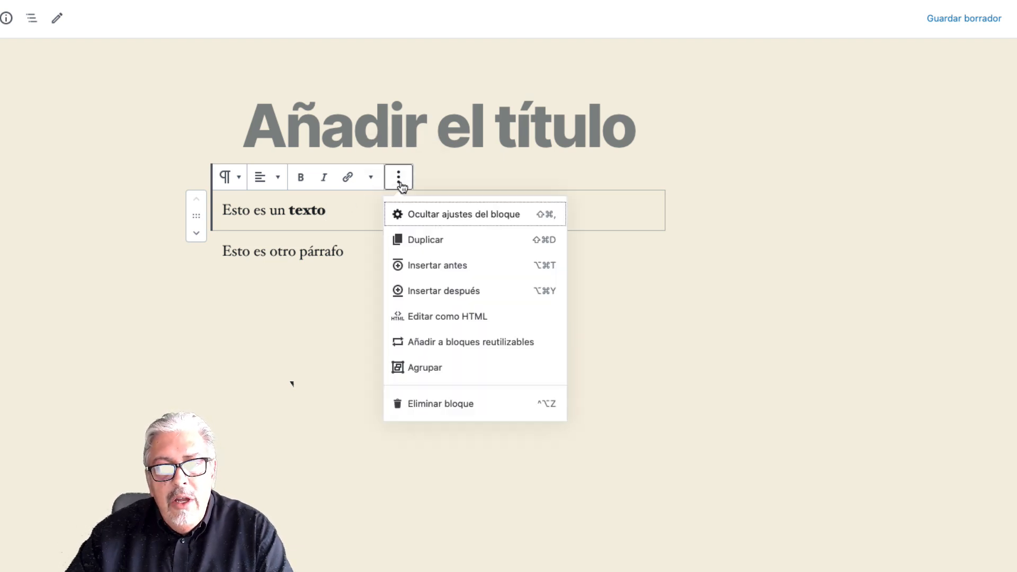
pyautogui.click(453, 266)
pyautogui.click(373, 251)
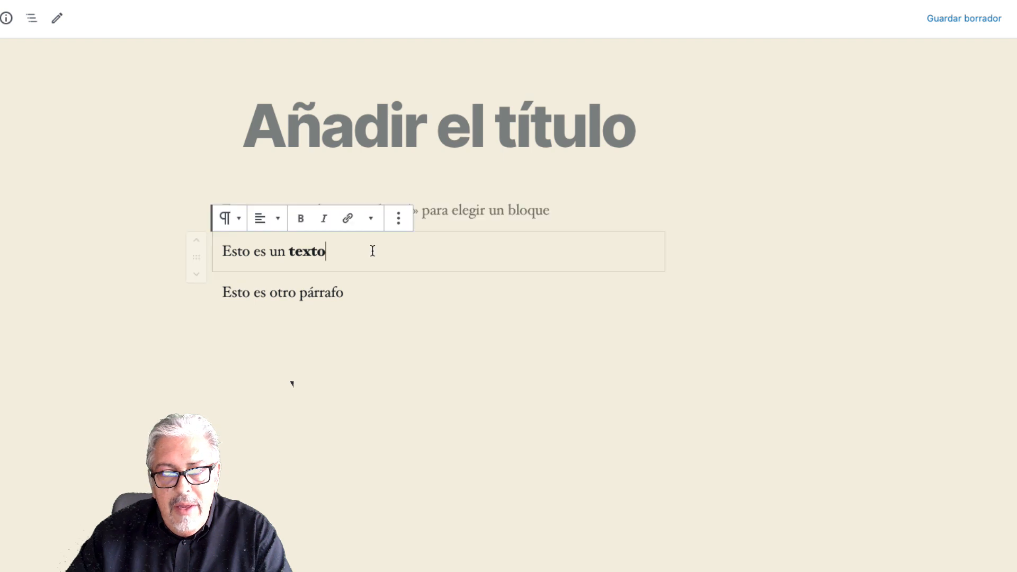
pyautogui.click(398, 218)
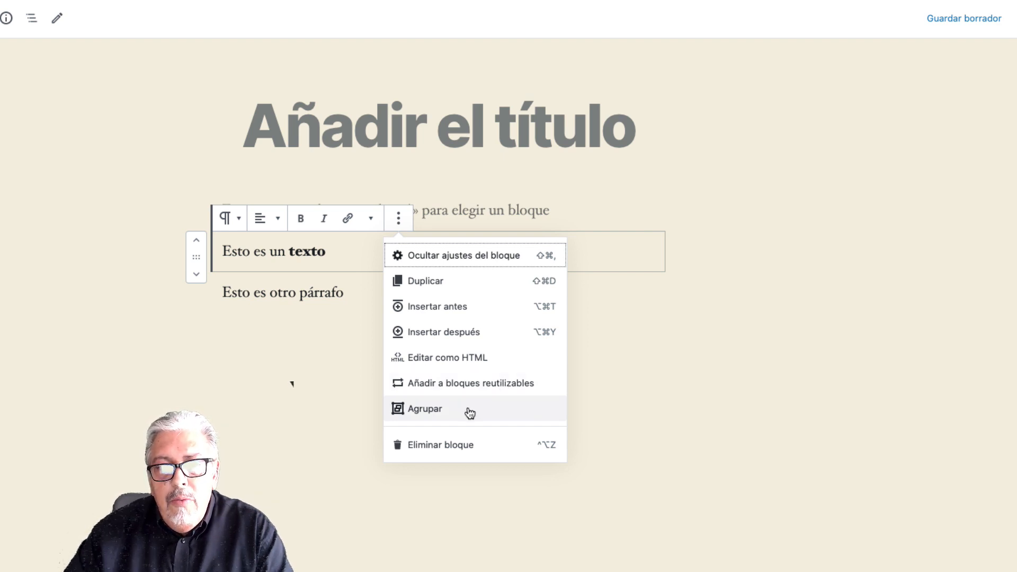
pyautogui.click(472, 445)
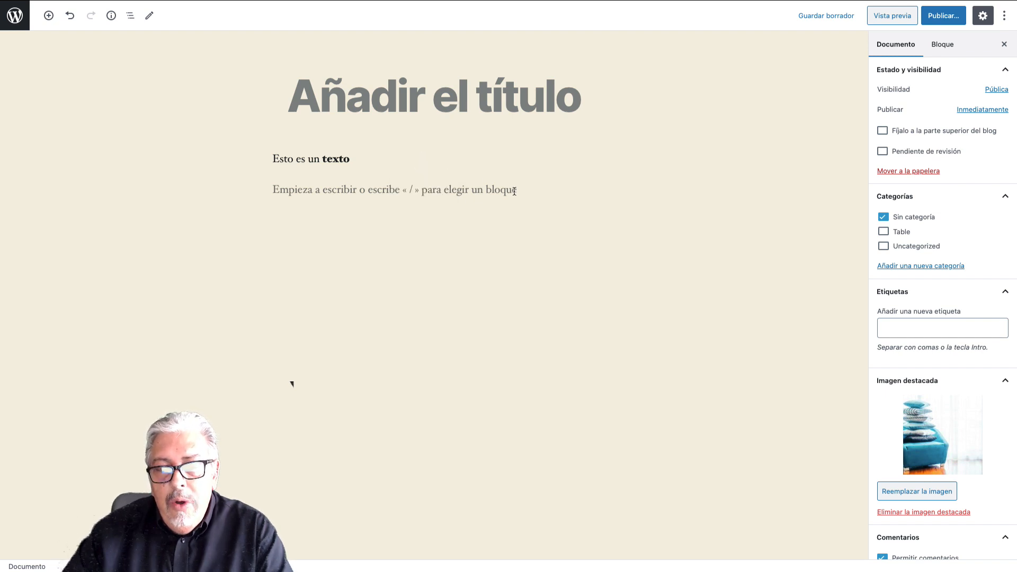
# - Add an Imagen block in the empty paragraph using "/ima", and fill it with the wooden chair and table photo from the media library
pyautogui.click(364, 192)
pyautogui.write('/')
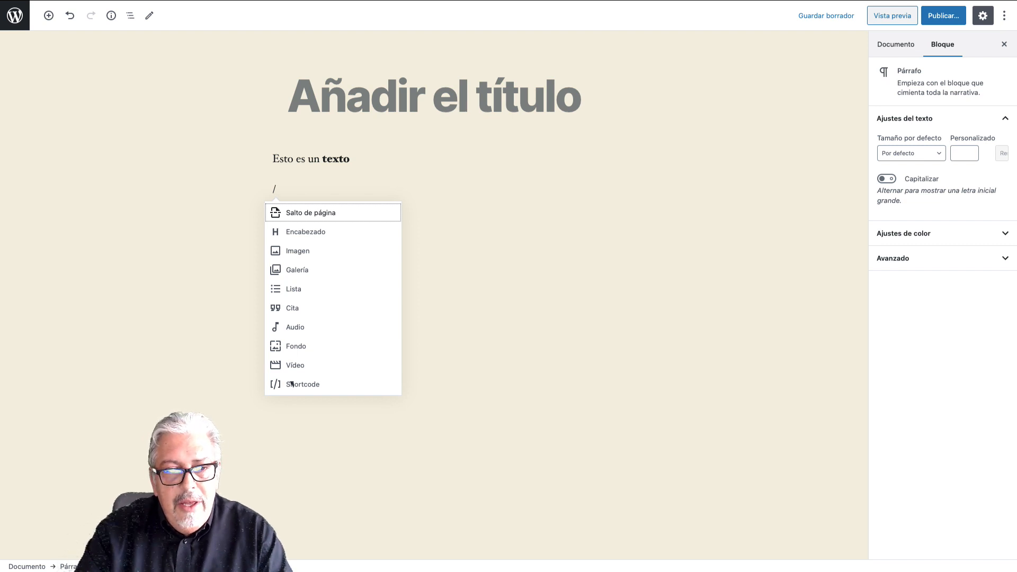
pyautogui.write('ima')
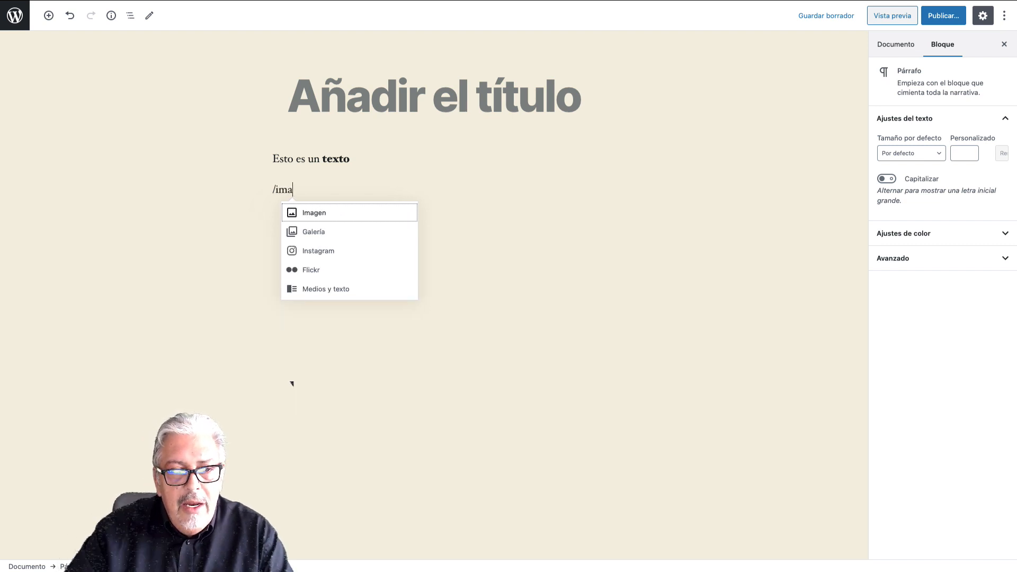
pyautogui.click(340, 212)
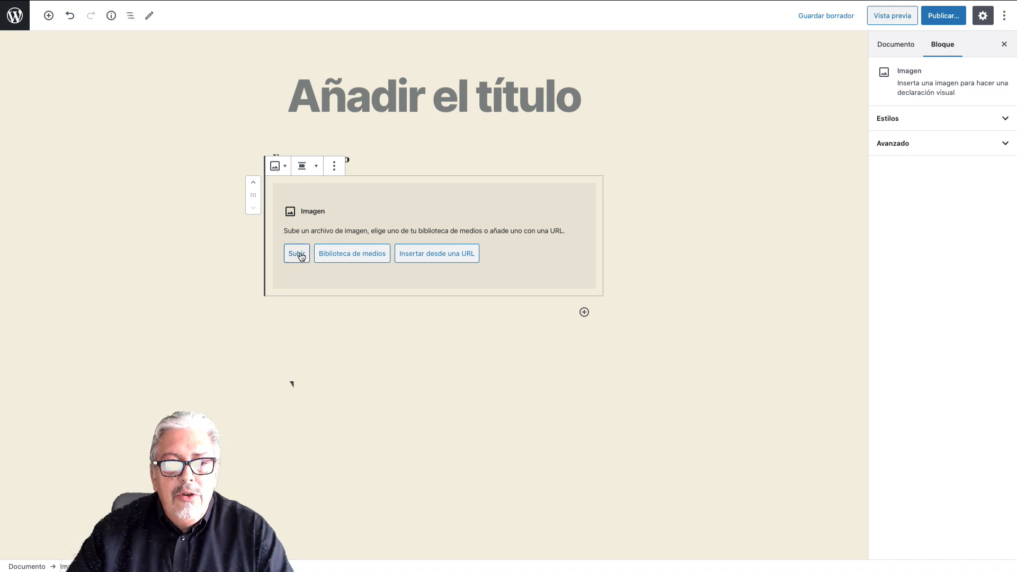
pyautogui.click(366, 254)
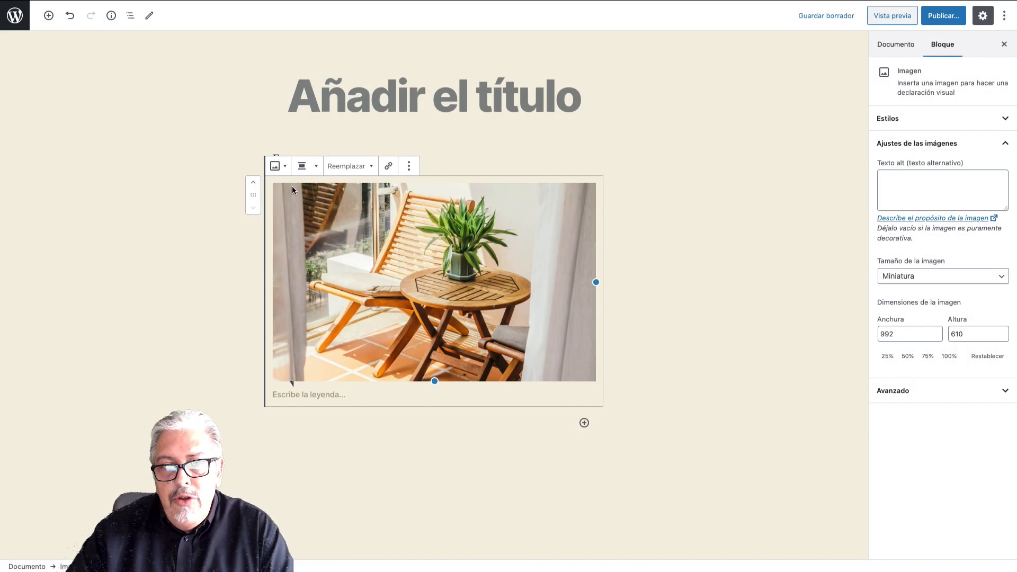
# - Check the image's alignment and replacement choices, and try the Redondeado block style on it
pyautogui.click(313, 168)
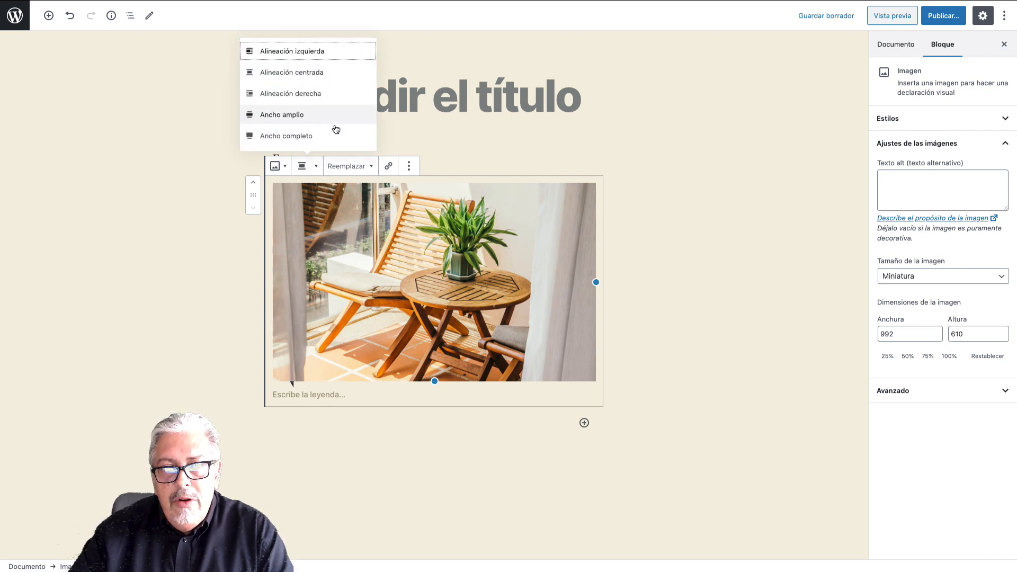
pyautogui.click(371, 168)
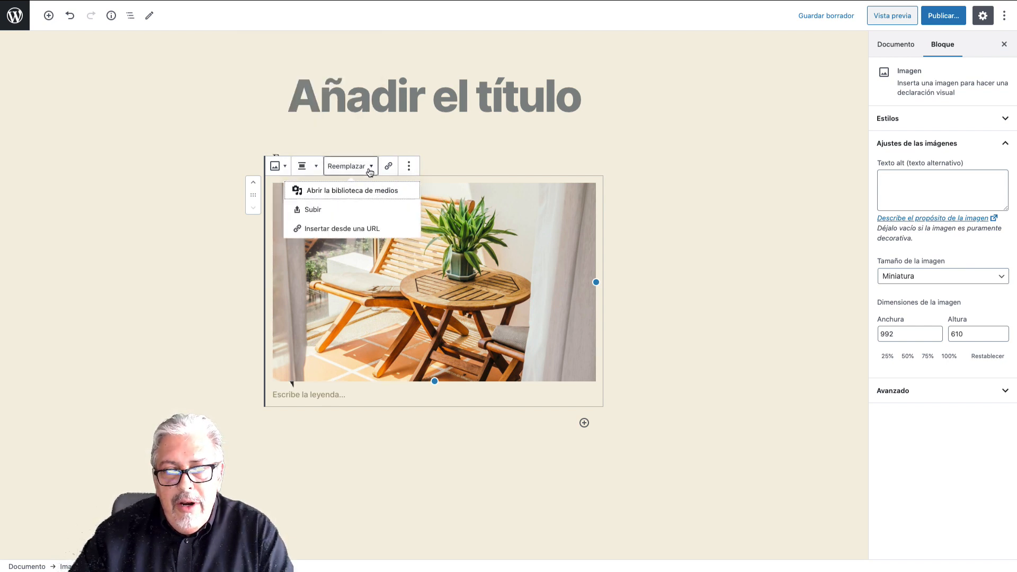
pyautogui.click(285, 174)
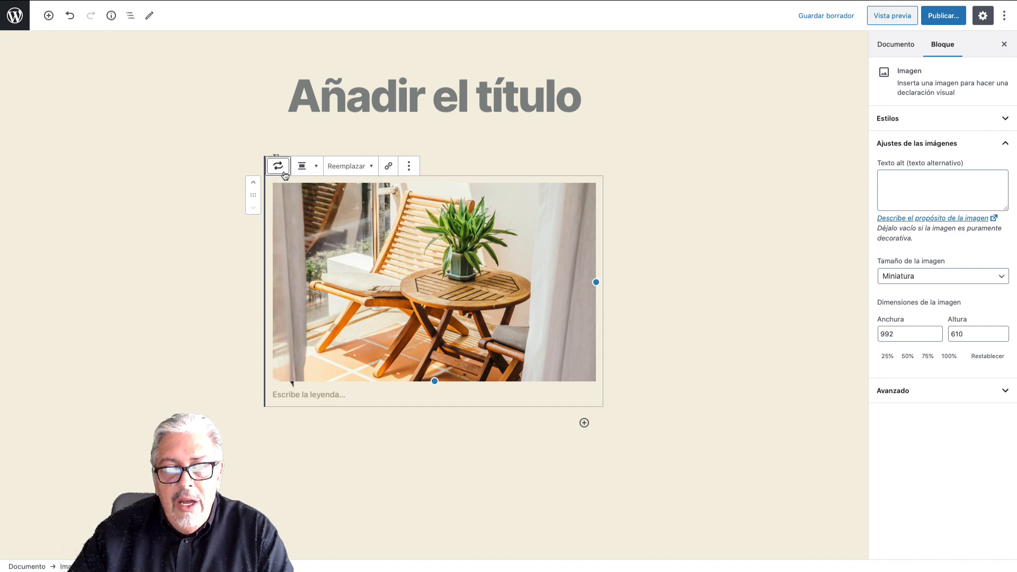
pyautogui.click(285, 175)
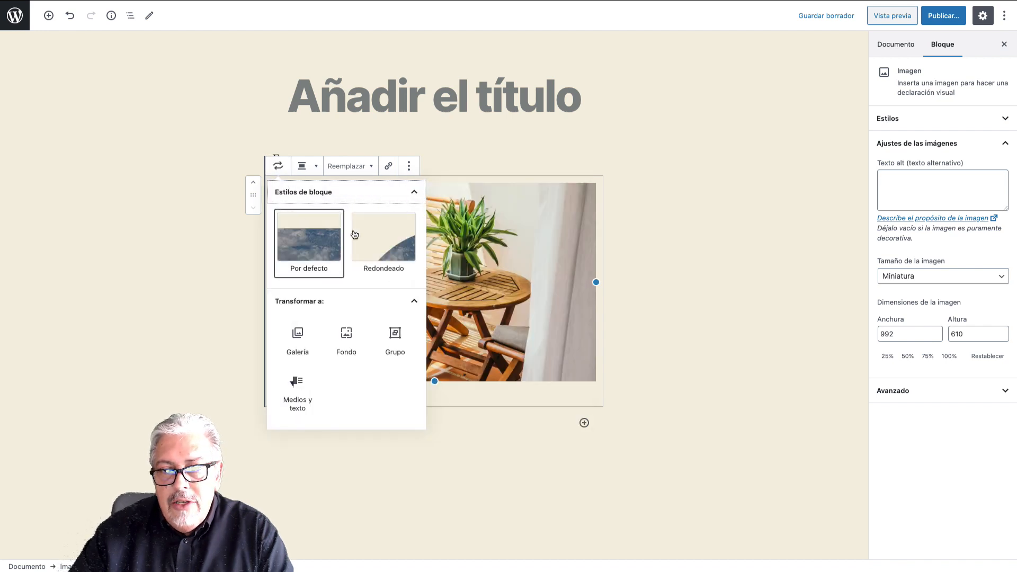
pyautogui.click(389, 232)
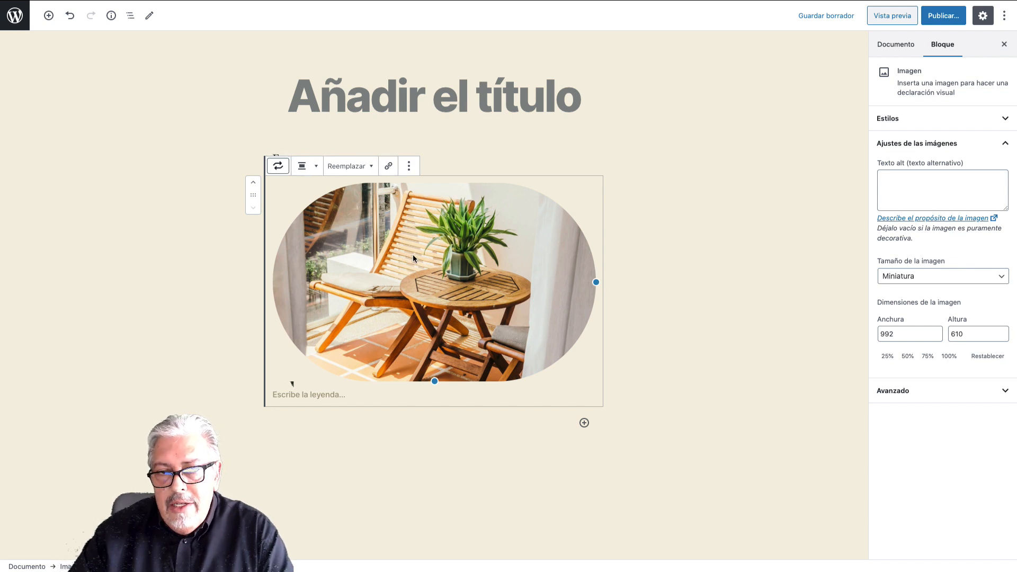
# - Look over the image block's additional options, and set its style to Por defecto
pyautogui.click(409, 167)
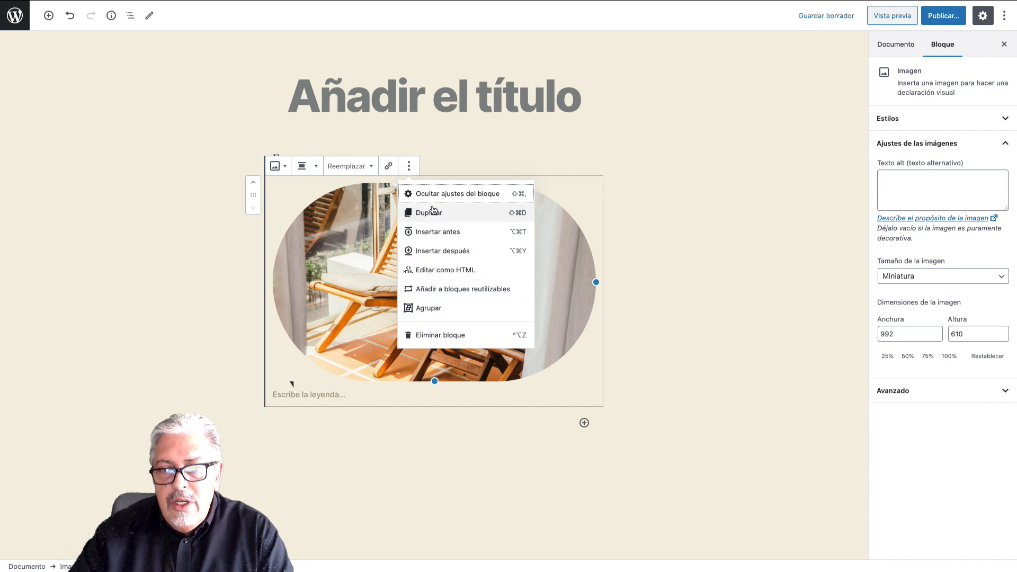
pyautogui.click(410, 167)
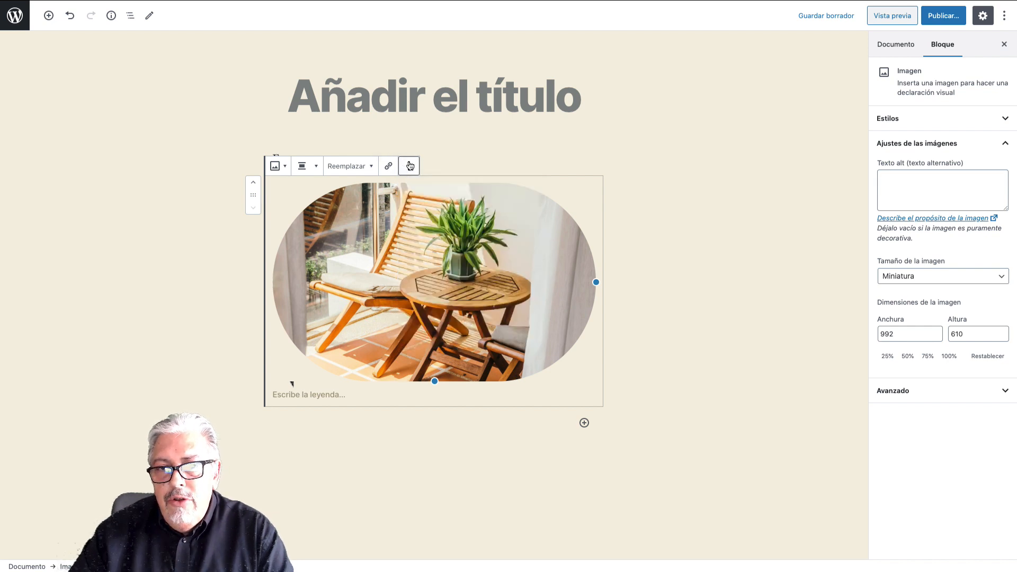
pyautogui.click(968, 123)
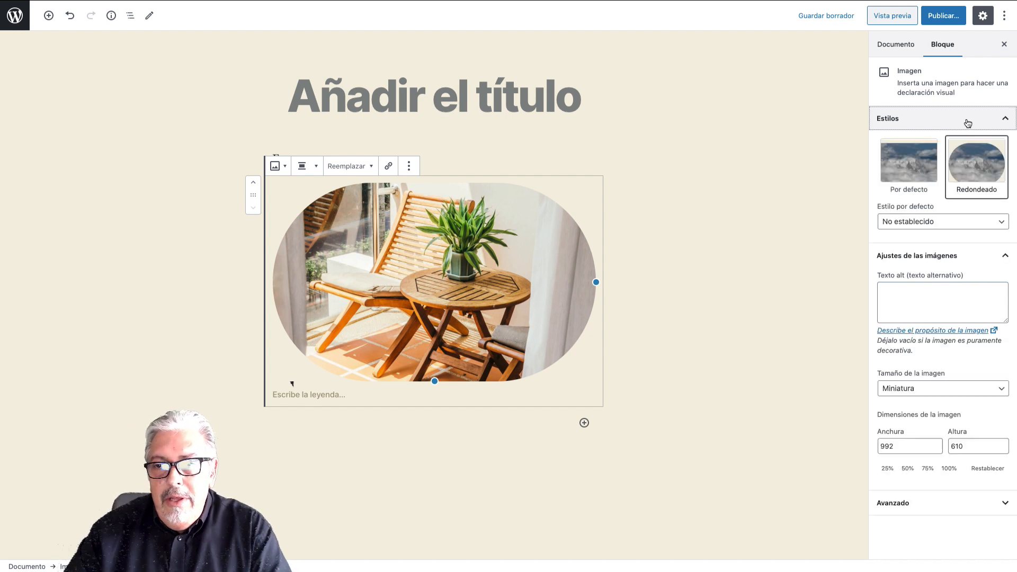
pyautogui.click(913, 173)
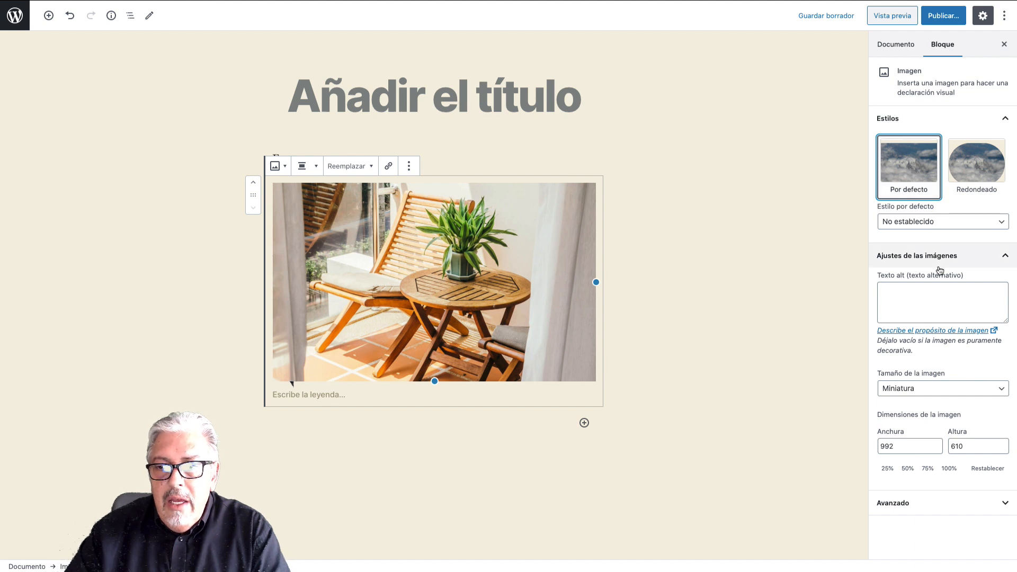
# - Set the image size to Tamaño completo, and review the image's Avanzado settings
pyautogui.click(931, 295)
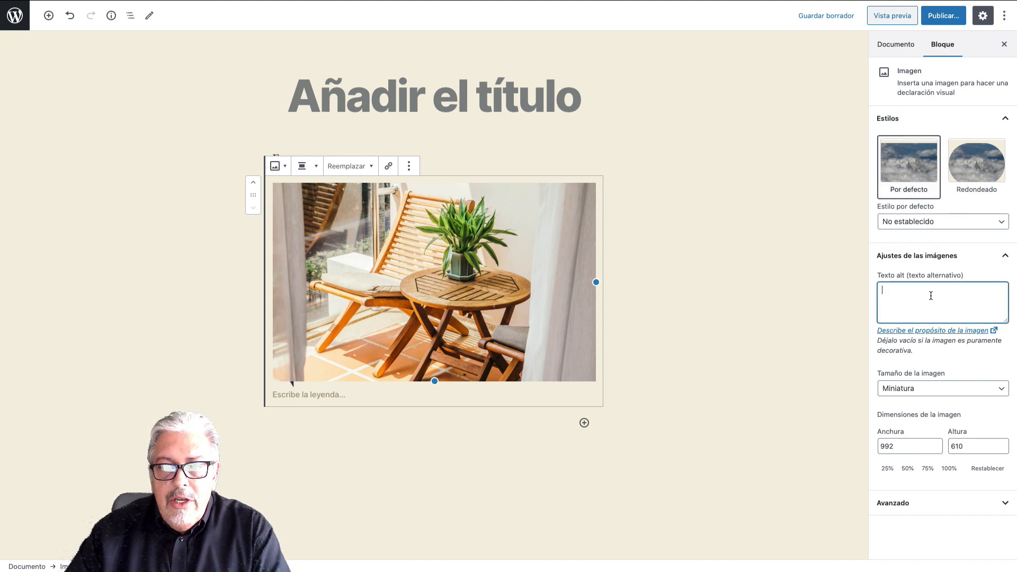
pyautogui.click(949, 388)
pyautogui.click(934, 408)
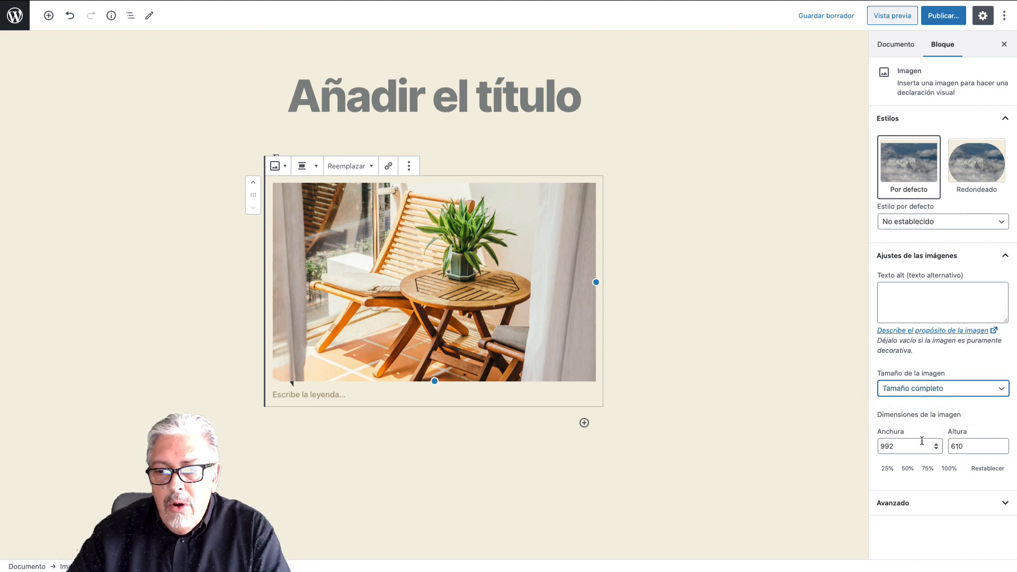
pyautogui.click(1005, 503)
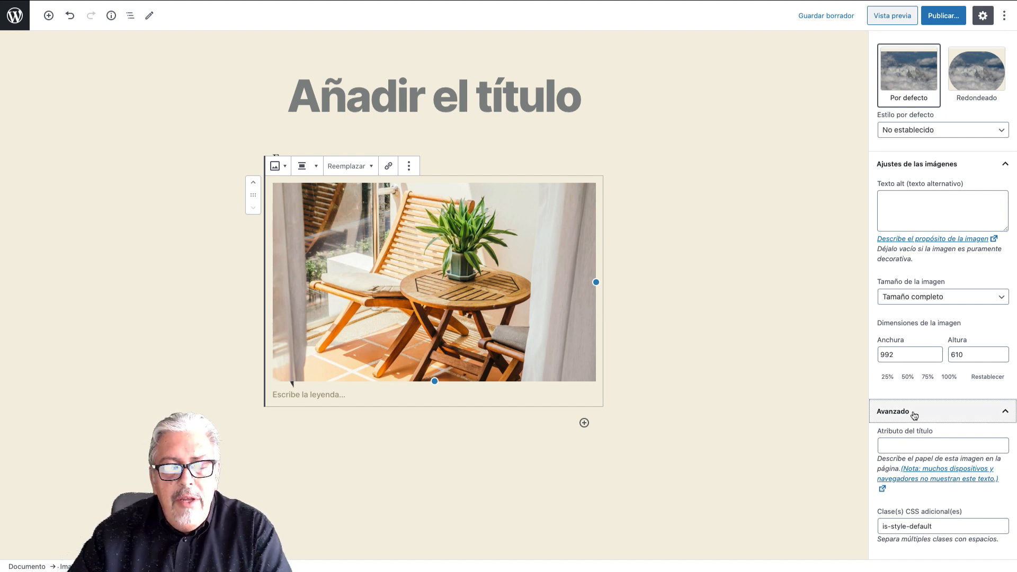
pyautogui.scroll(3, 911, 416)
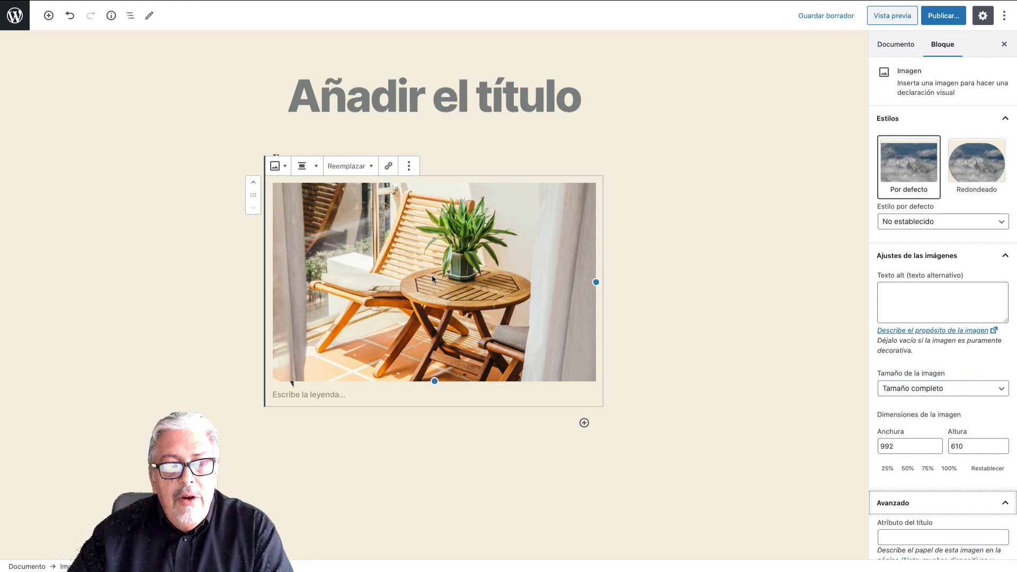
# - Open the block inserter below the image and browse the Más utilizados, Bloques comunes and Formatos categories
pyautogui.click(443, 164)
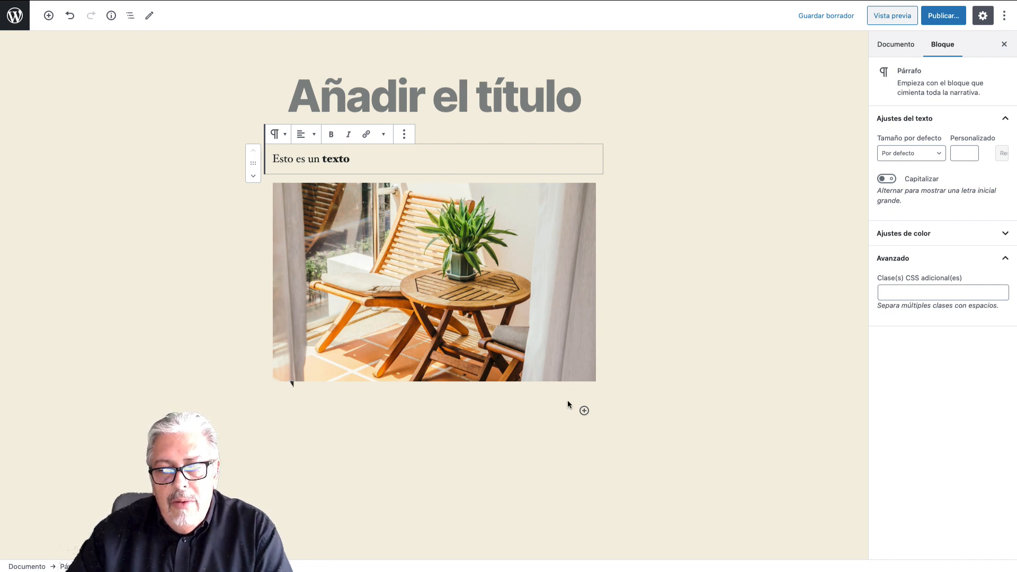
pyautogui.click(584, 412)
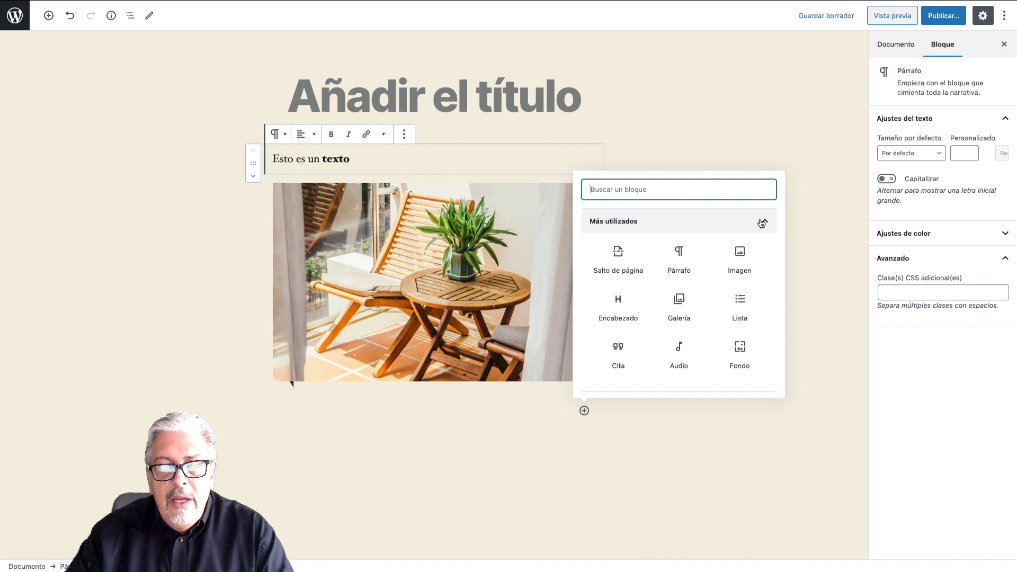
pyautogui.click(762, 224)
pyautogui.click(705, 223)
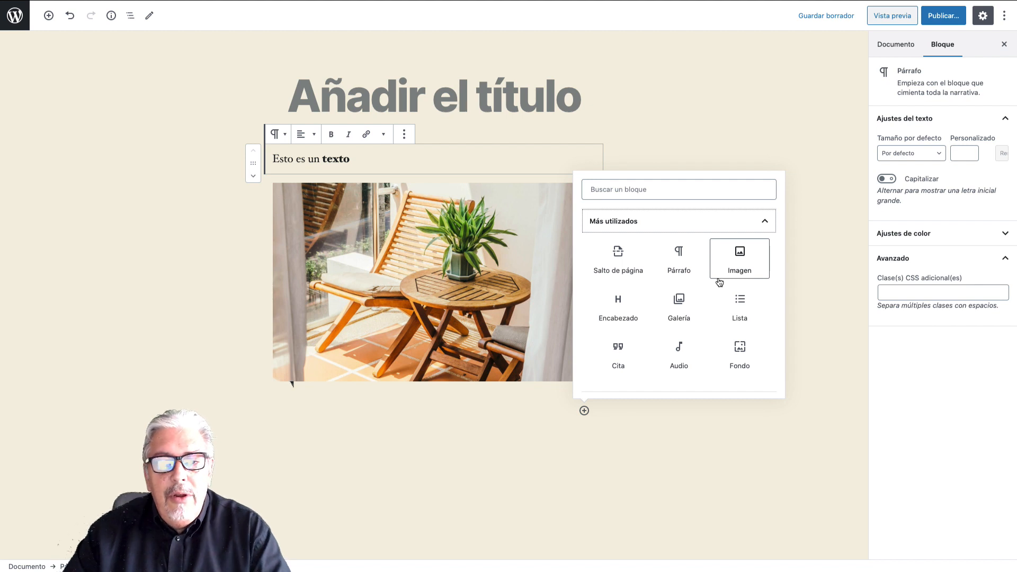
pyautogui.click(732, 227)
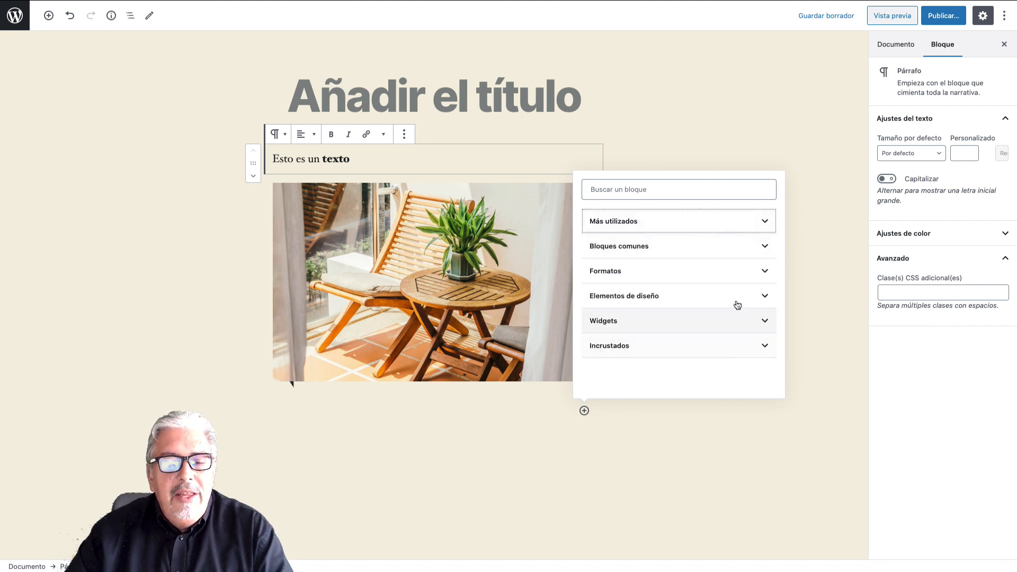
pyautogui.click(712, 247)
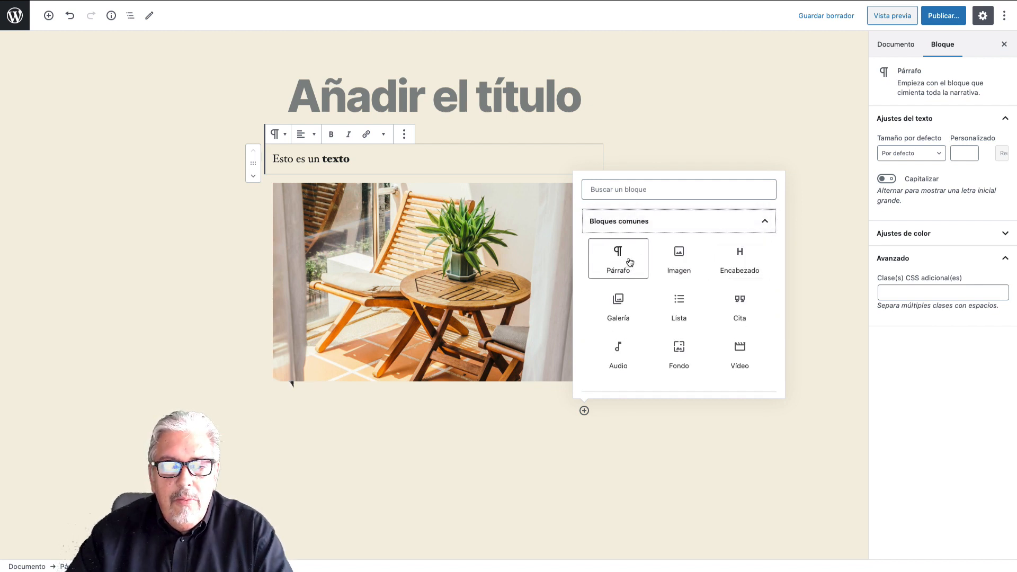
pyautogui.click(764, 224)
pyautogui.click(739, 268)
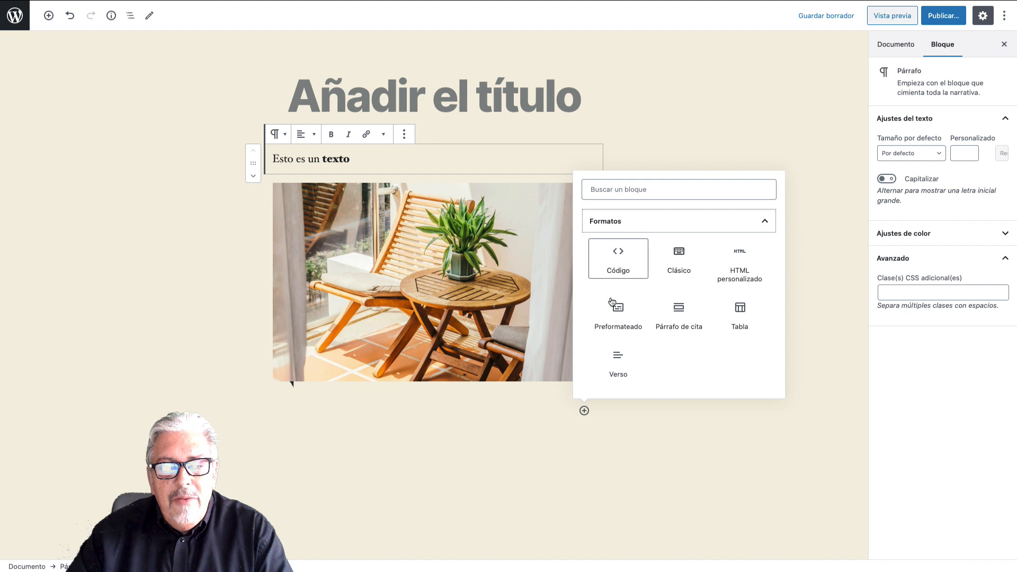
pyautogui.click(763, 222)
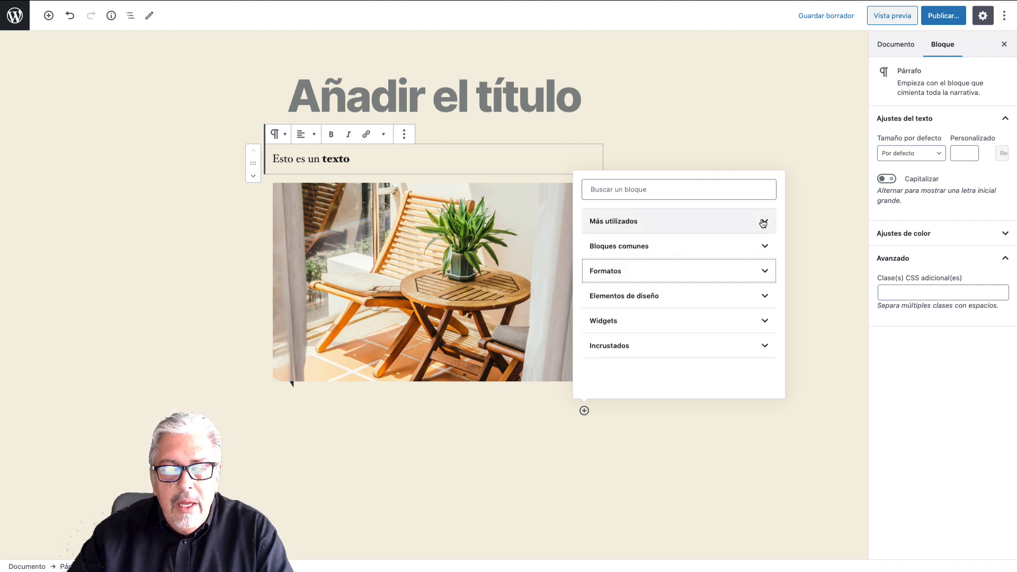
# - Look through the blocks offered in the Elementos de diseño, Widgets and Incrustados categories
pyautogui.click(732, 295)
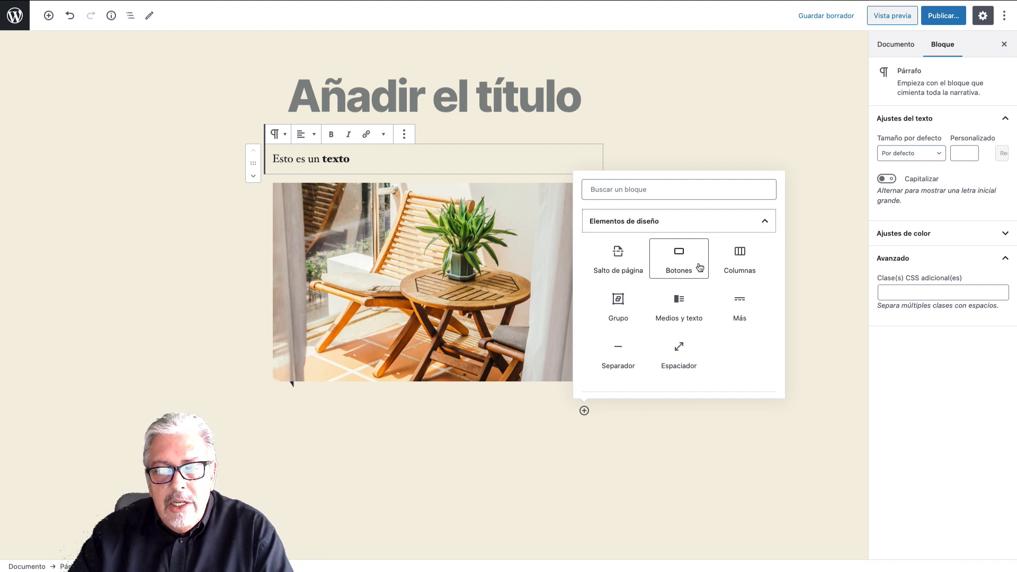
pyautogui.scroll(-2, 694, 265)
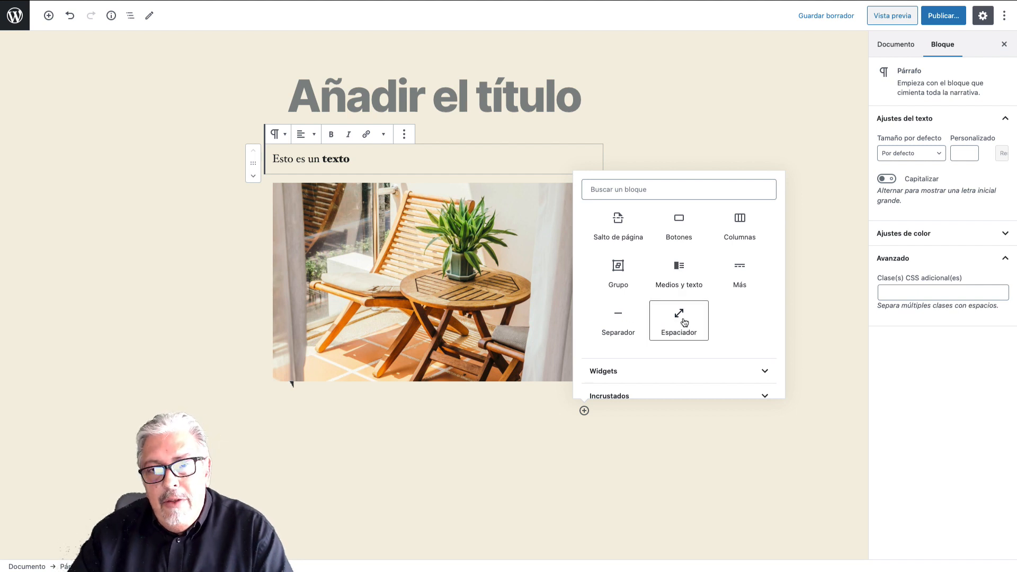
pyautogui.scroll(-1, 704, 307)
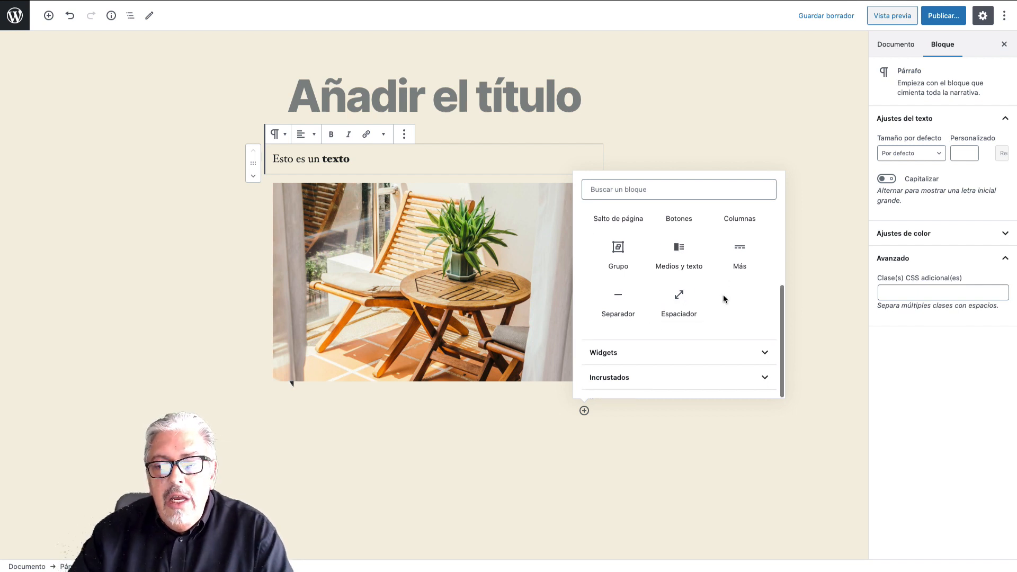
pyautogui.click(737, 353)
pyautogui.scroll(-1, 729, 291)
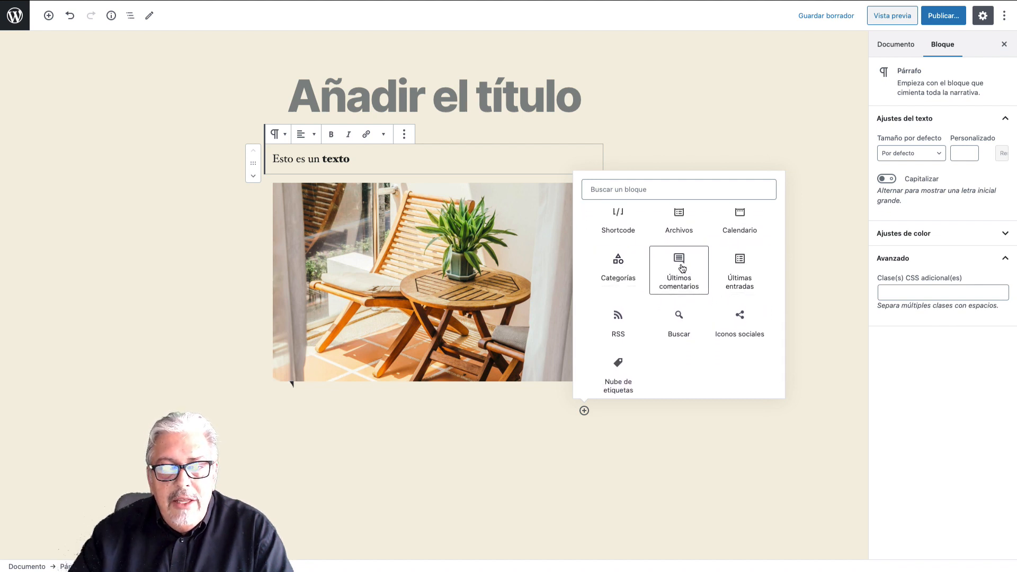
pyautogui.scroll(2, 701, 288)
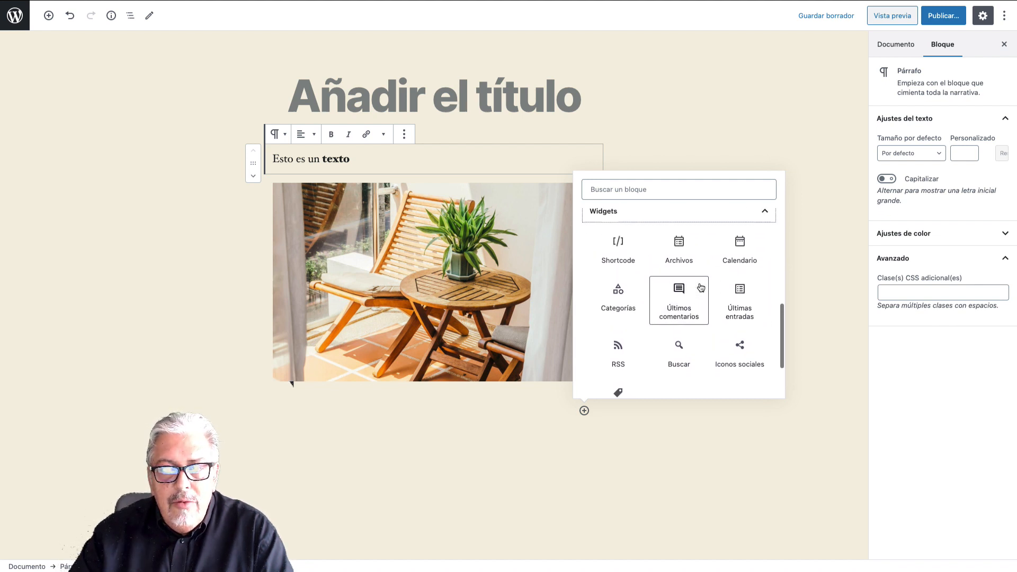
pyautogui.scroll(-3, 701, 288)
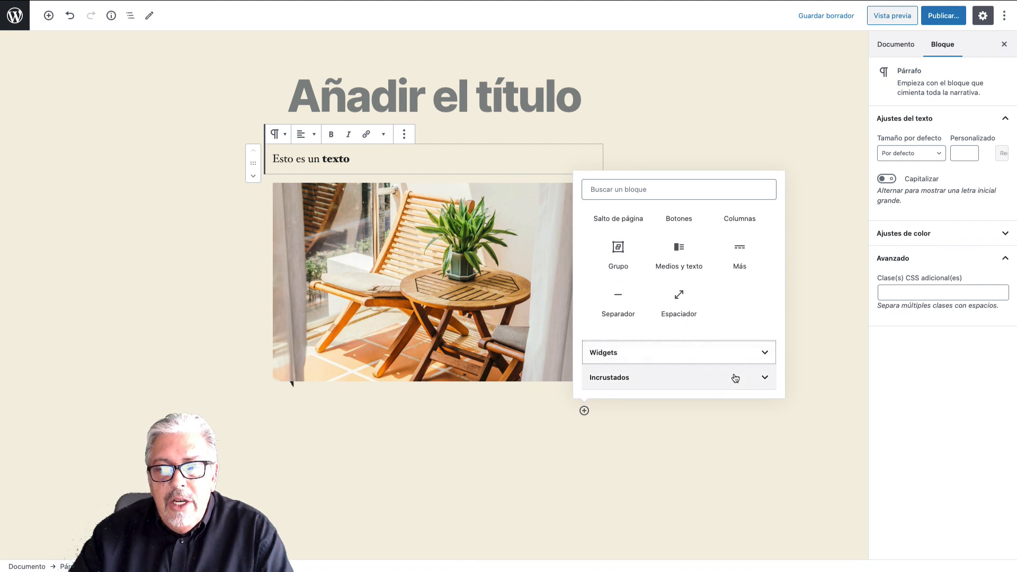
pyautogui.click(735, 377)
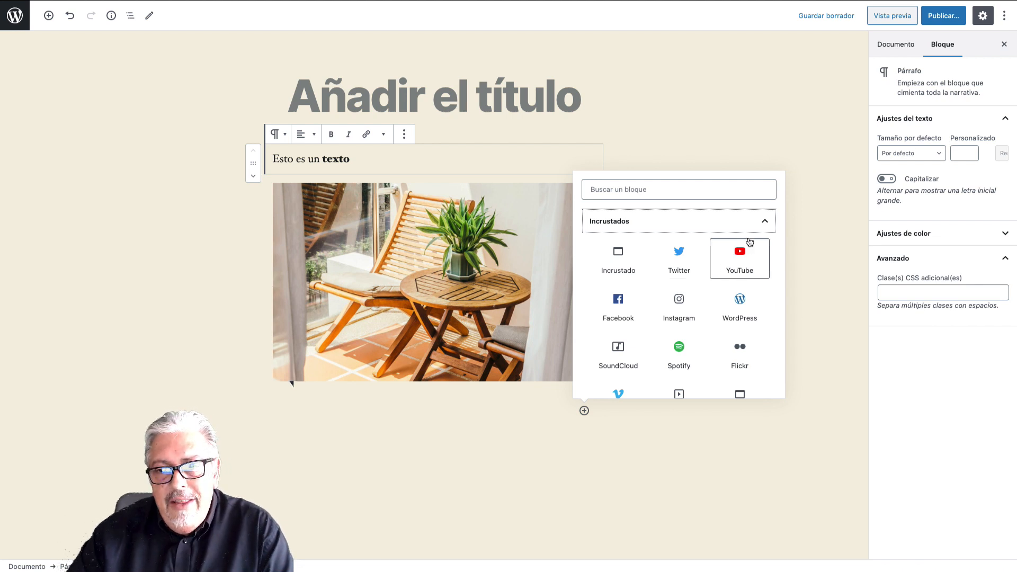
pyautogui.scroll(10, 710, 255)
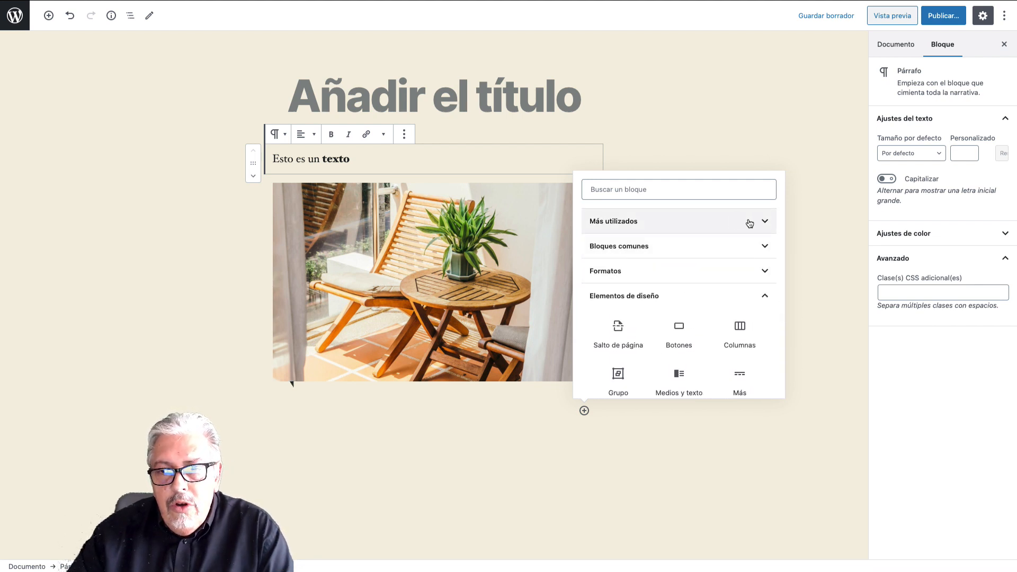
# - Search the blocks for "colum" and add a Columnas block below the image, using the three equal columns variation
pyautogui.click(750, 223)
pyautogui.click(664, 194)
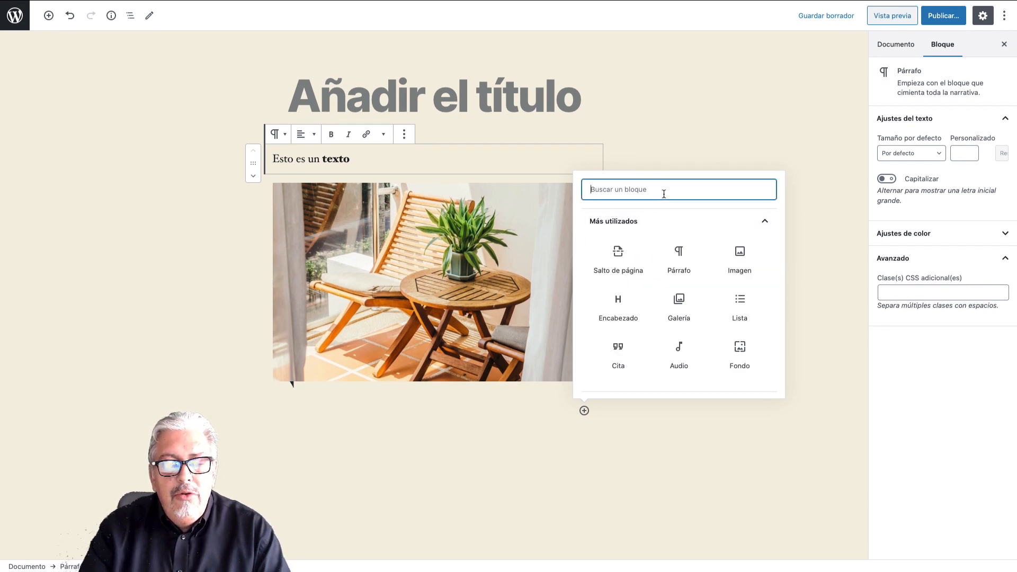
pyautogui.write('colum')
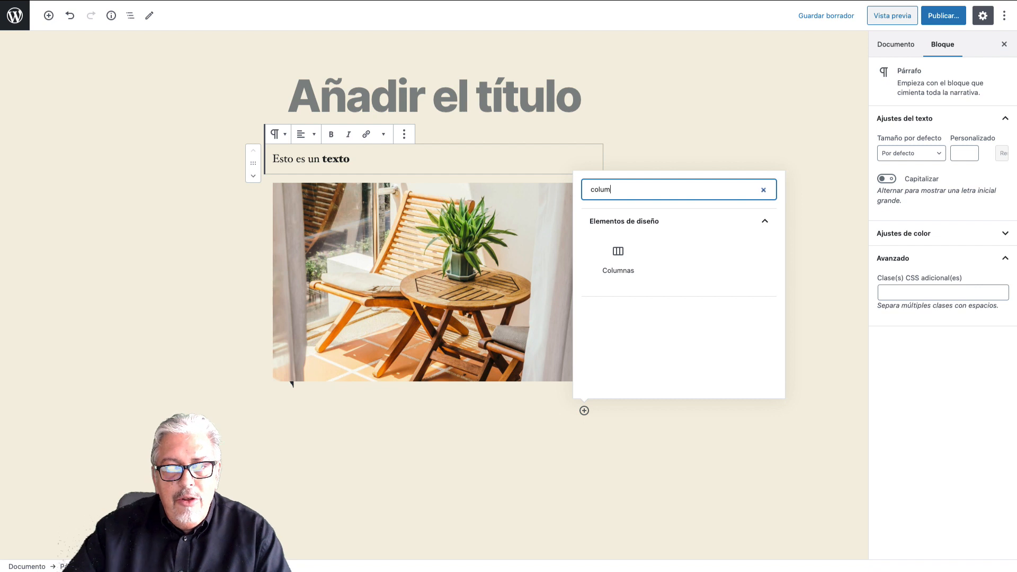
pyautogui.click(619, 252)
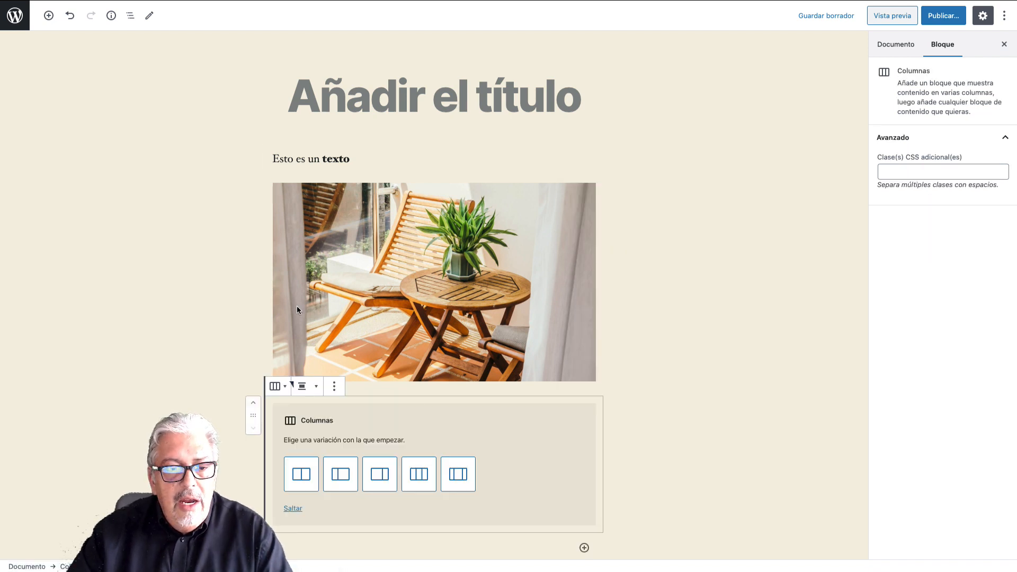
pyautogui.scroll(-3, 227, 294)
pyautogui.scroll(-3, 222, 303)
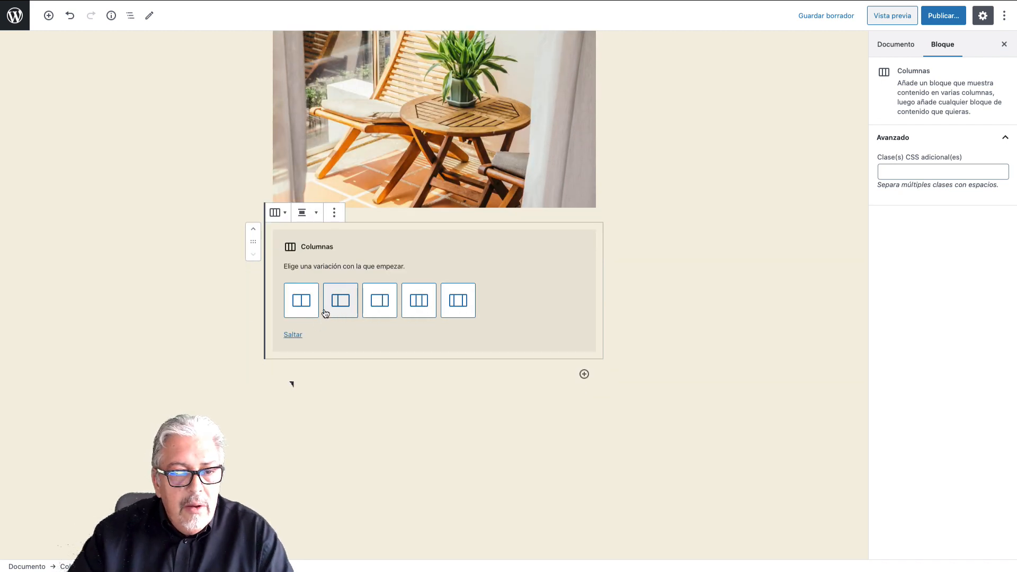
pyautogui.click(419, 302)
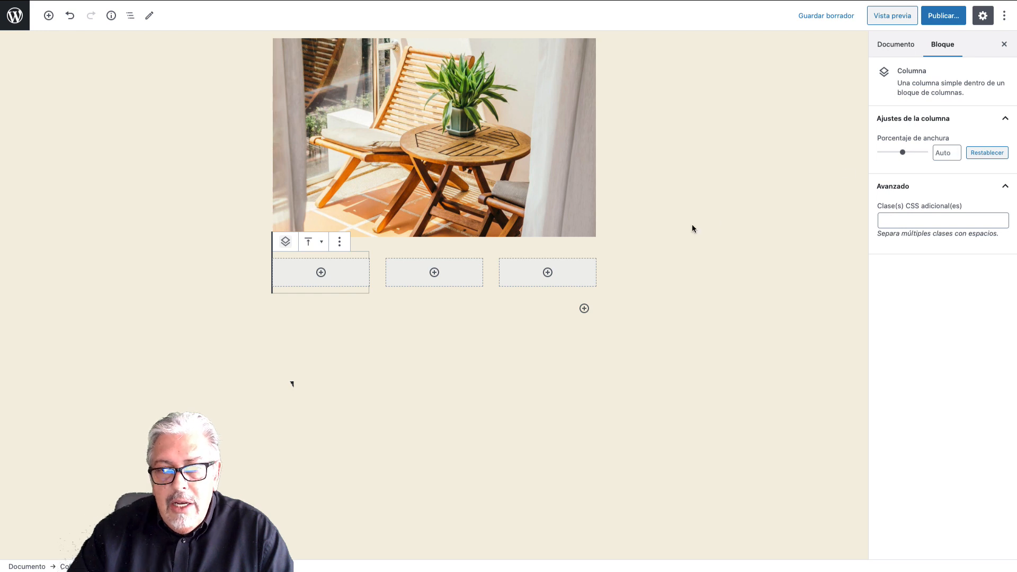
# - Check the settings of the individual columns, and select the parent Columnas block through the block navigation
pyautogui.click(437, 283)
pyautogui.click(524, 284)
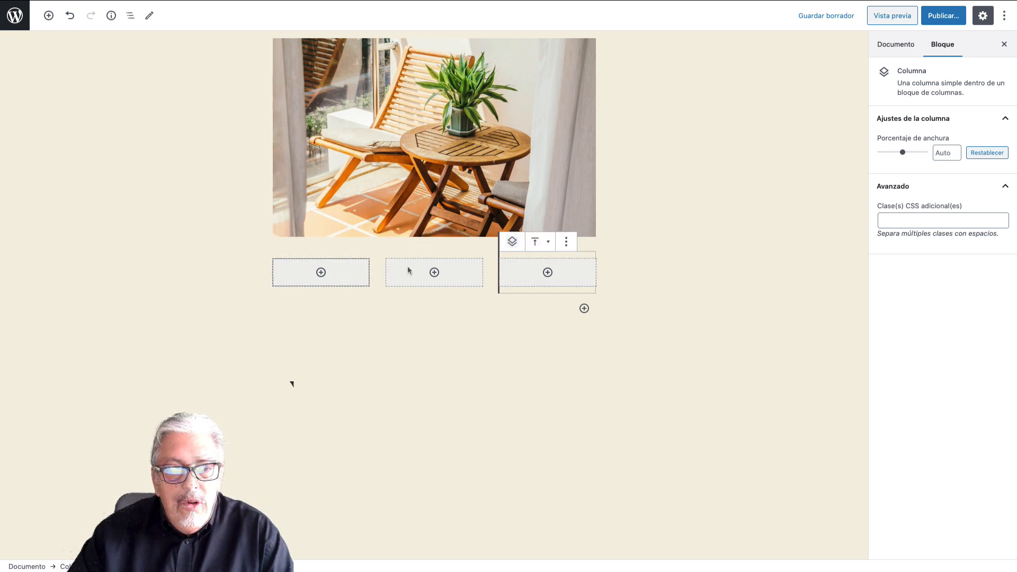
pyautogui.click(130, 14)
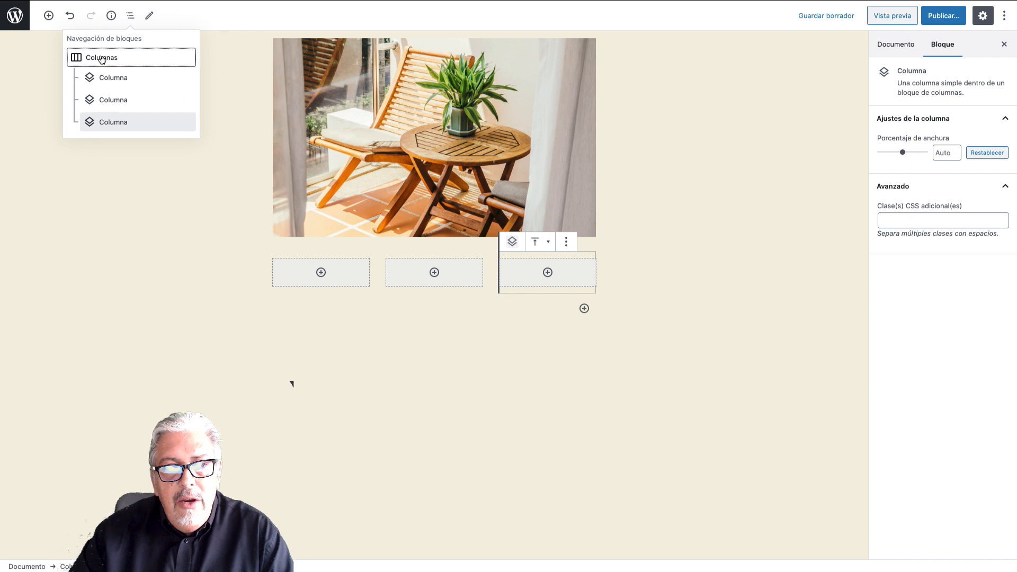
pyautogui.click(101, 58)
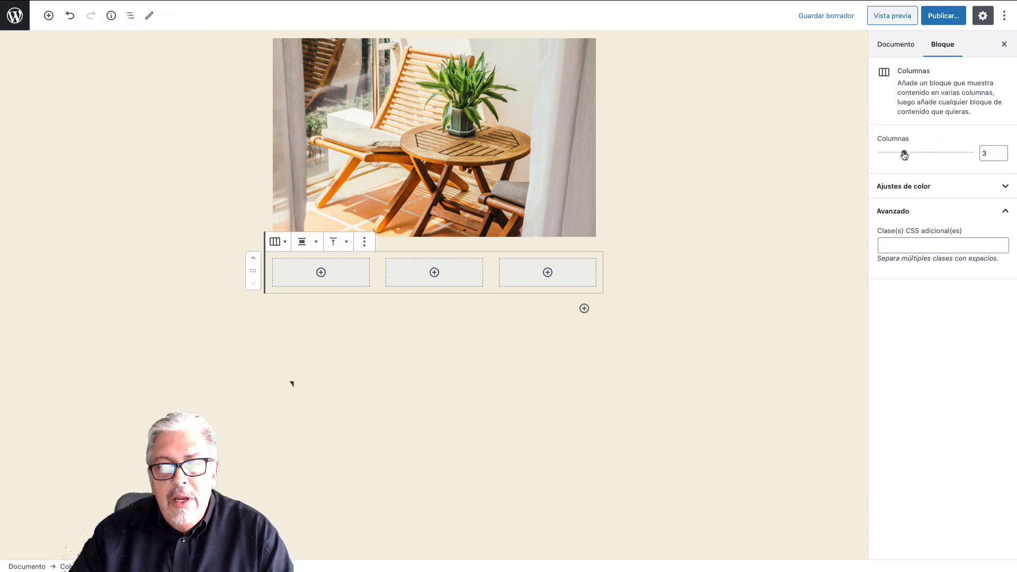
# - Try a column count of 4 and a red background colour on the Columnas block, and revert both
pyautogui.click(1002, 154)
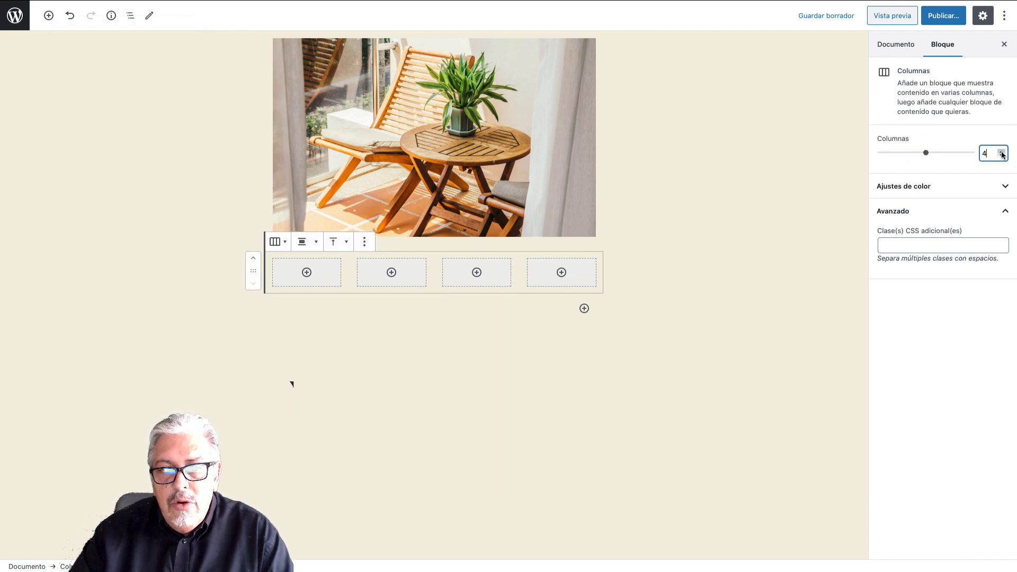
pyautogui.click(1002, 156)
pyautogui.click(1005, 187)
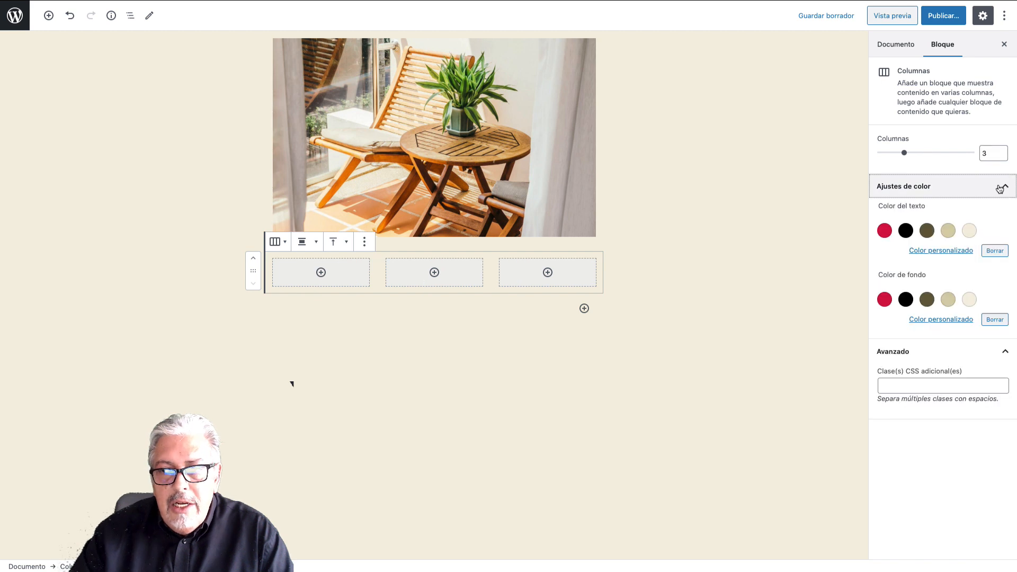
pyautogui.click(885, 300)
pyautogui.click(885, 300)
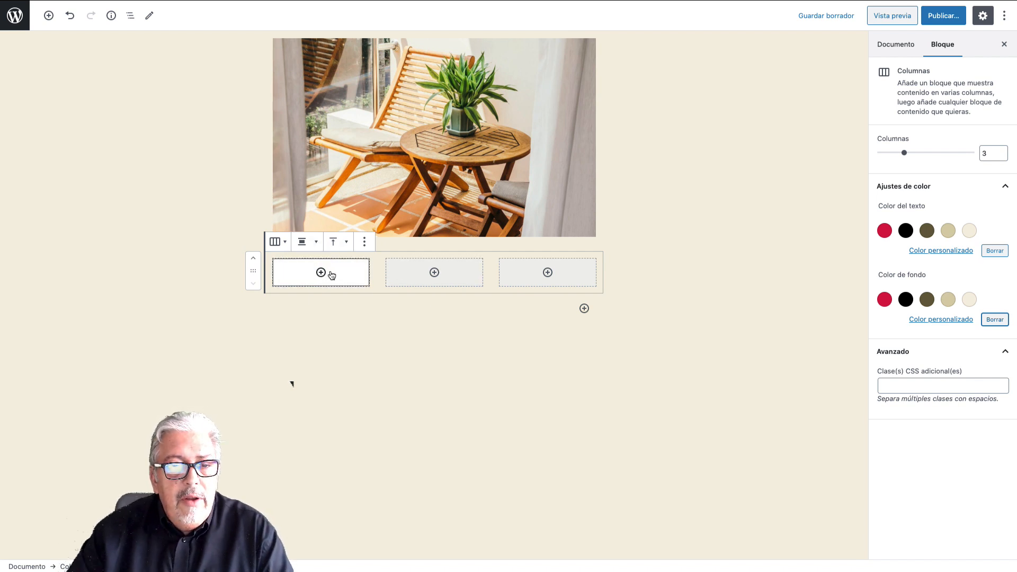
# - Add the photo of cushions stacked on a chair to the middle column, and paragraphs "Esto es texto" and "Otro texto" to the first and third
pyautogui.click(434, 273)
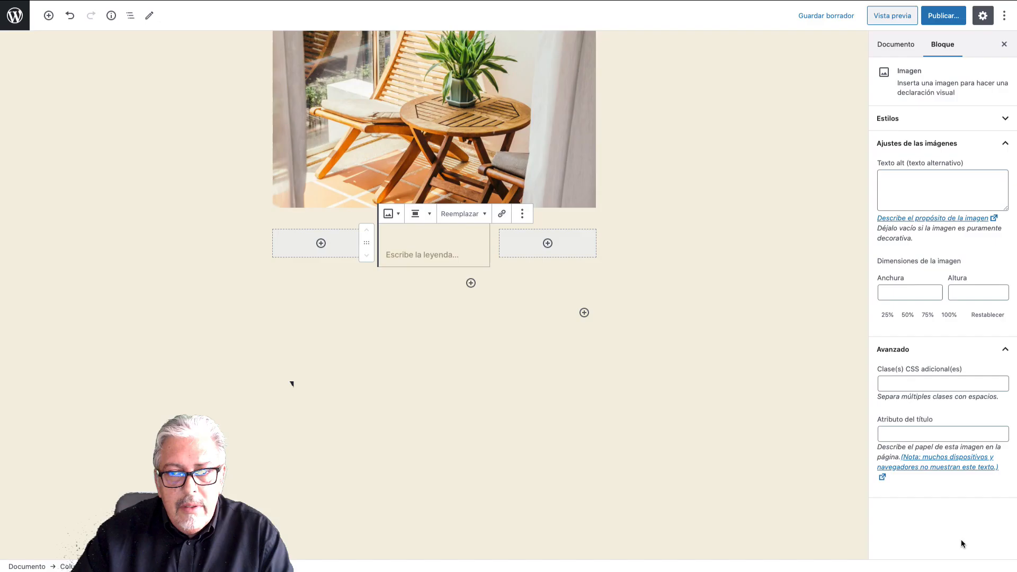
pyautogui.click(548, 244)
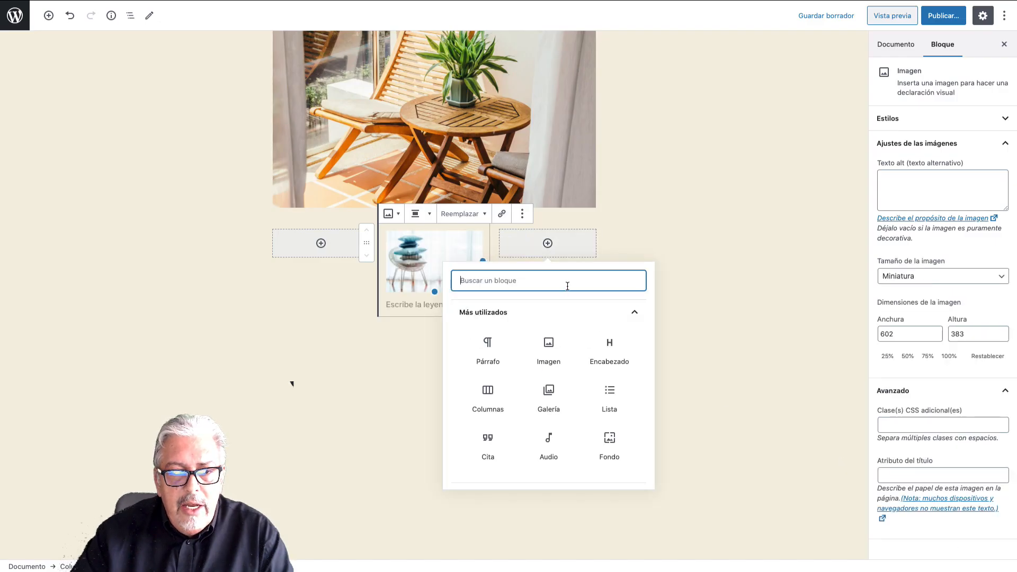
pyautogui.click(491, 344)
pyautogui.click(321, 243)
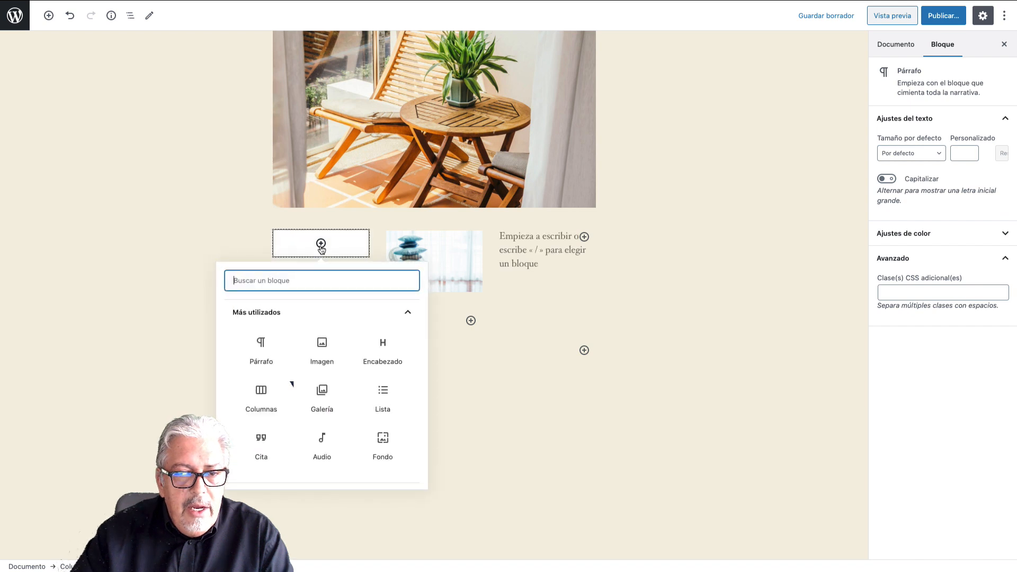
pyautogui.click(266, 346)
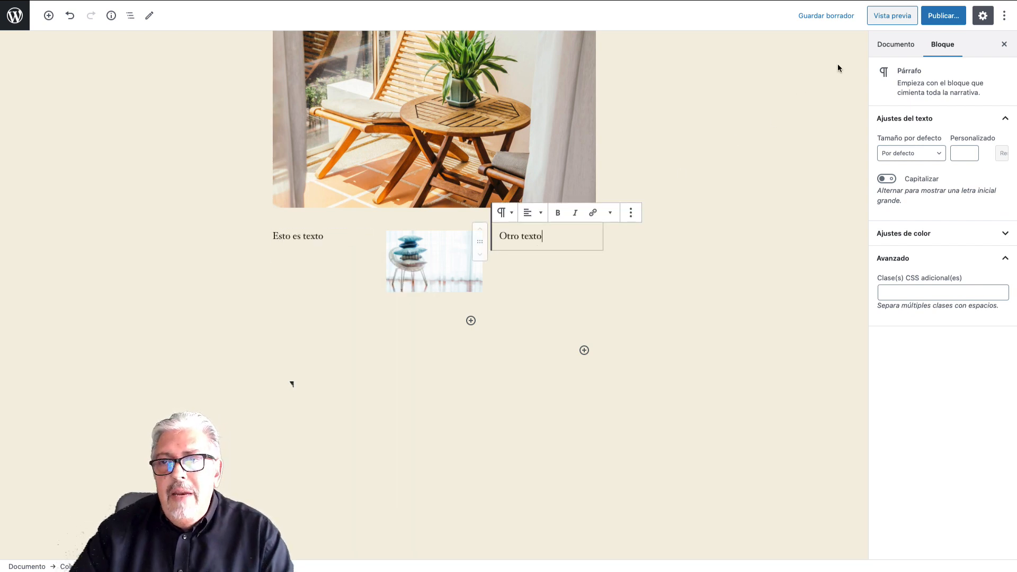
# - Preview the post to review its featured image, text, photo and three-column layout, and return to the editor
pyautogui.click(892, 18)
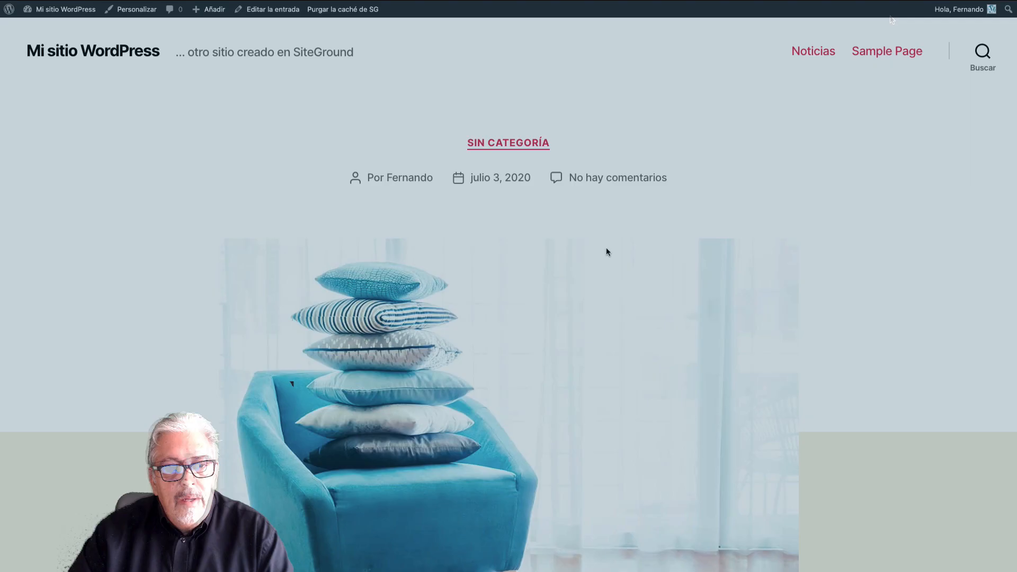
pyautogui.scroll(-6, 606, 252)
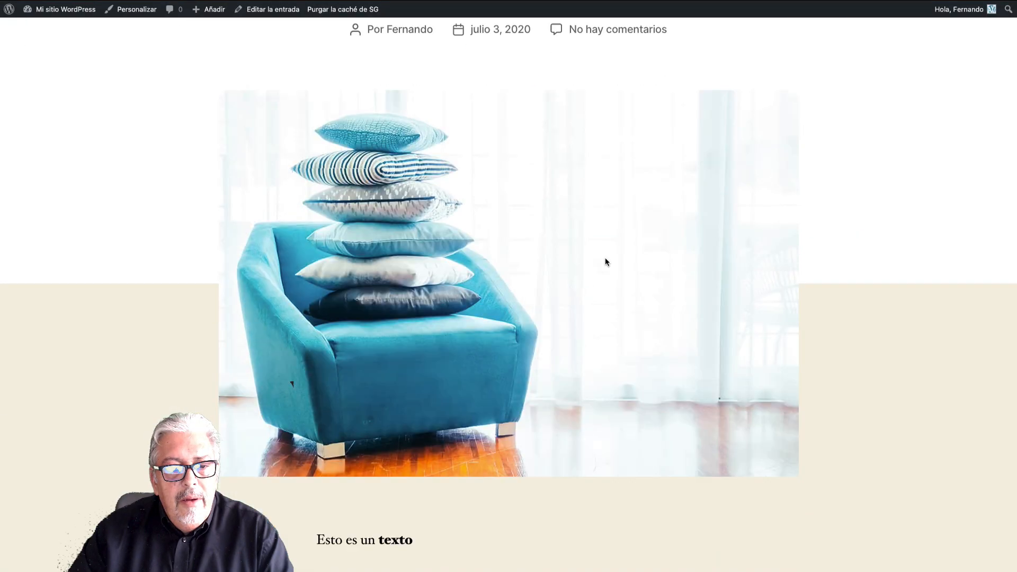
pyautogui.scroll(-8, 606, 258)
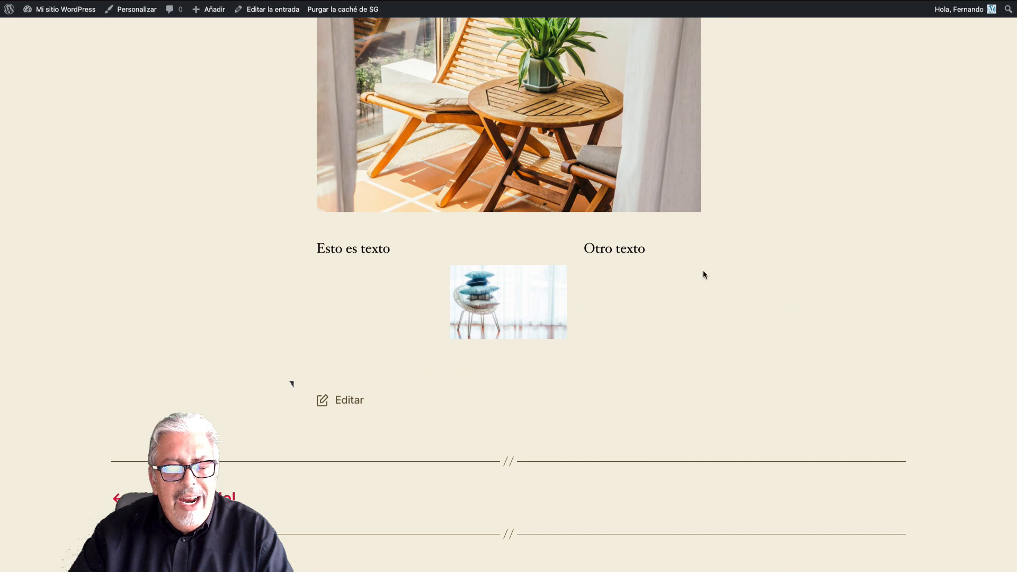
pyautogui.scroll(8, 612, 263)
pyautogui.scroll(-7, 612, 263)
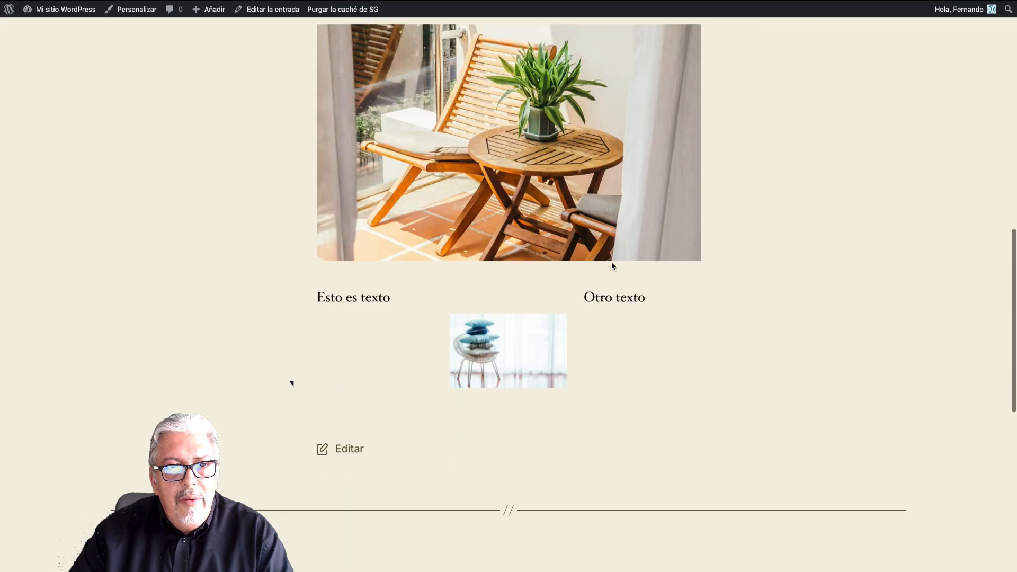
pyautogui.scroll(-1, 612, 267)
pyautogui.press('super+w')
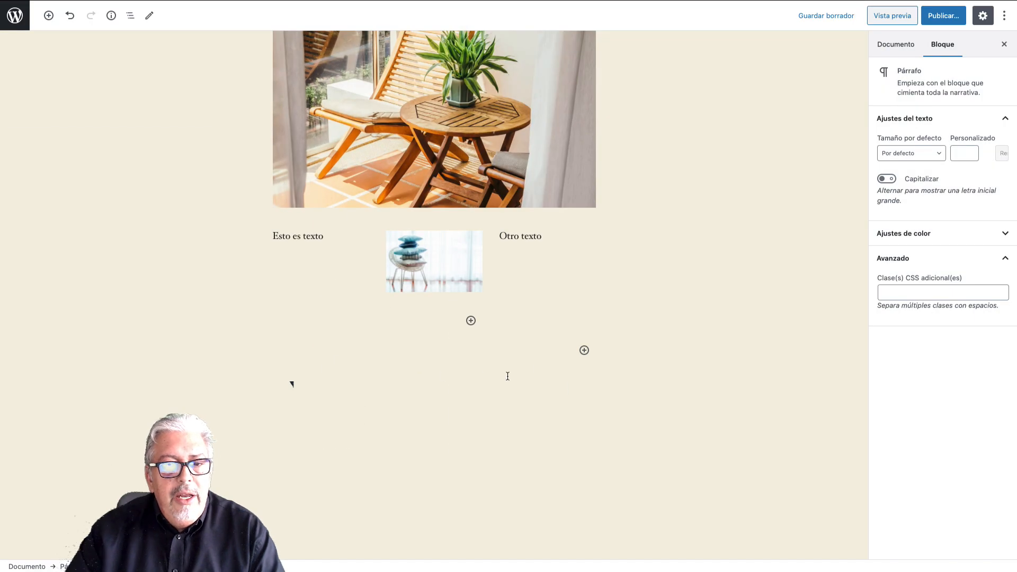
# - Add a Fondo block below the columns with the dark interior photo from the media library and the text "Esto es un texto sobre un fondo"
pyautogui.click(584, 351)
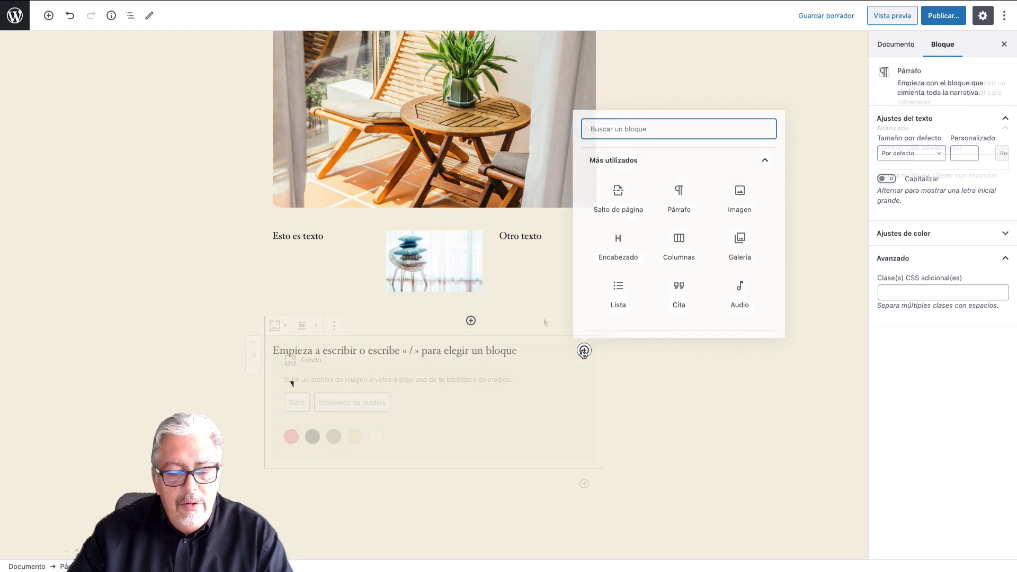
pyautogui.scroll(-3, 544, 320)
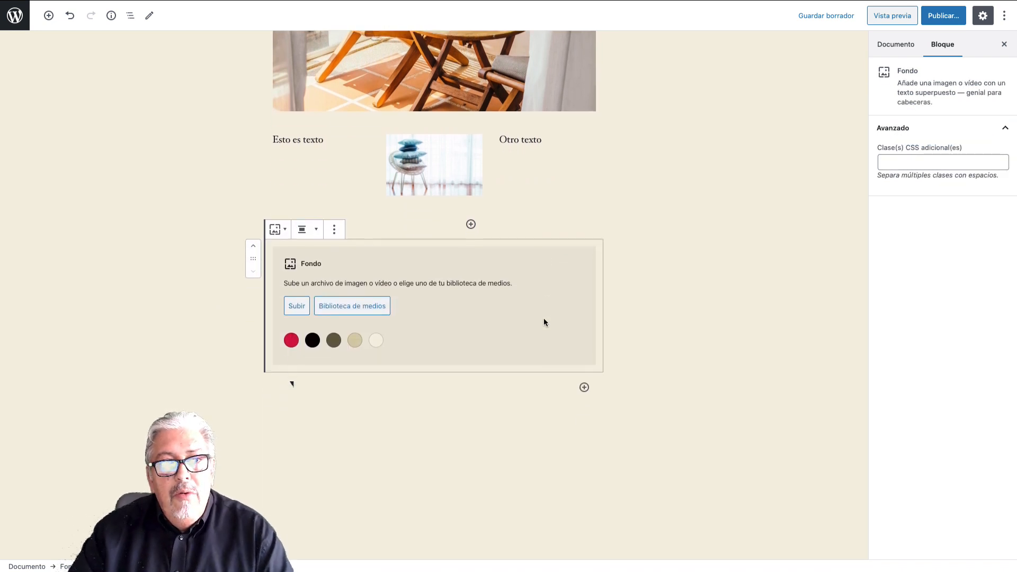
pyautogui.scroll(-2, 544, 321)
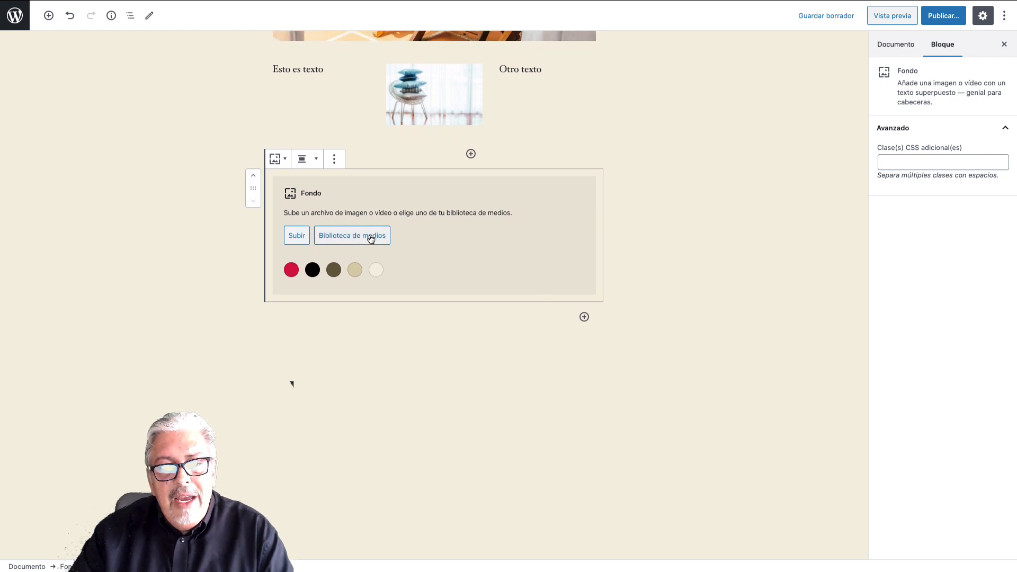
pyautogui.click(371, 239)
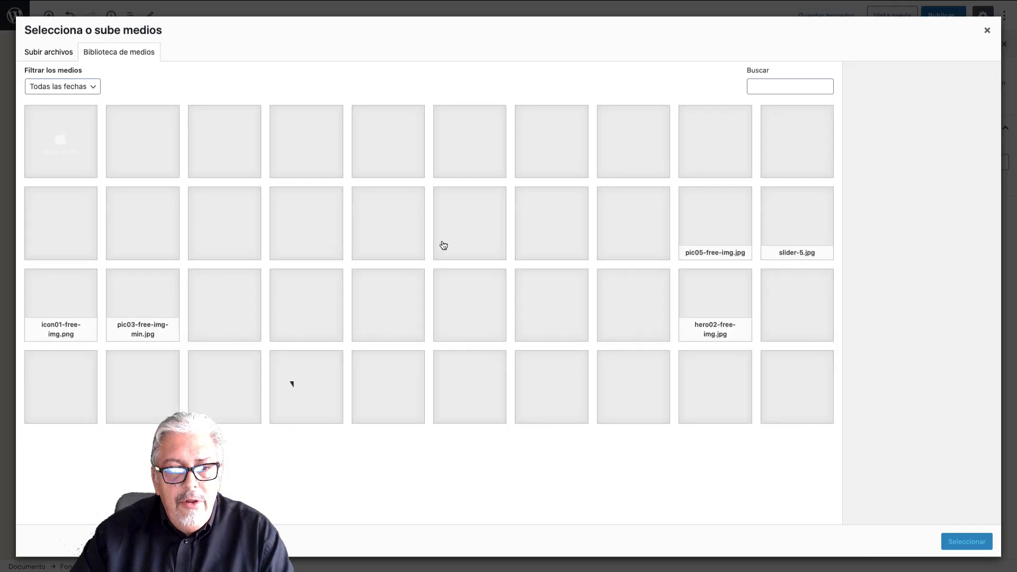
pyautogui.click(797, 305)
pyautogui.click(966, 542)
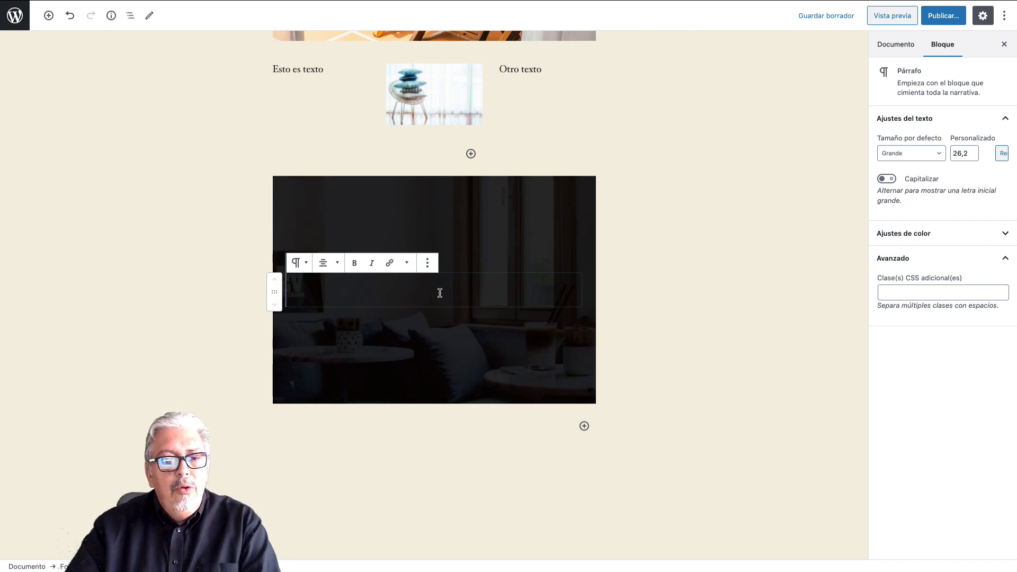
pyautogui.write('Esto es un texto sobre un fondo')
# - Move the Fondo block's focal point to 85% horizontal and 69% vertical, and set its minimum height to 800 pixels
pyautogui.click(532, 207)
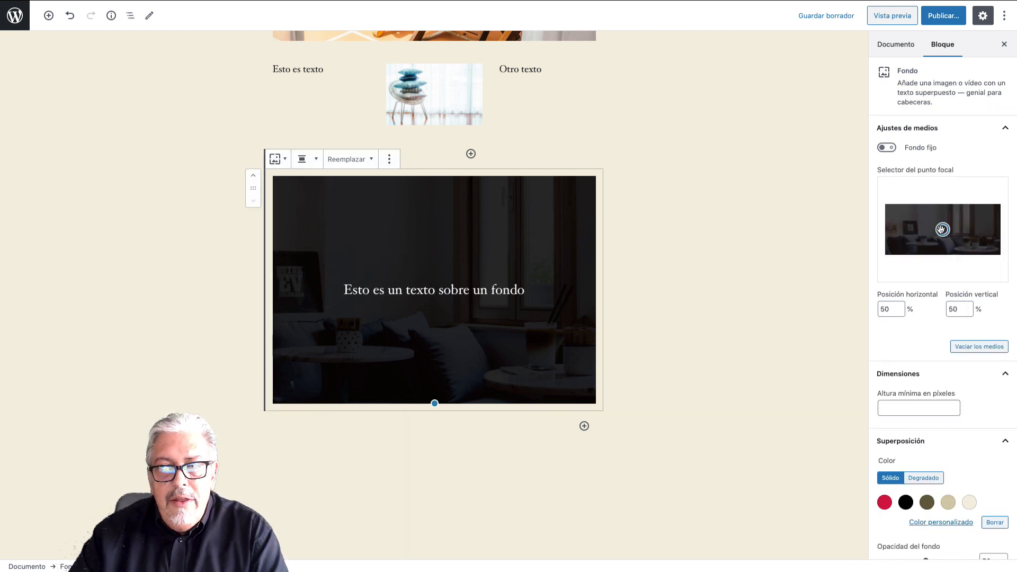
pyautogui.moveTo(941, 229); pyautogui.dragTo(983, 239)
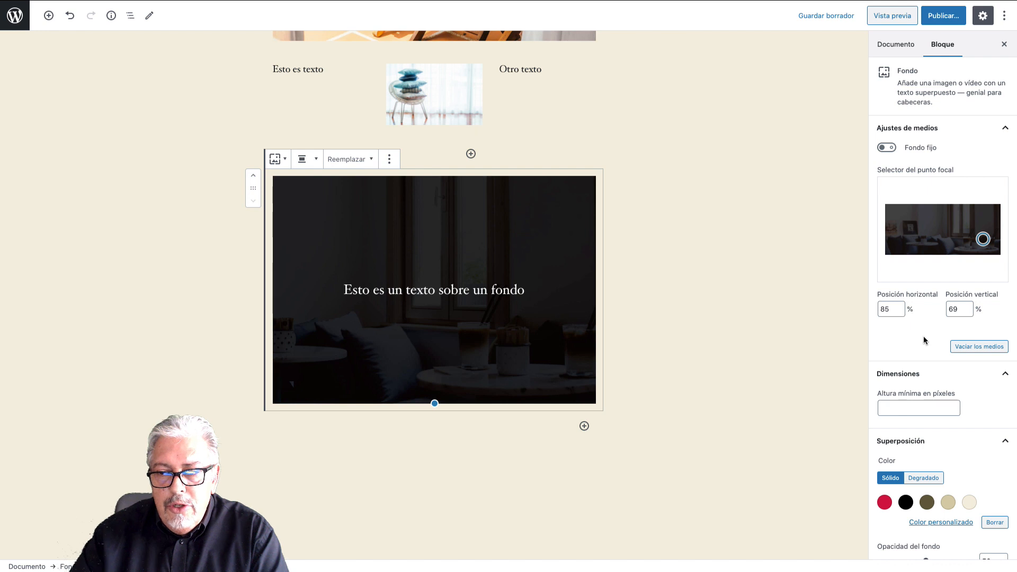
pyautogui.scroll(-4, 924, 336)
pyautogui.click(920, 307)
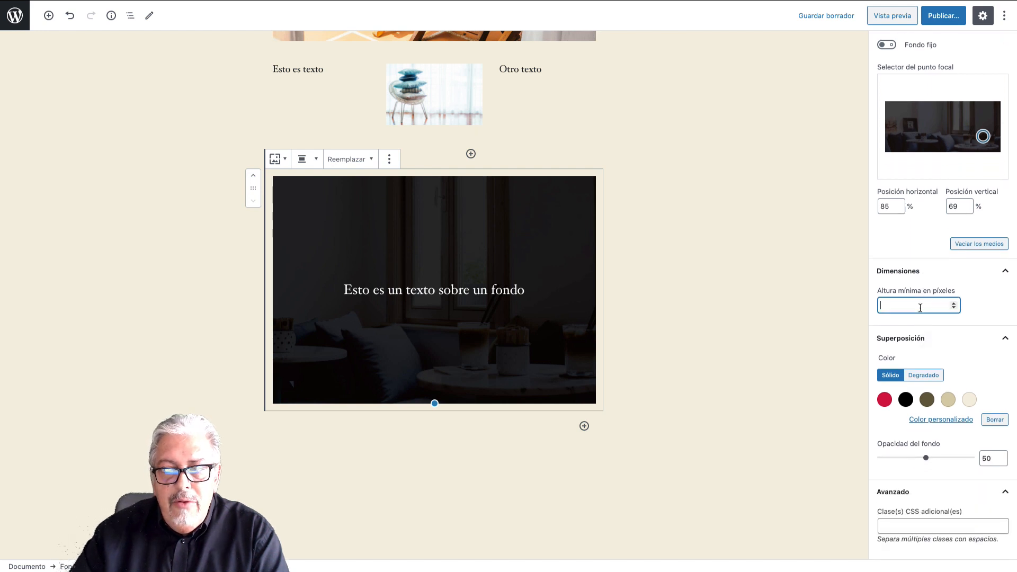
pyautogui.write('800')
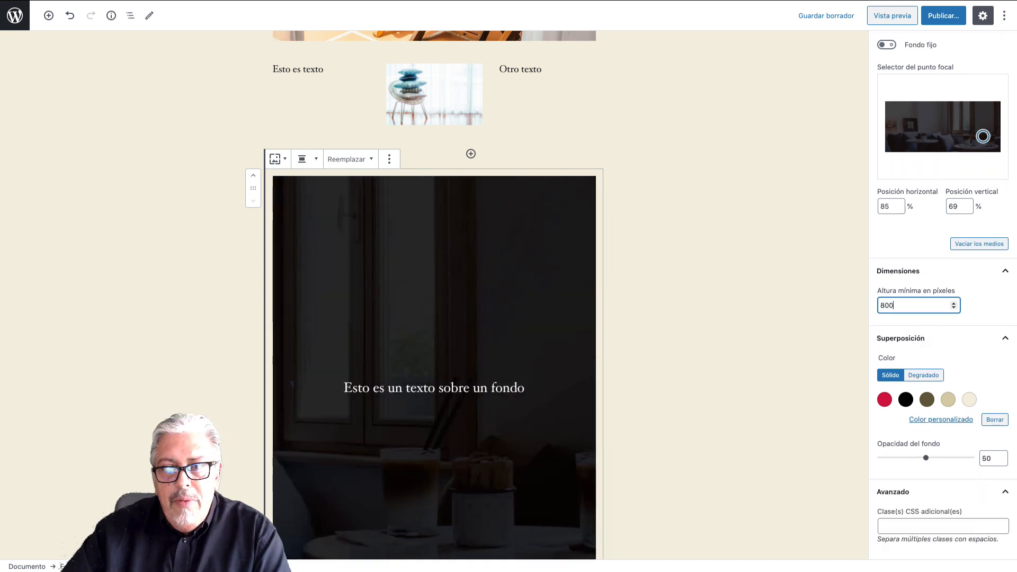
# - Try a red overlay on the Fondo block, lower the background opacity to 40, and set the overlay colour to black
pyautogui.click(886, 401)
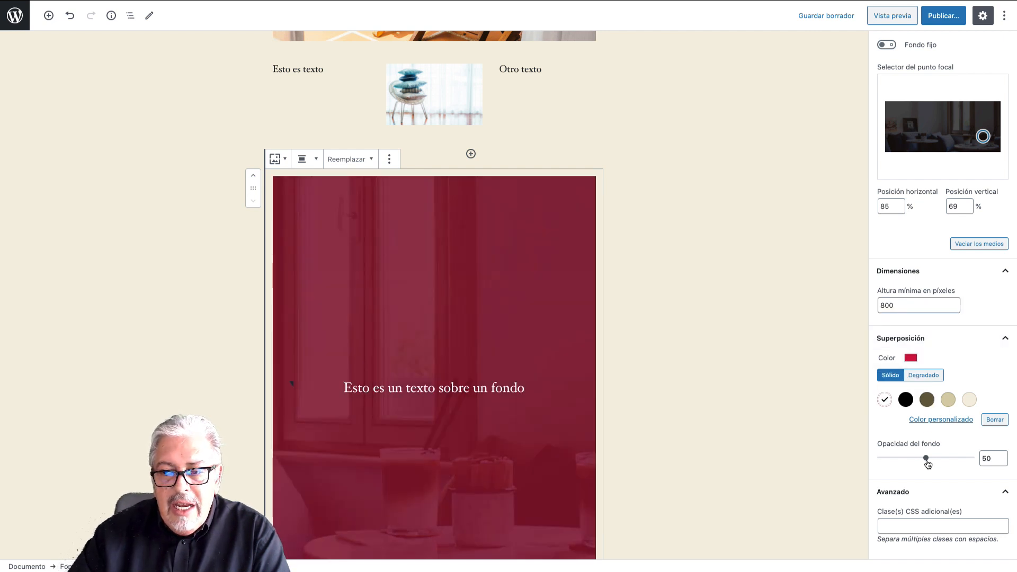
pyautogui.moveTo(928, 465)
pyautogui.mouseDown()
pyautogui.moveTo(892, 462)
pyautogui.moveTo(943, 456)
pyautogui.moveTo(888, 461)
pyautogui.moveTo(917, 458)
pyautogui.mouseUp()
pyautogui.click(906, 399)
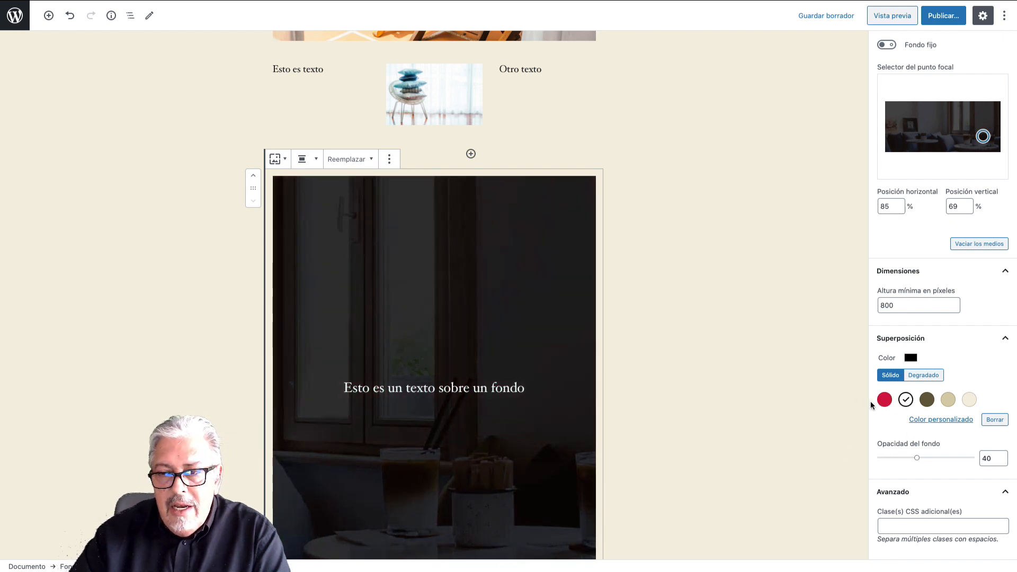
# - Check how the Fondo image scrolls with the page, and turn on its fixed background
pyautogui.scroll(4, 874, 371)
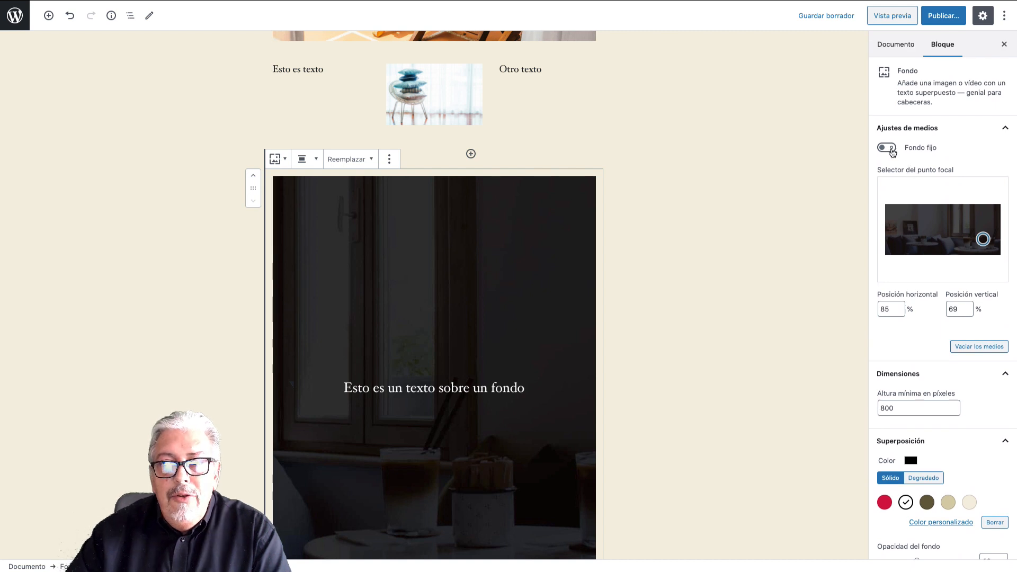
pyautogui.scroll(-5, 685, 268)
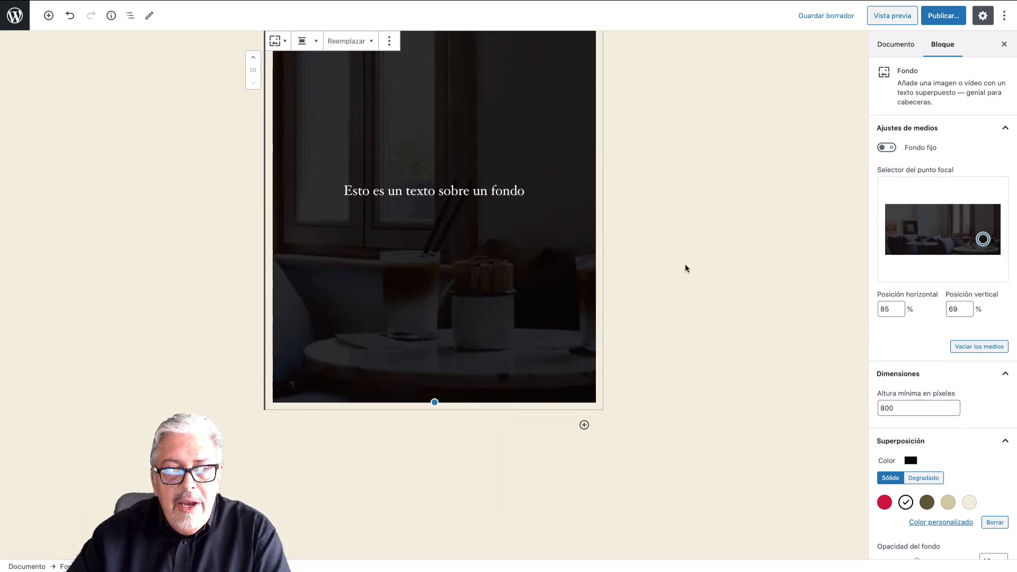
pyautogui.scroll(3, 685, 268)
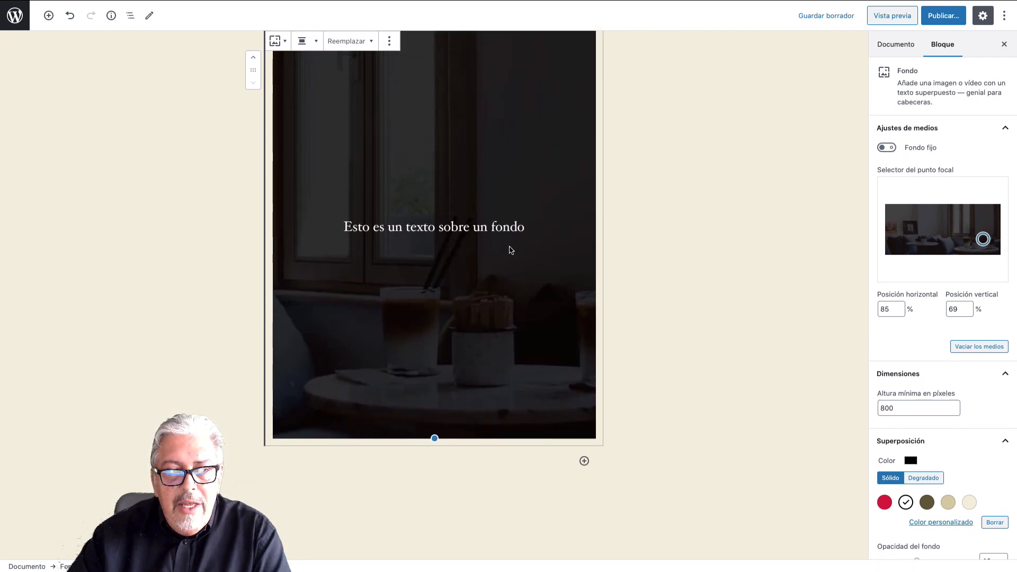
pyautogui.scroll(-1, 666, 199)
pyautogui.scroll(2, 666, 199)
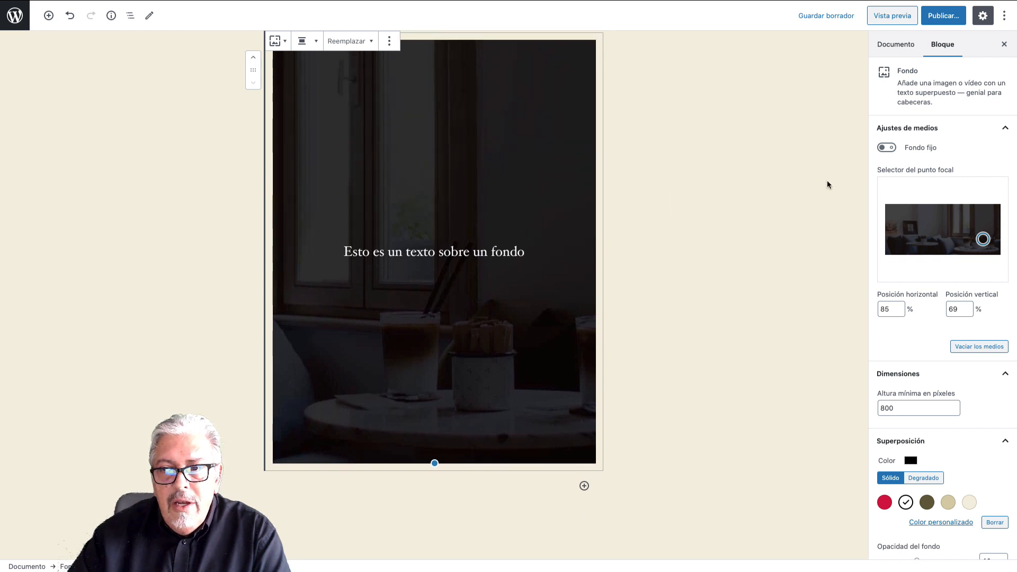
pyautogui.click(887, 148)
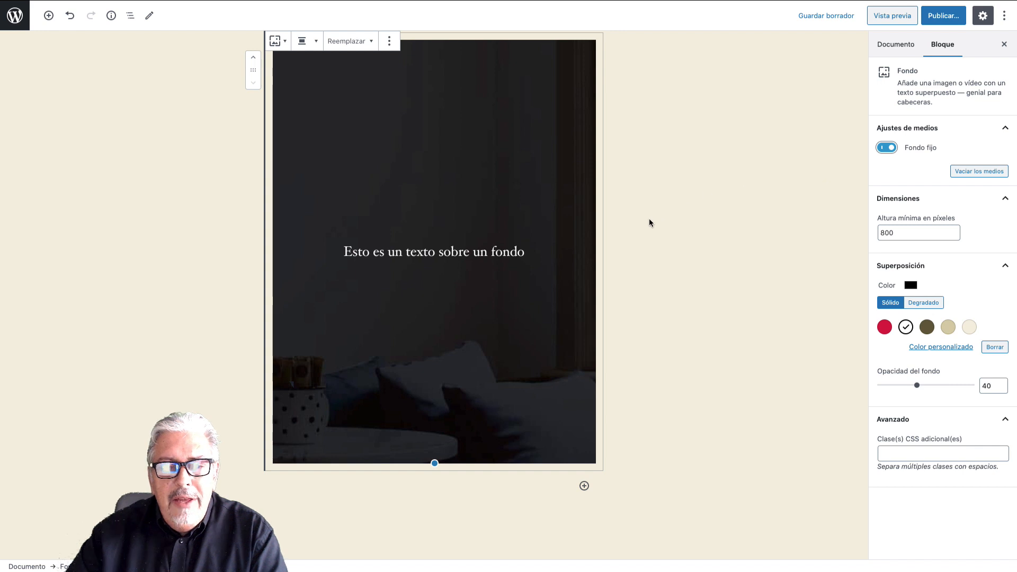
# - Examine how the fixed background image behaves behind the Fondo block's text as the page scrolls
pyautogui.scroll(-1, 650, 224)
pyautogui.scroll(-3, 652, 228)
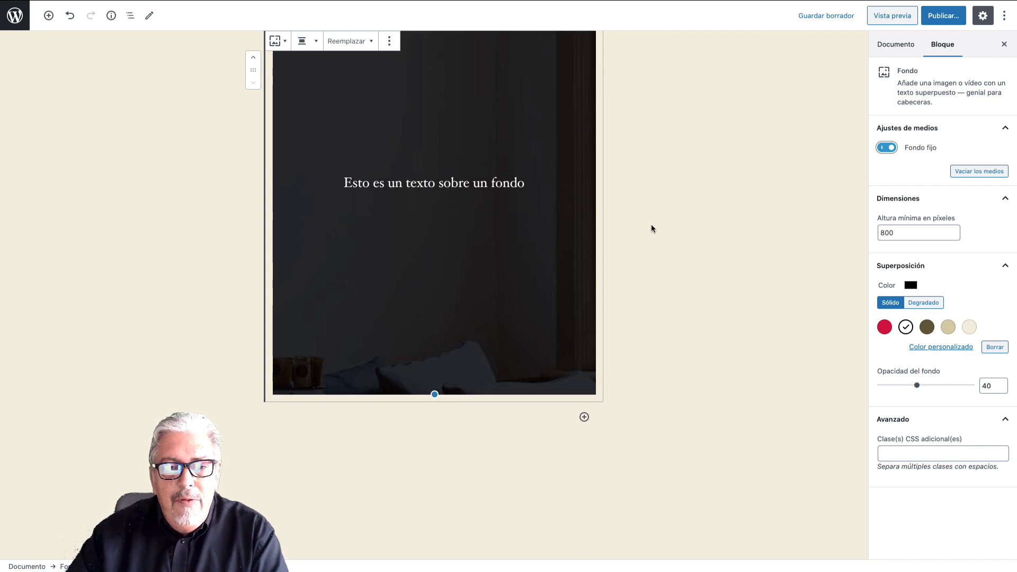
pyautogui.scroll(2, 651, 228)
pyautogui.scroll(5, 651, 228)
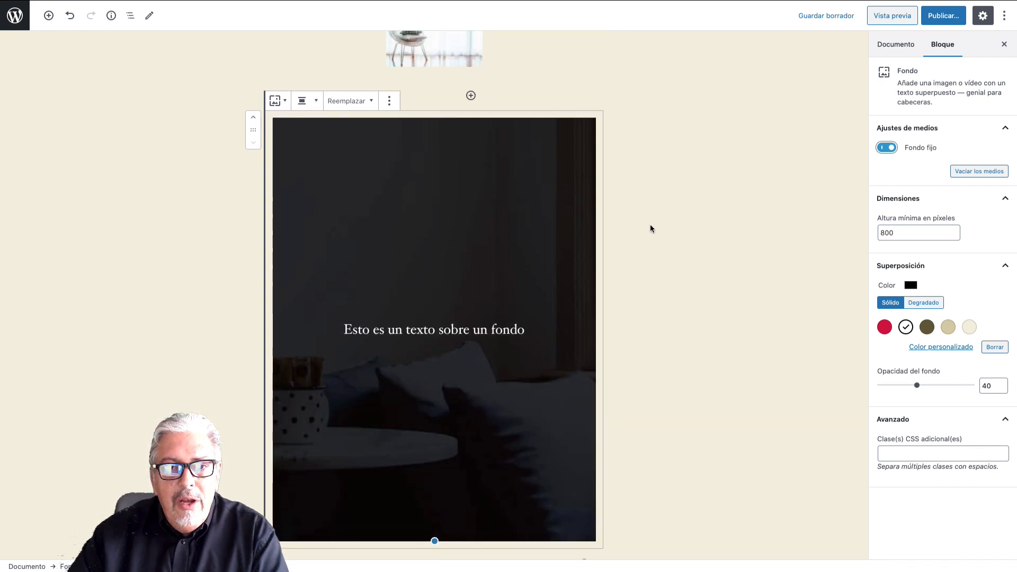
pyautogui.scroll(-3, 651, 229)
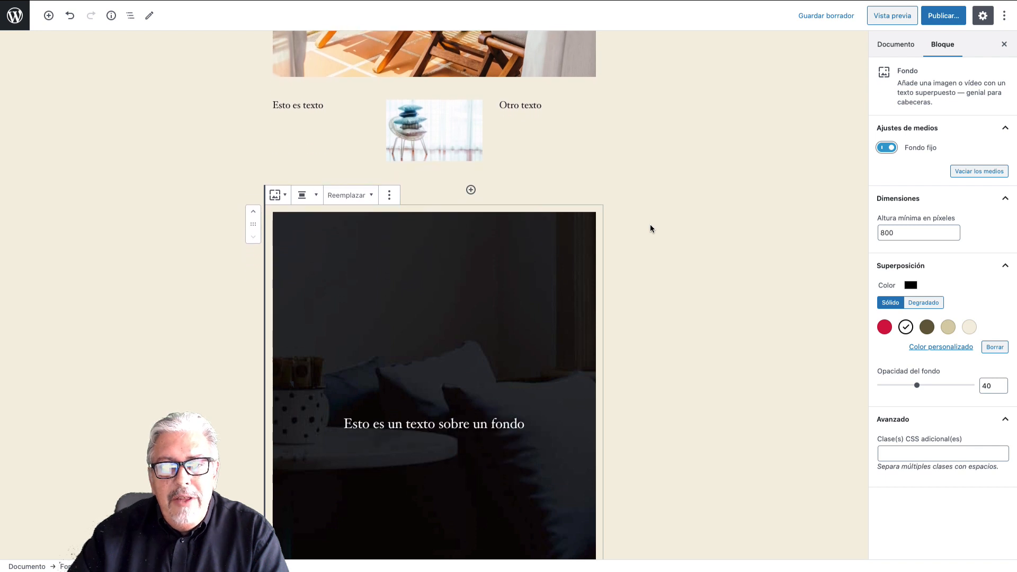
pyautogui.scroll(-3, 651, 228)
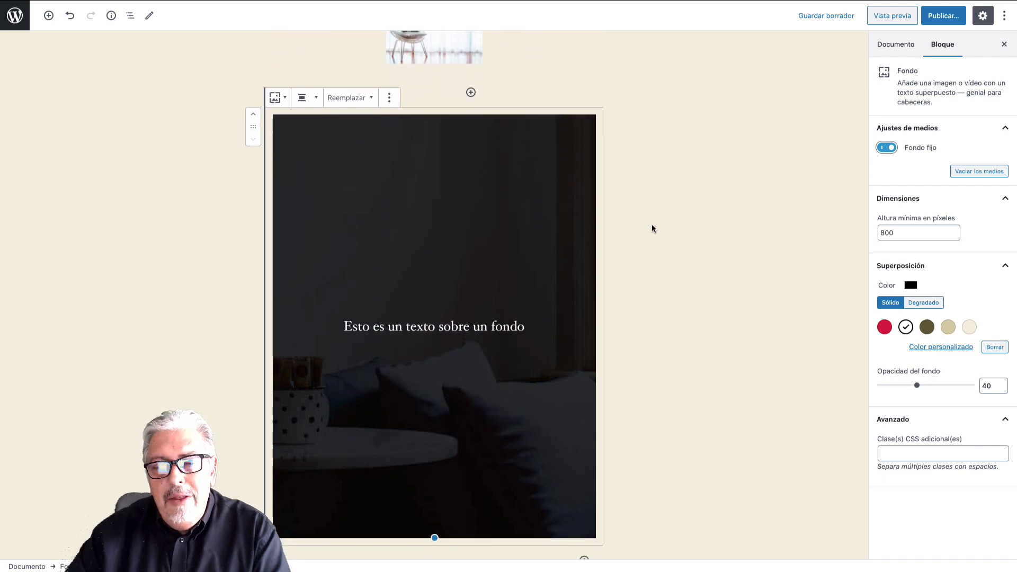
pyautogui.scroll(3, 662, 212)
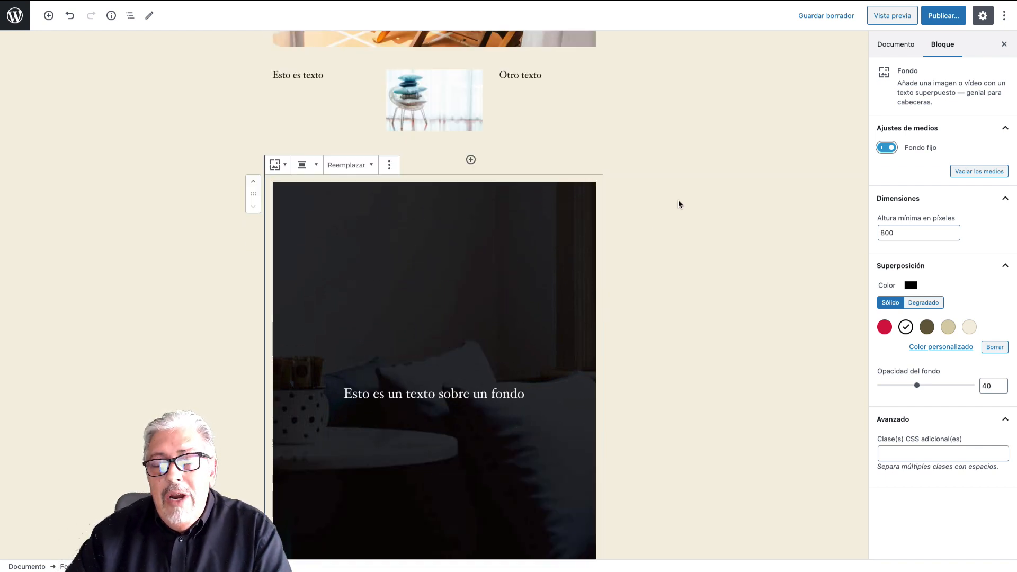
# - Add a button block labelled "Botón" under the text inside the Fondo block
pyautogui.click(438, 394)
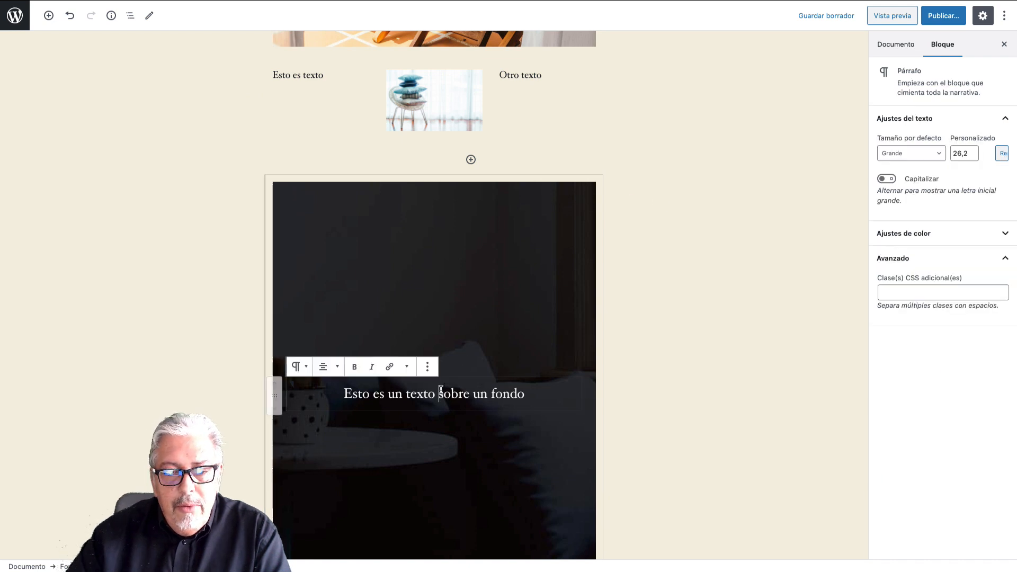
pyautogui.scroll(-2, 501, 290)
pyautogui.scroll(-1, 502, 291)
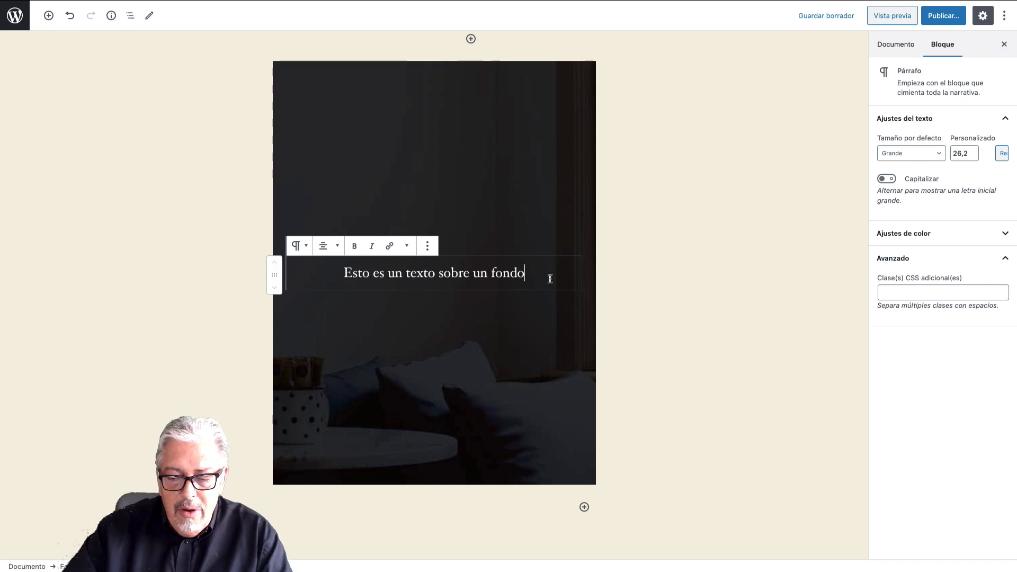
pyautogui.press('Return')
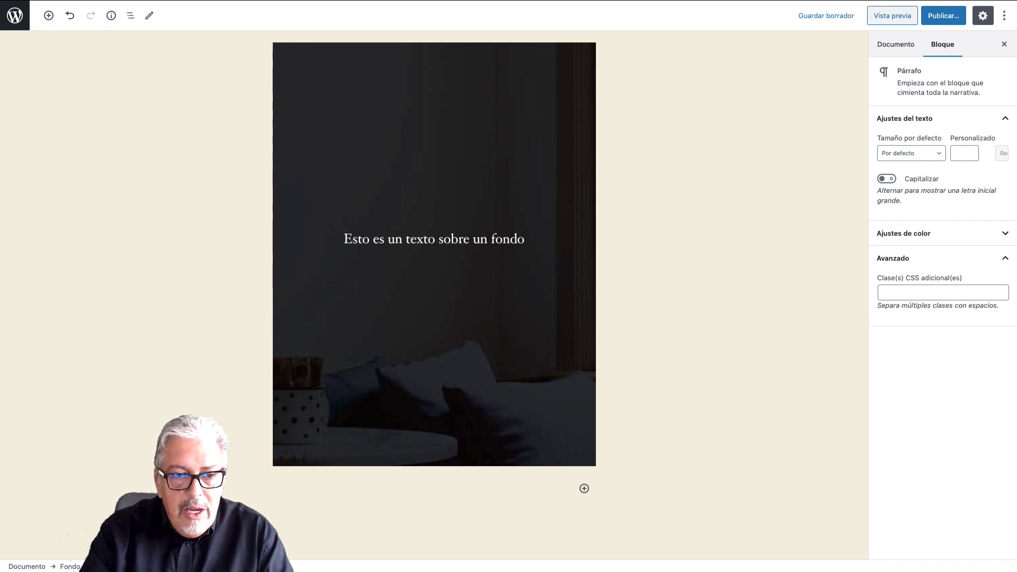
pyautogui.write('/')
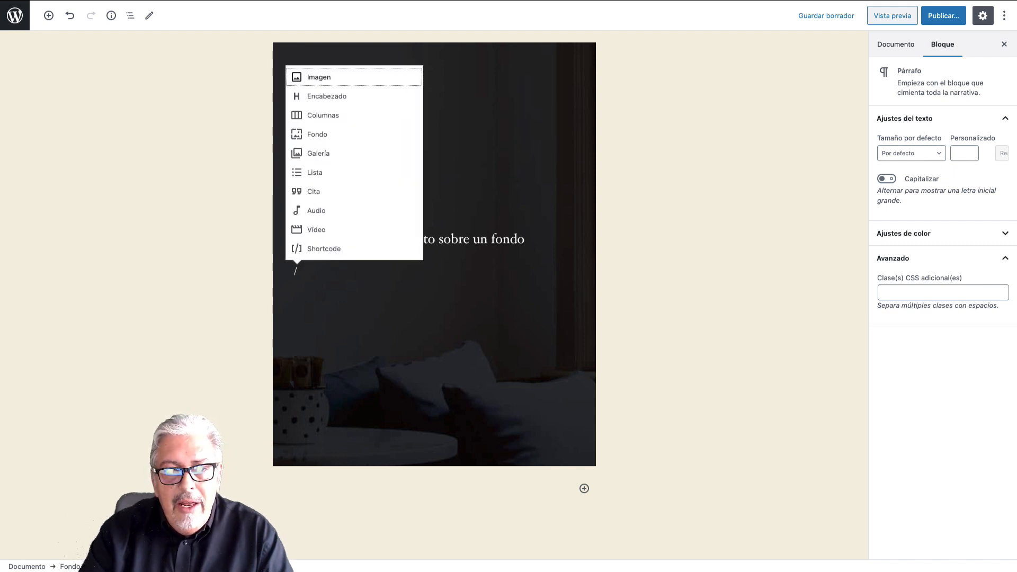
pyautogui.write('bot')
pyautogui.click(408, 256)
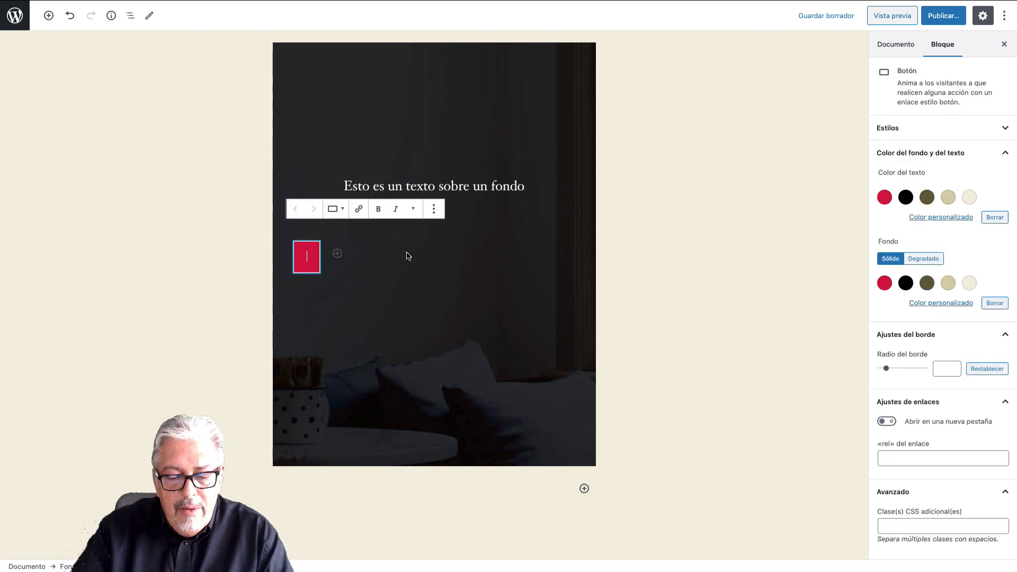
pyautogui.write('Botón')
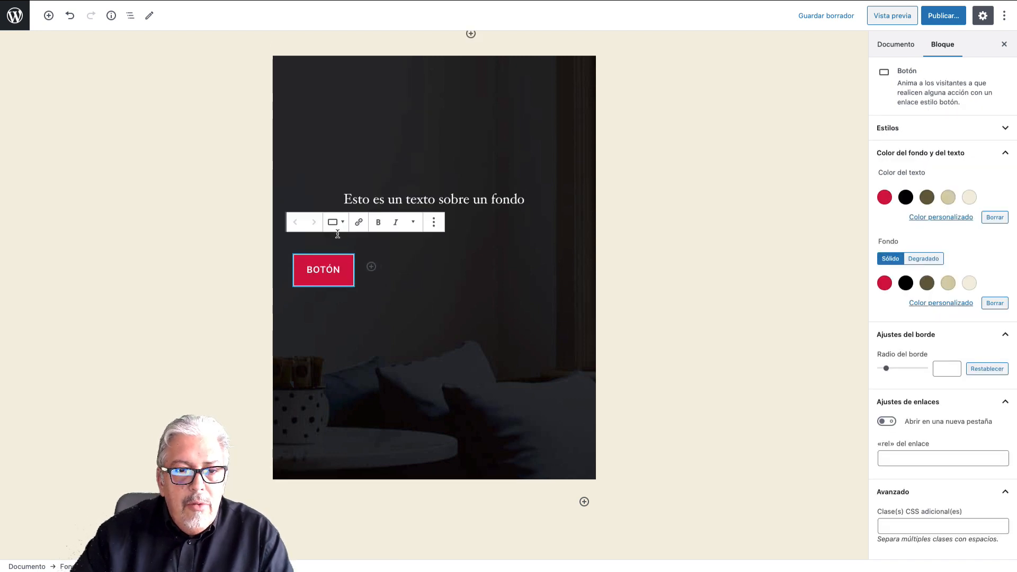
# - Apply the outline style to the button and centre its parent Botones block
pyautogui.click(334, 223)
pyautogui.click(451, 304)
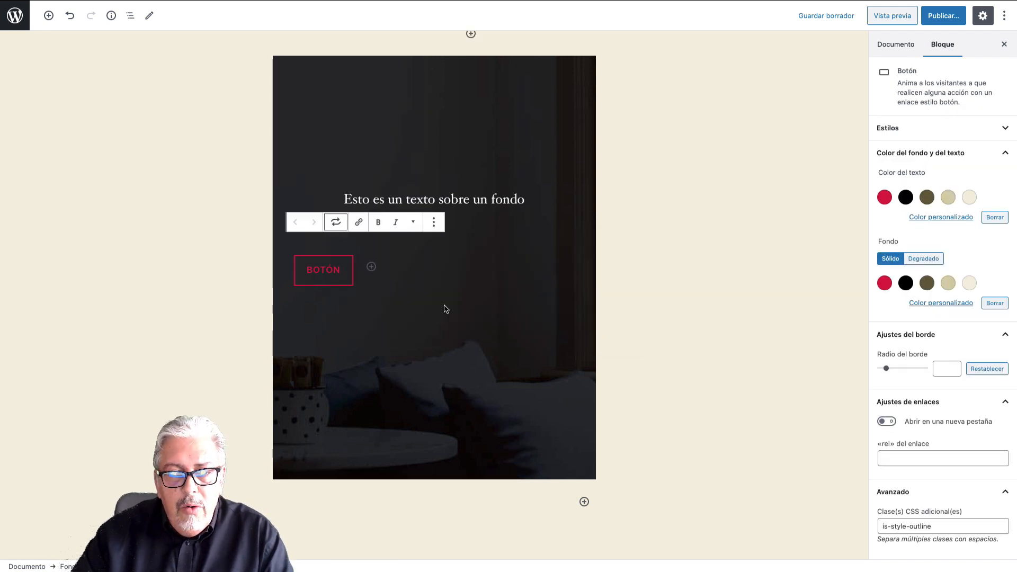
pyautogui.click(287, 256)
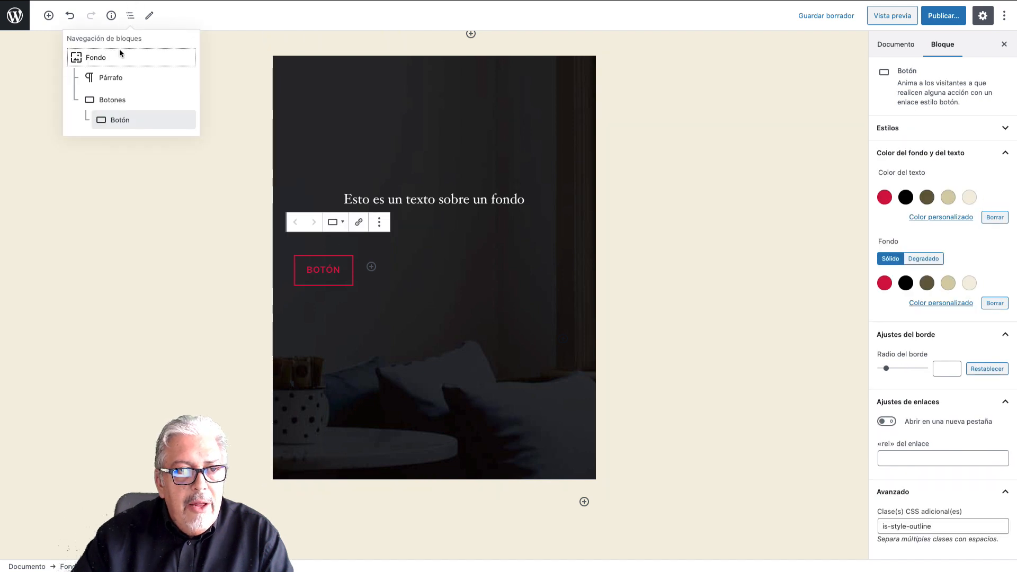
pyautogui.click(116, 100)
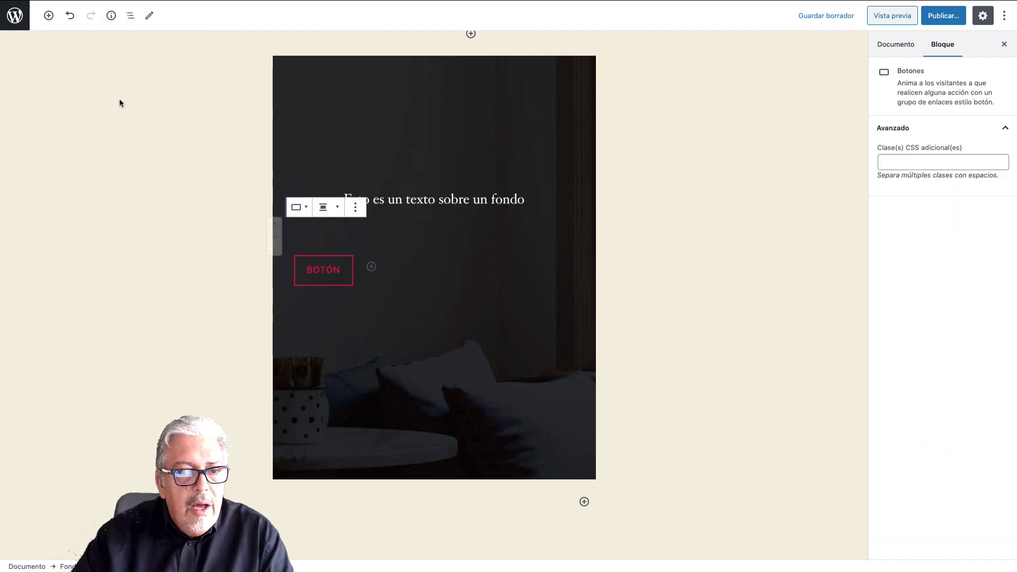
pyautogui.click(324, 205)
pyautogui.click(329, 159)
# - Preview the post and examine the Fondo block's fixed image, overlaid text and outlined button while scrolling
pyautogui.scroll(2, 777, 163)
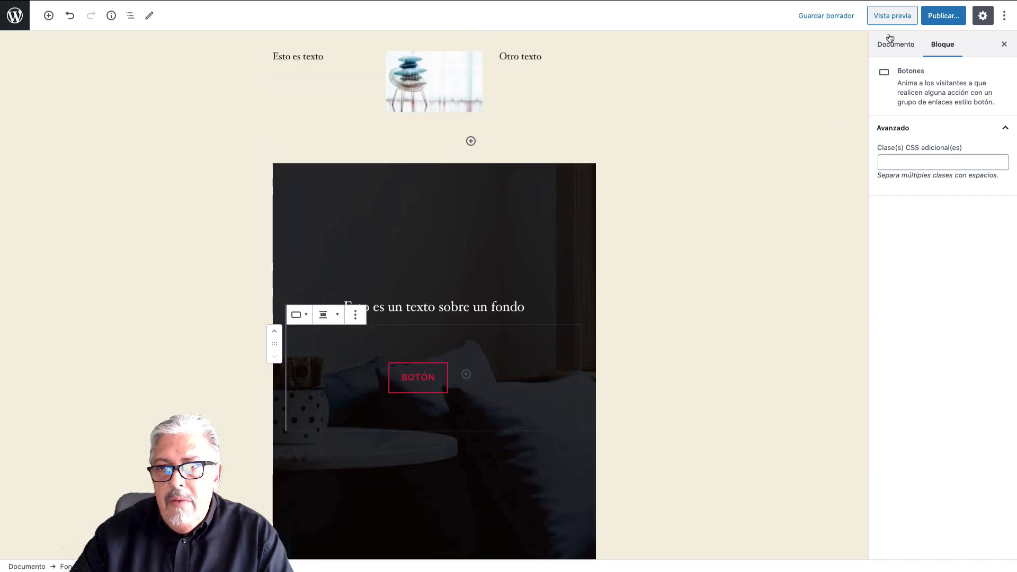
pyautogui.click(892, 15)
pyautogui.scroll(-4, 629, 288)
pyautogui.scroll(-5, 630, 288)
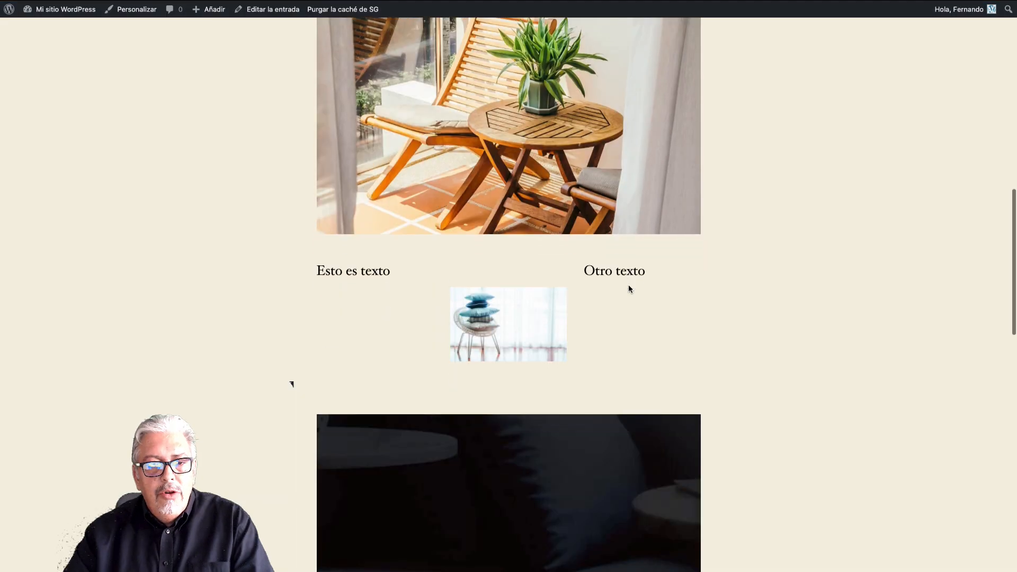
pyautogui.scroll(-4, 631, 289)
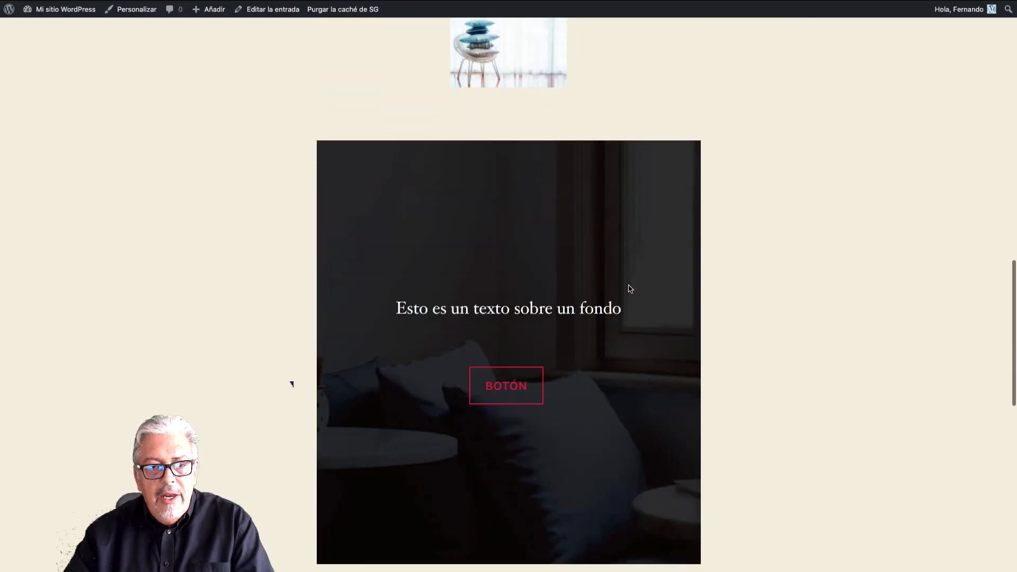
pyautogui.scroll(3, 630, 289)
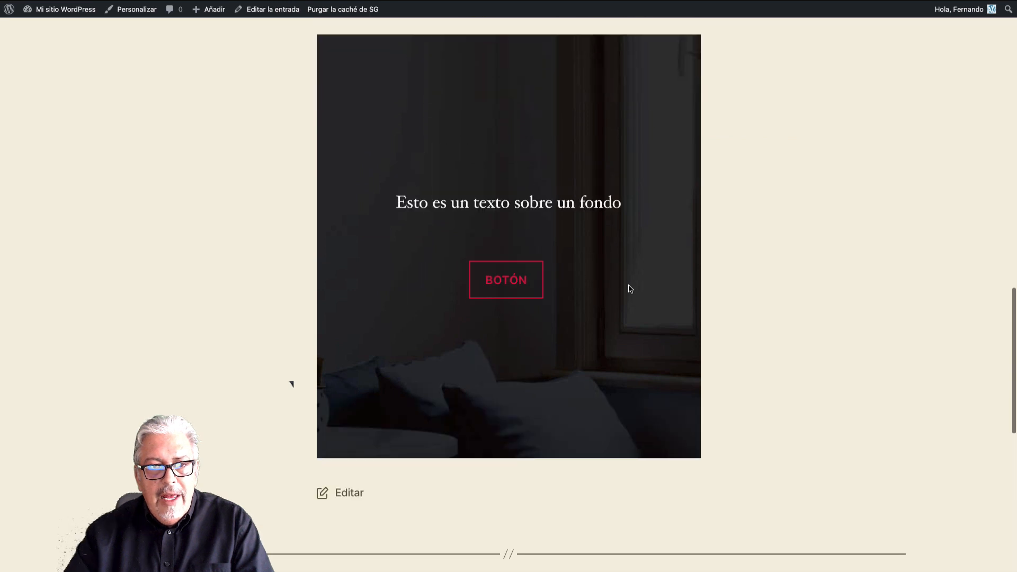
pyautogui.scroll(-2, 594, 245)
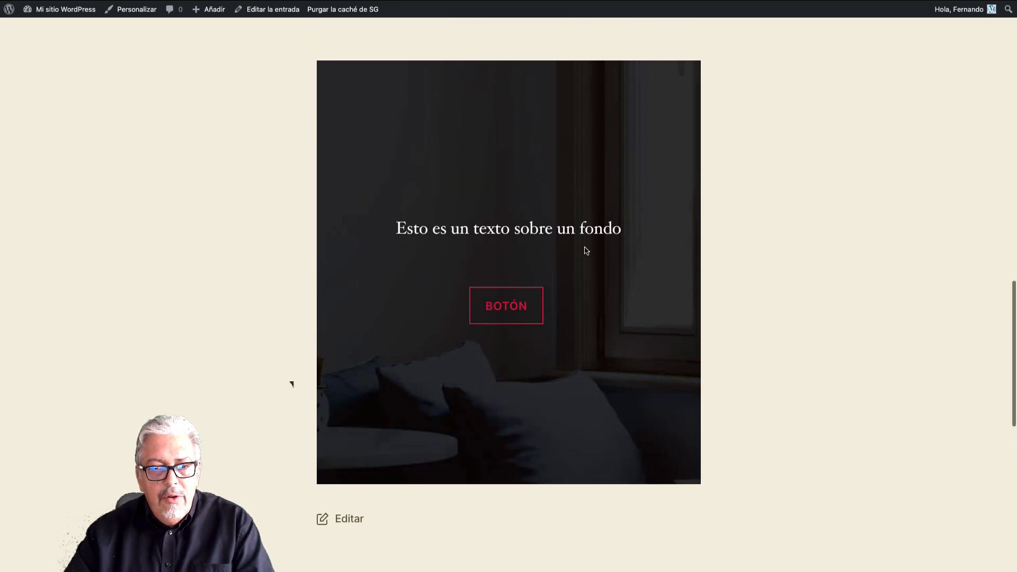
# - Insert a Medios y texto block below the Fondo block
pyautogui.scroll(3, 599, 220)
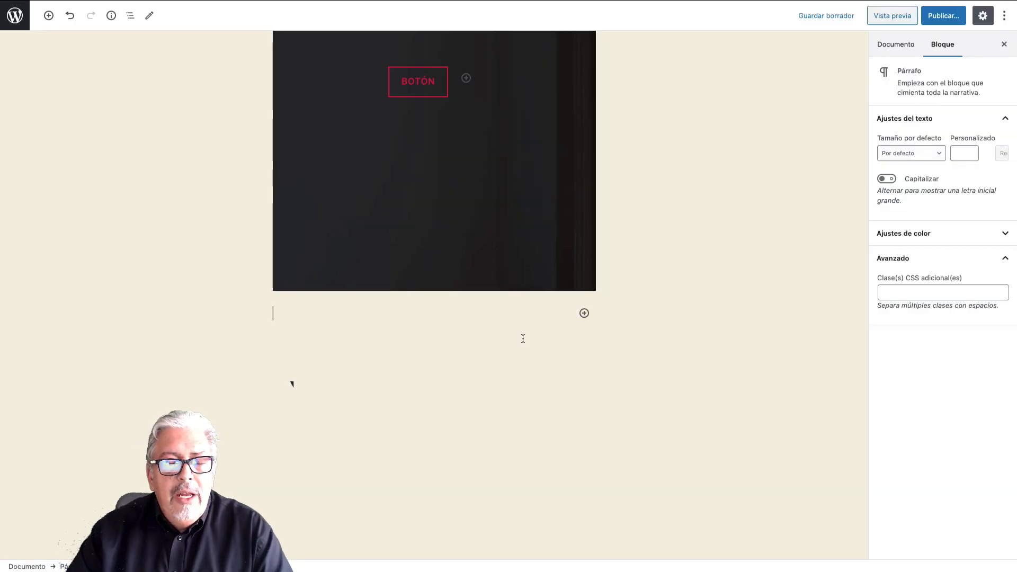
pyautogui.click(49, 16)
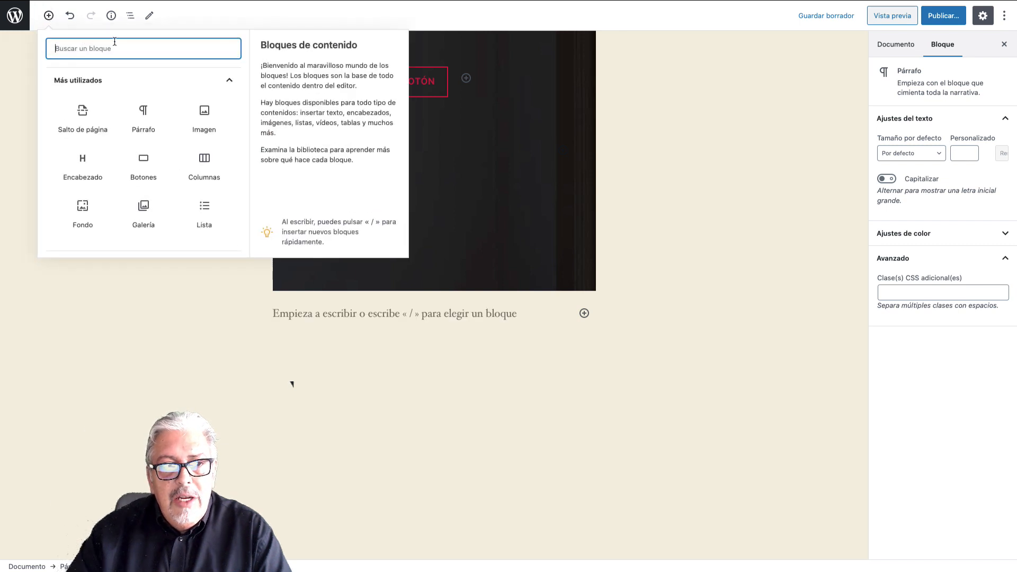
pyautogui.moveTo(143, 119)
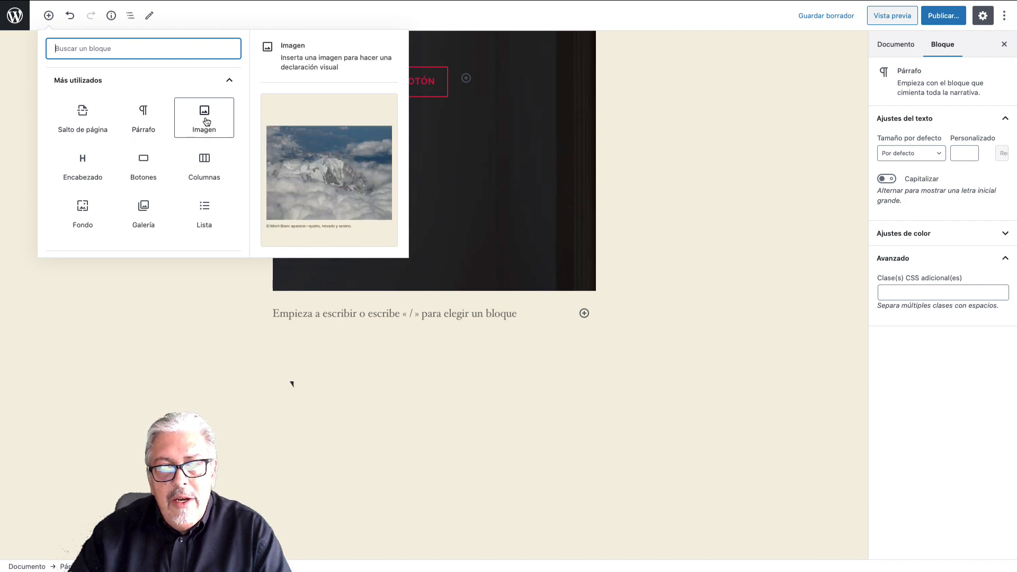
pyautogui.scroll(-2, 84, 157)
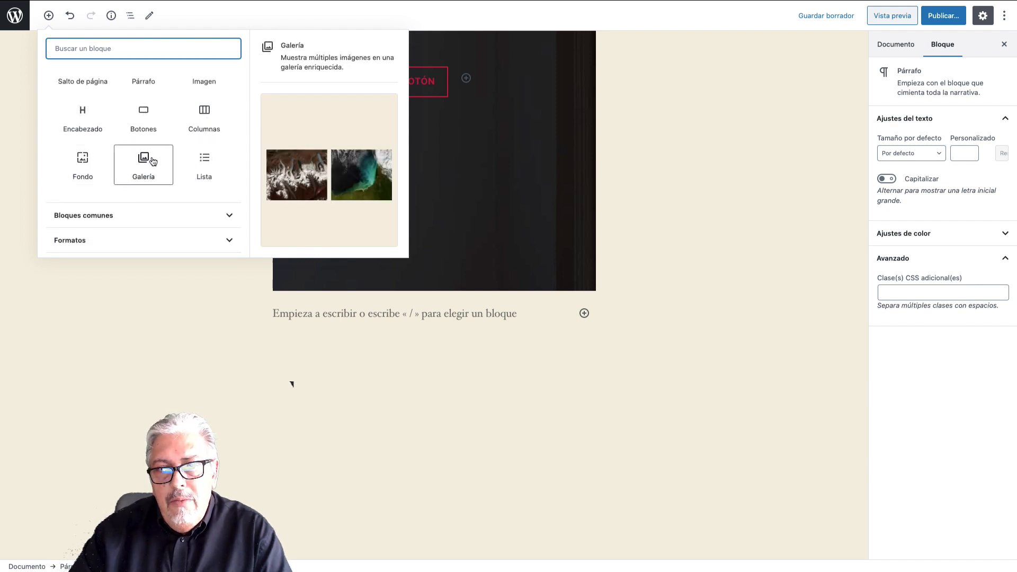
pyautogui.scroll(2, 164, 141)
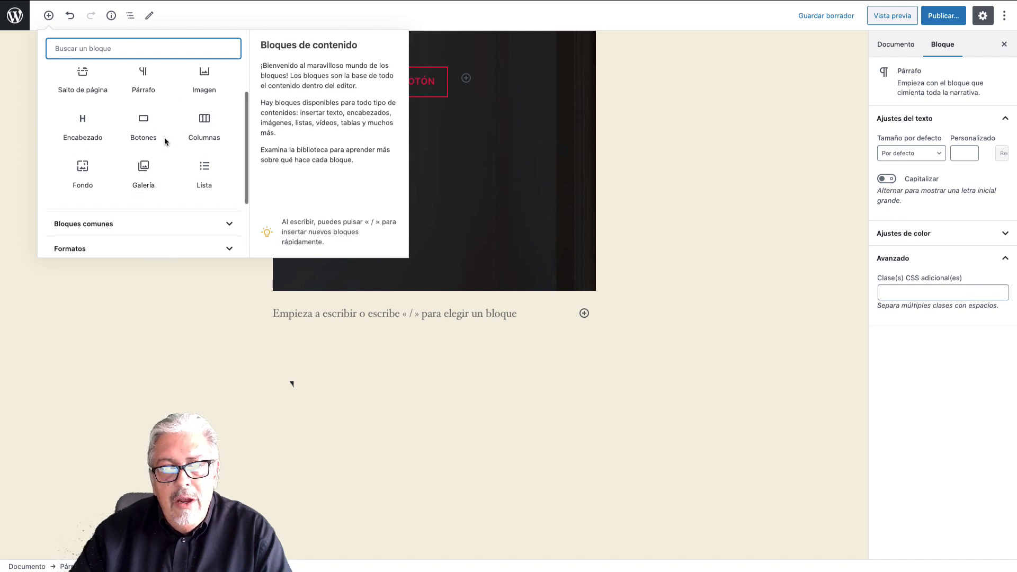
pyautogui.scroll(-5, 165, 141)
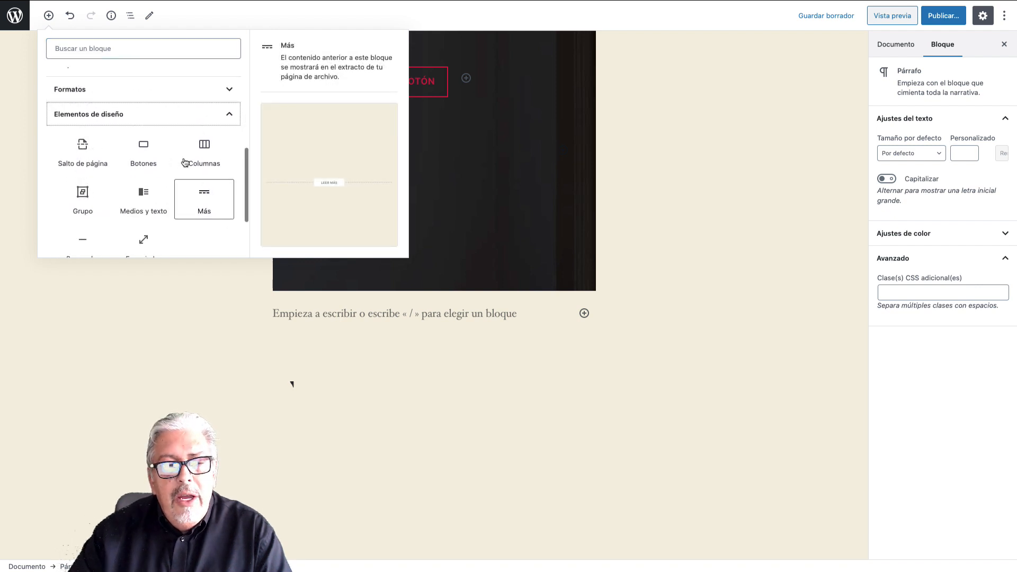
pyautogui.scroll(-1, 175, 153)
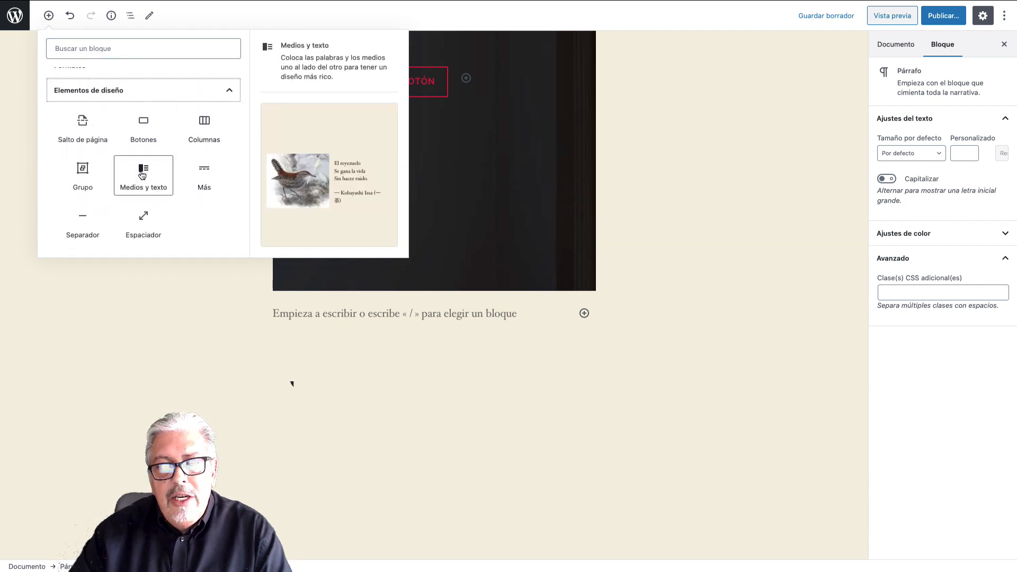
pyautogui.click(142, 175)
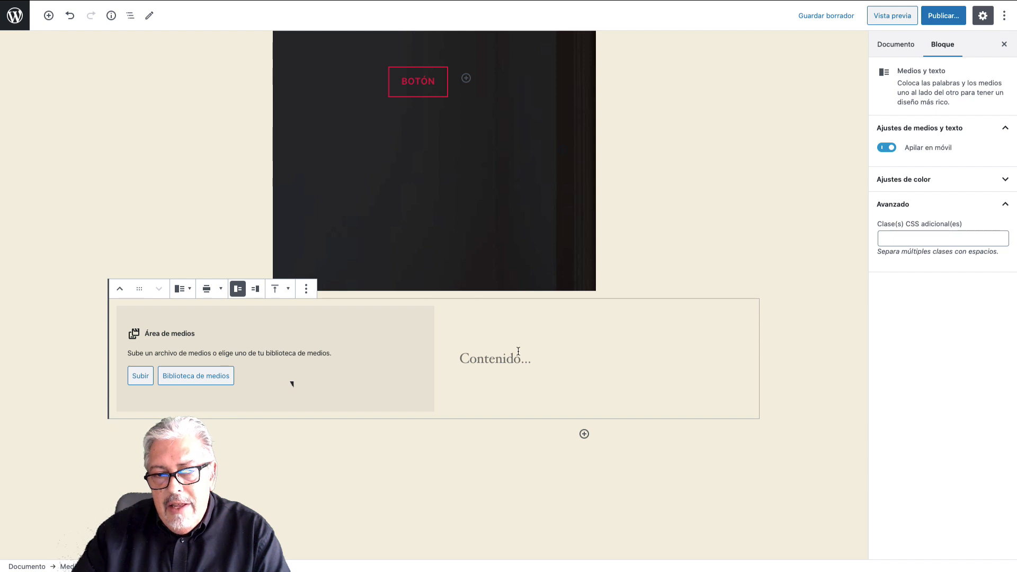
# - Show the media to the right of the text, enter "Esto es el contenido" and add the white chair image
pyautogui.click(257, 290)
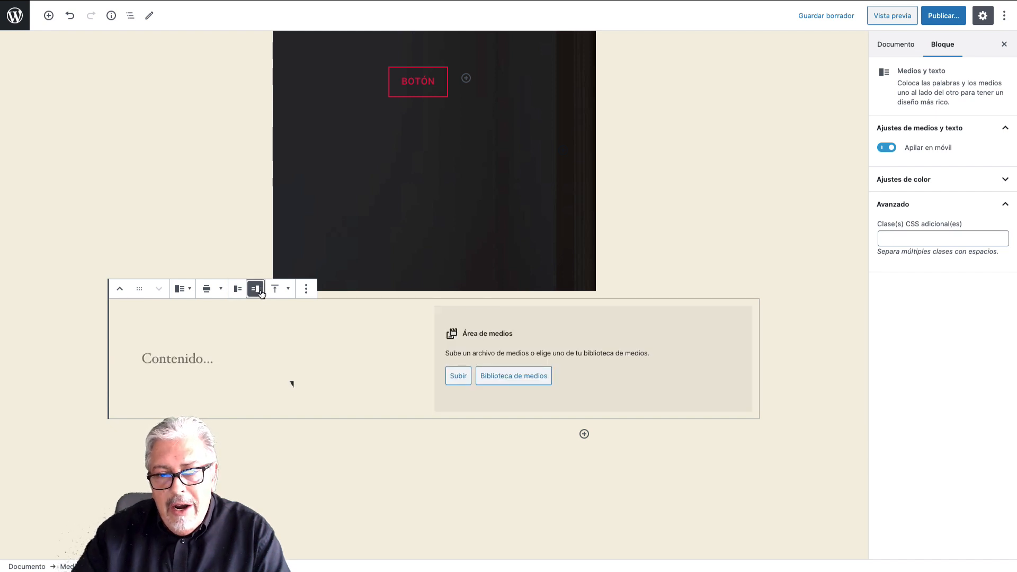
pyautogui.click(169, 356)
pyautogui.write('Esto es el contenido')
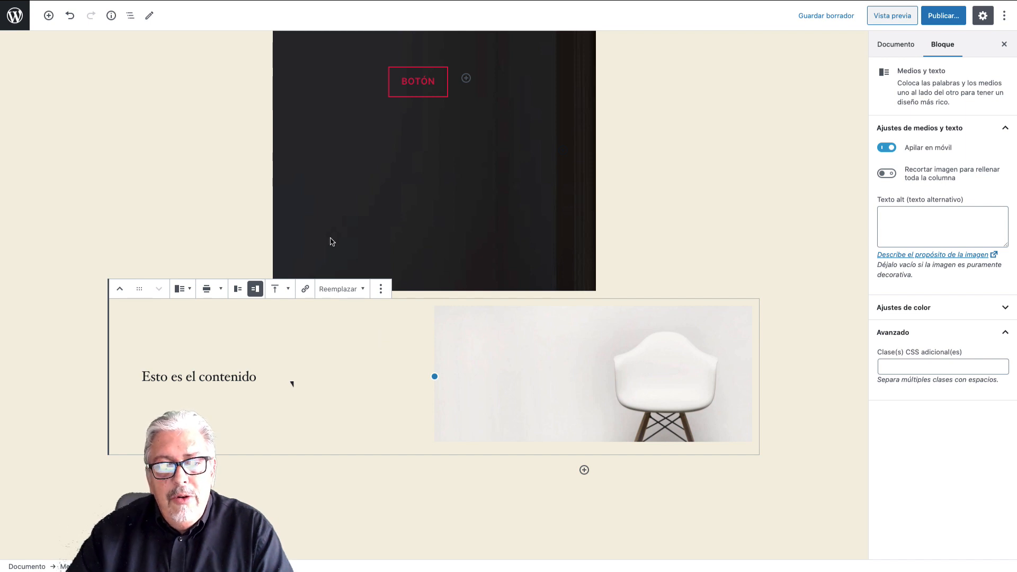
pyautogui.scroll(3, 256, 196)
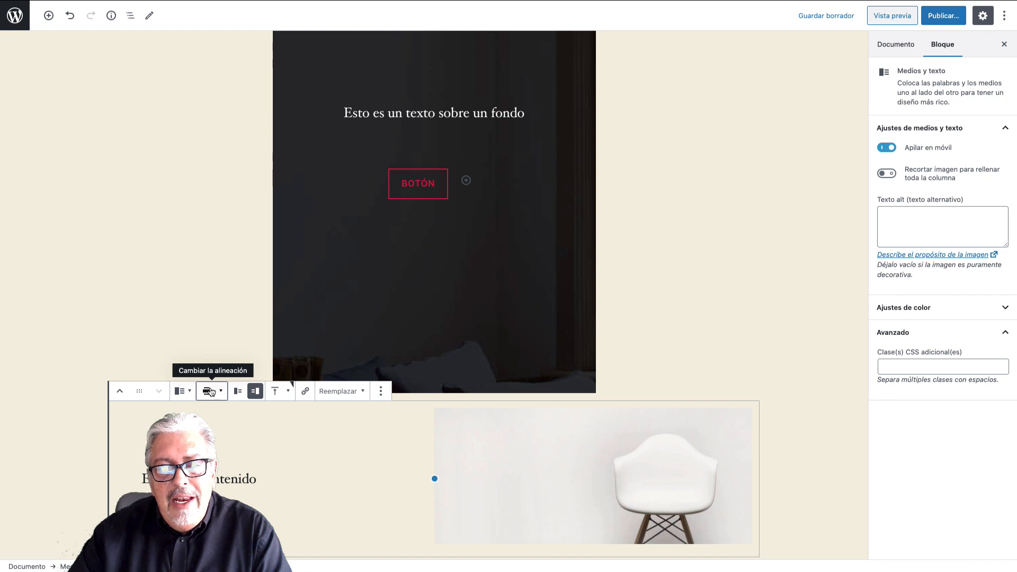
pyautogui.click(211, 392)
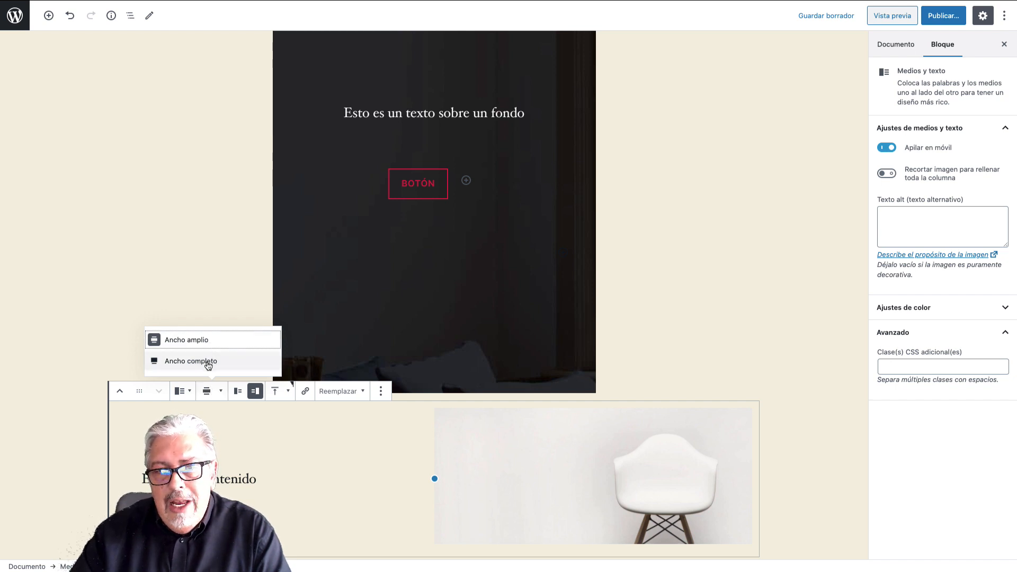
pyautogui.click(247, 269)
# - Set the Fondo block's alignment to Ancho completo
pyautogui.click(289, 183)
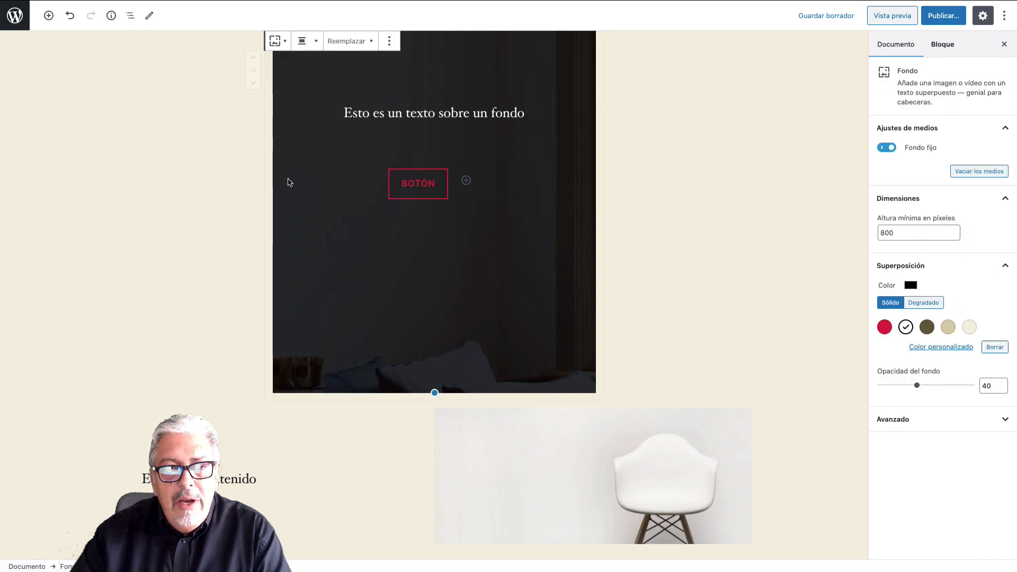
pyautogui.scroll(3, 289, 182)
pyautogui.scroll(3, 290, 182)
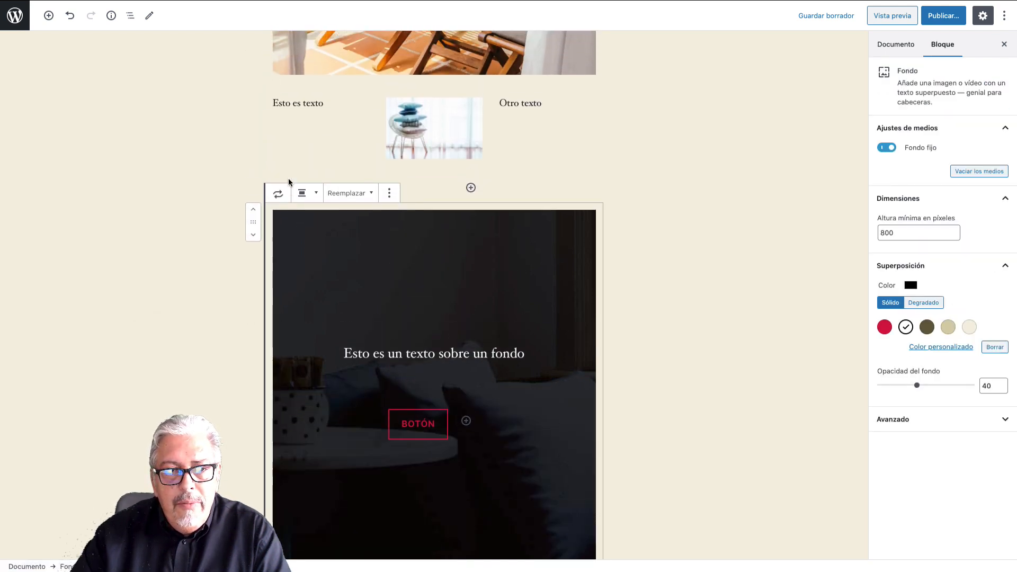
pyautogui.click(308, 209)
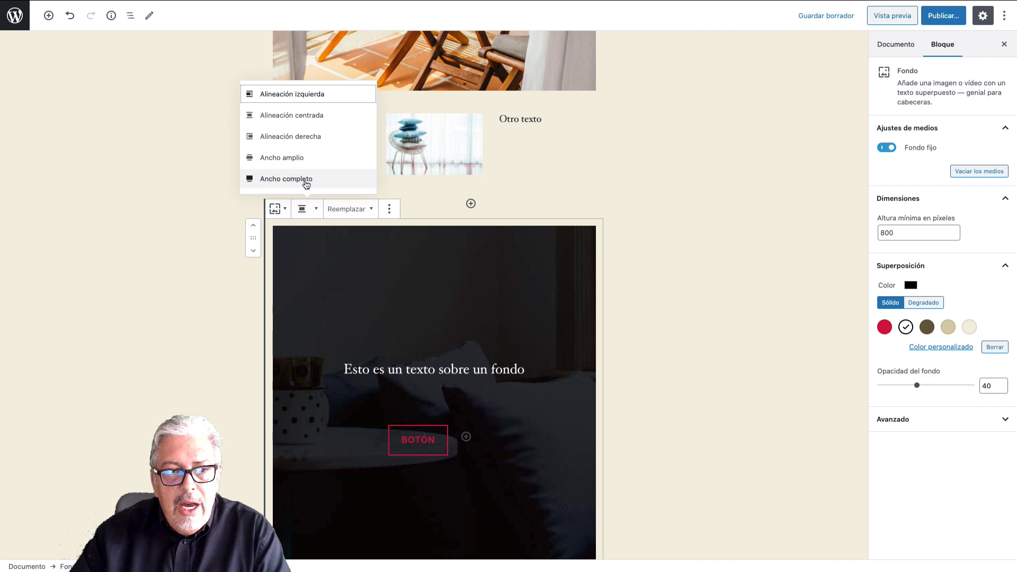
pyautogui.click(304, 180)
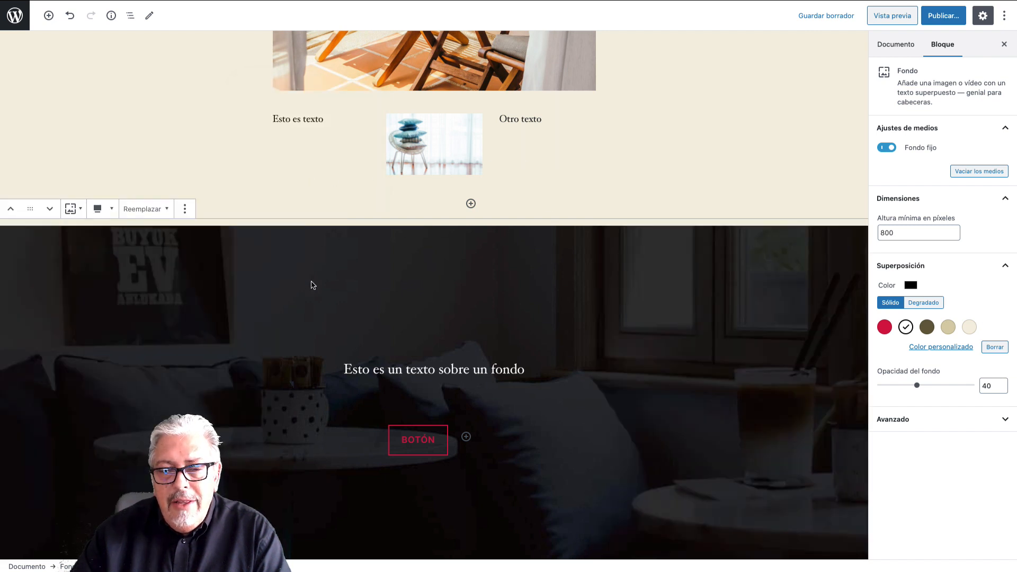
# - Preview the post and examine how the full-width Fondo block and its fixed image behave while scrolling, then return to the editor
pyautogui.click(892, 17)
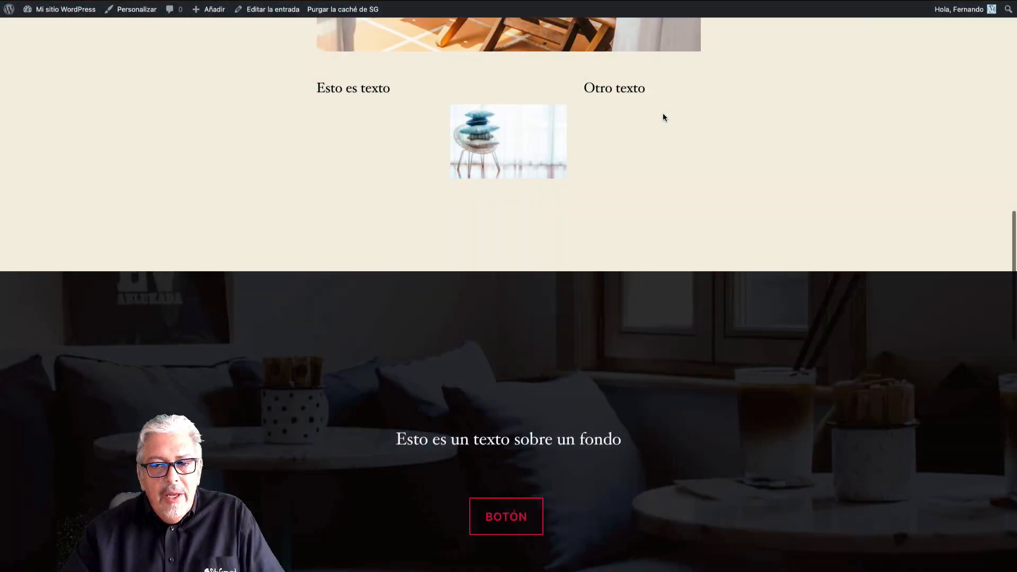
pyautogui.scroll(-5, 663, 114)
pyautogui.scroll(-1, 663, 114)
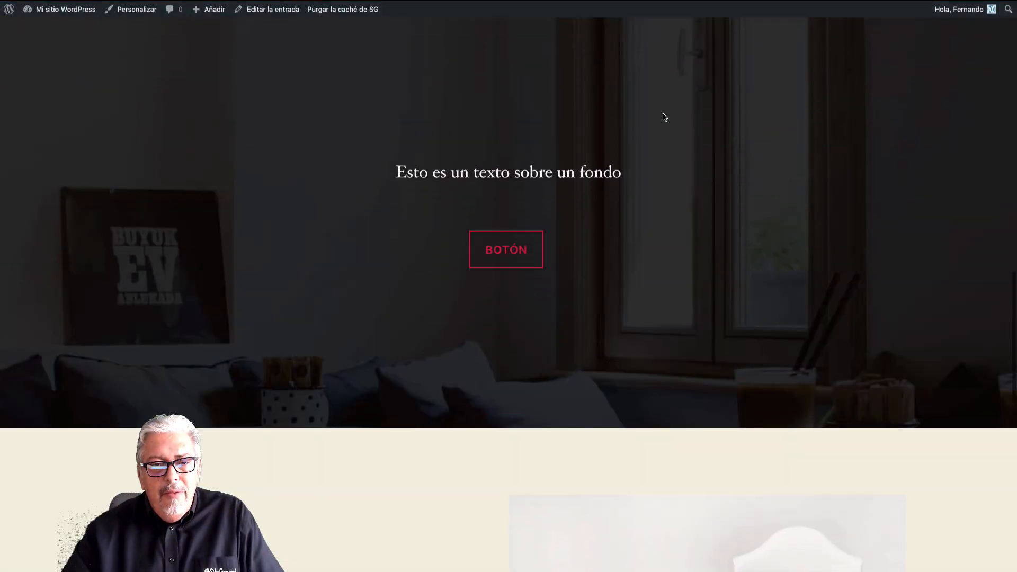
pyautogui.scroll(1, 663, 113)
pyautogui.scroll(-1, 663, 114)
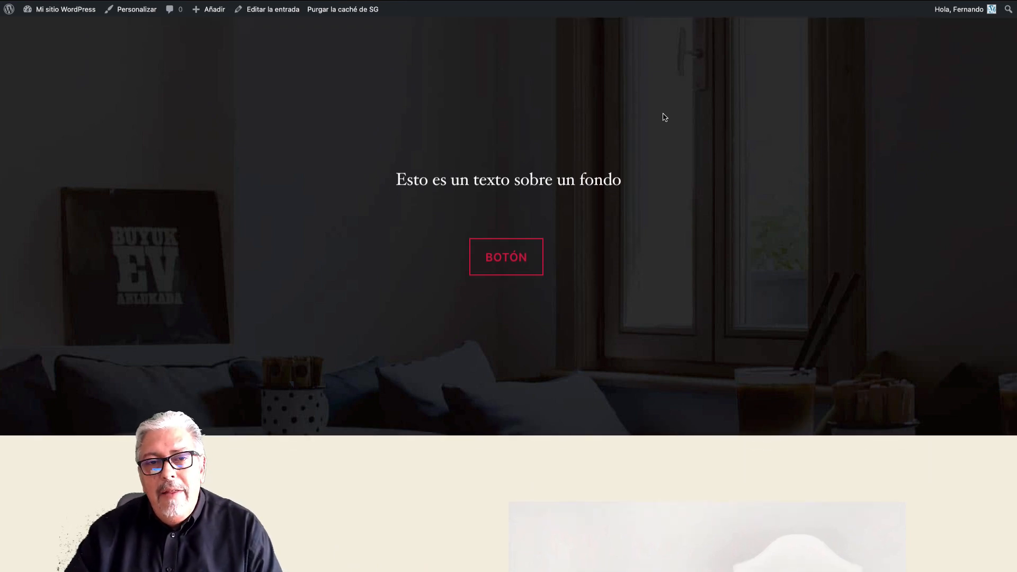
pyautogui.press('super+w')
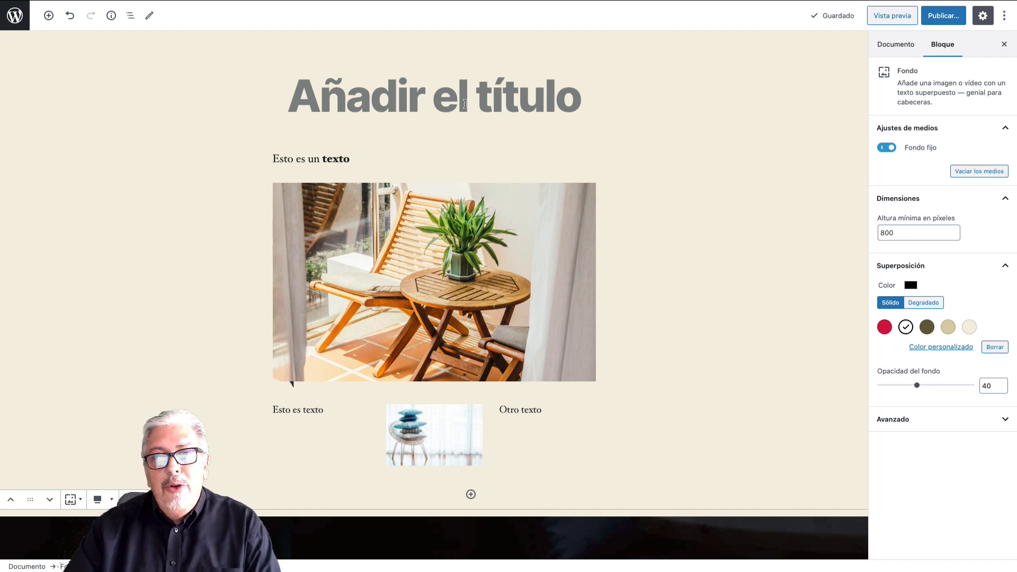
# - Enter "Mi primera entrada del blog" as the post title
pyautogui.click(465, 104)
pyautogui.write('Mi primera entrada d')
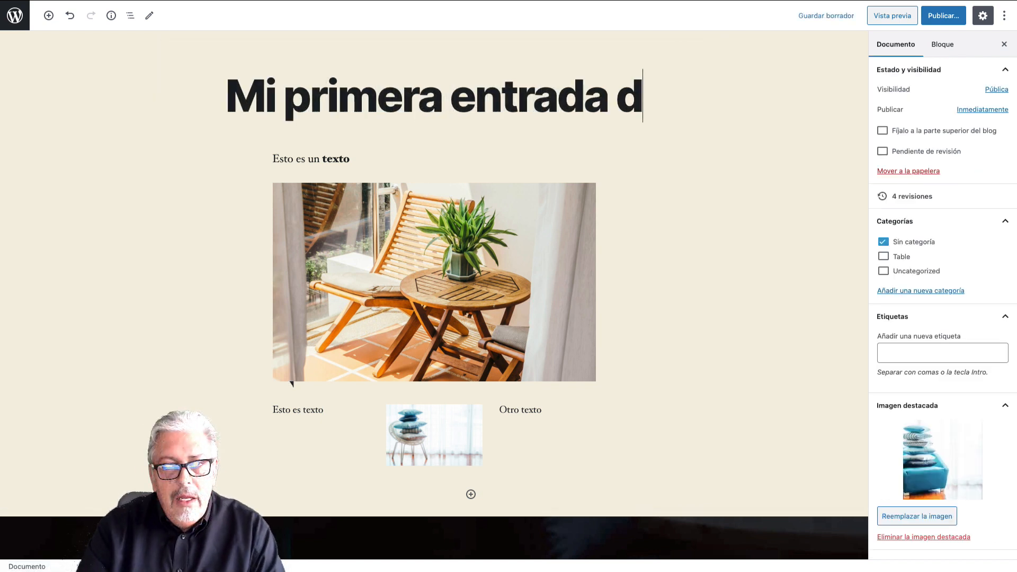
pyautogui.write('el blog')
# - Review the pre-publication settings for the post's visibility, publishing date and suggested tags
pyautogui.click(944, 15)
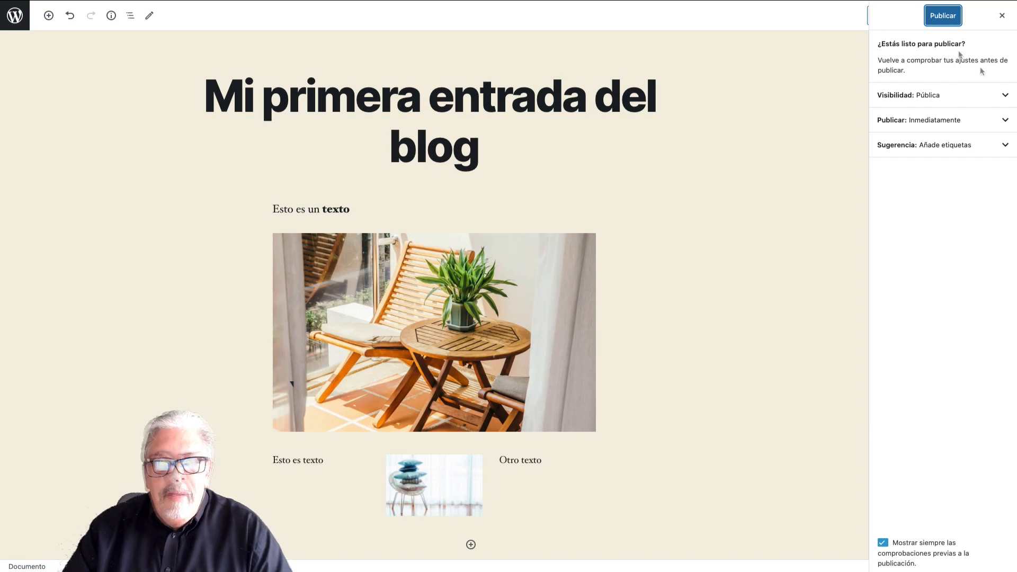
pyautogui.click(1001, 101)
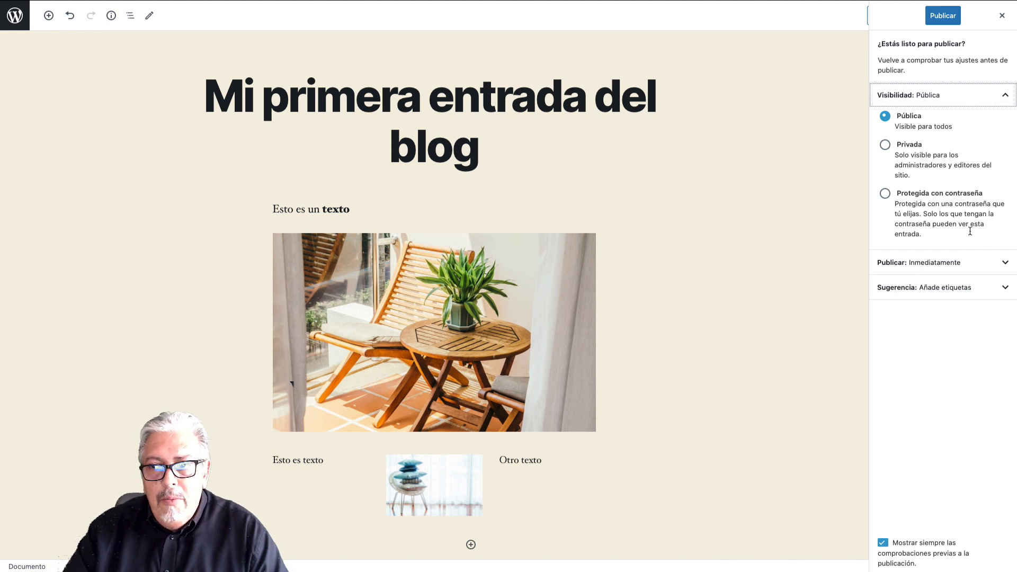
pyautogui.click(998, 264)
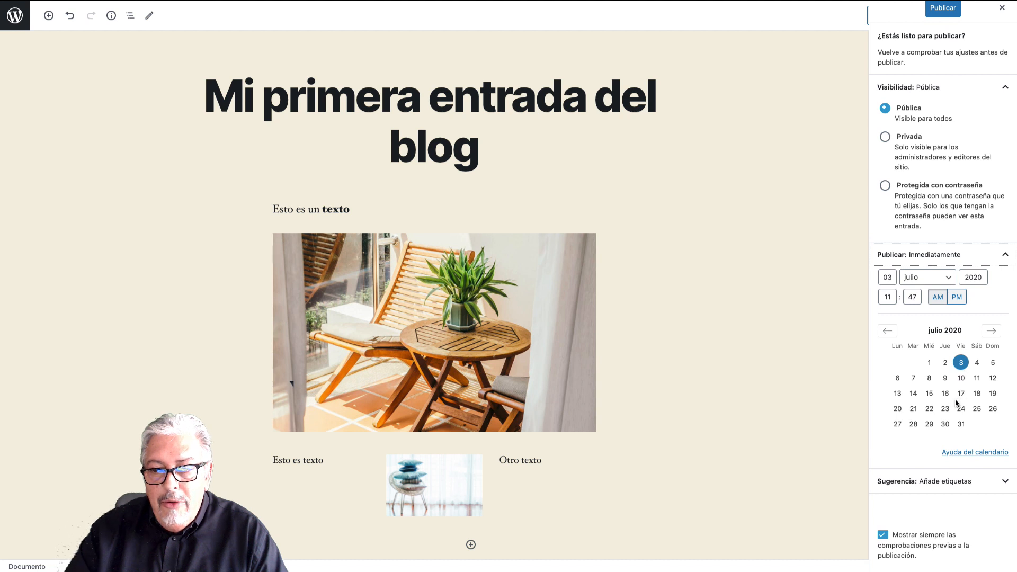
pyautogui.click(1002, 483)
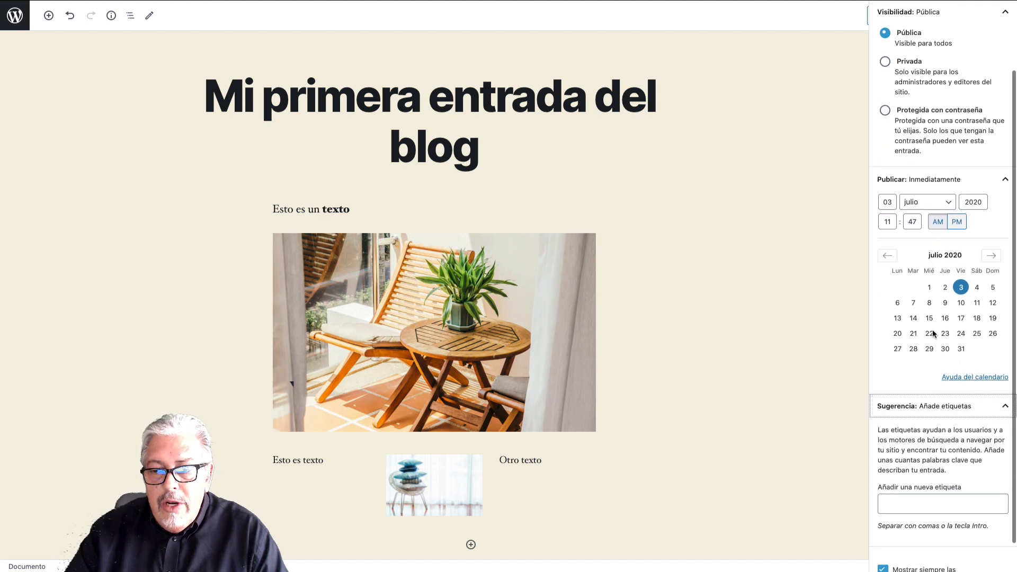
pyautogui.click(917, 471)
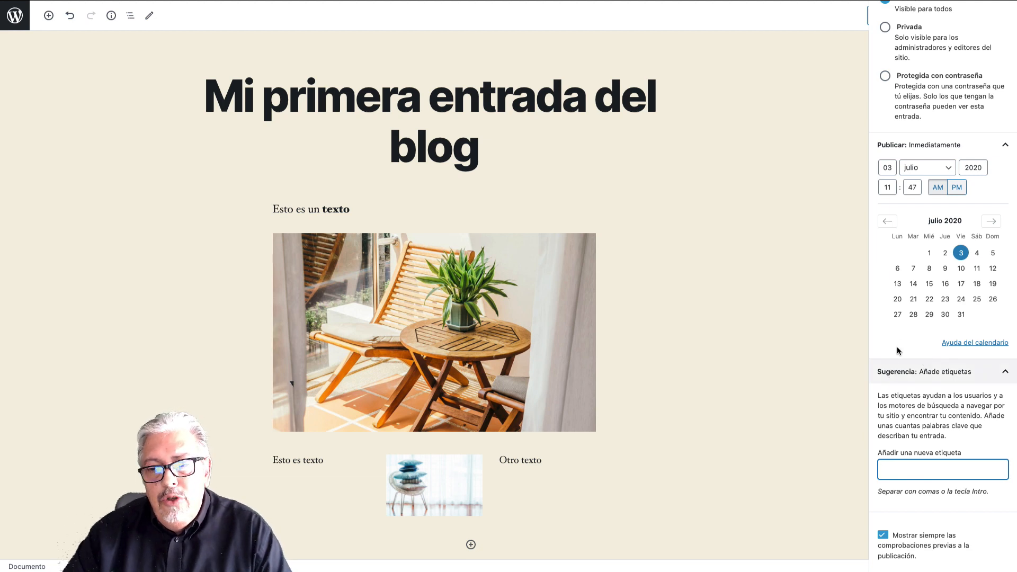
pyautogui.scroll(3, 899, 347)
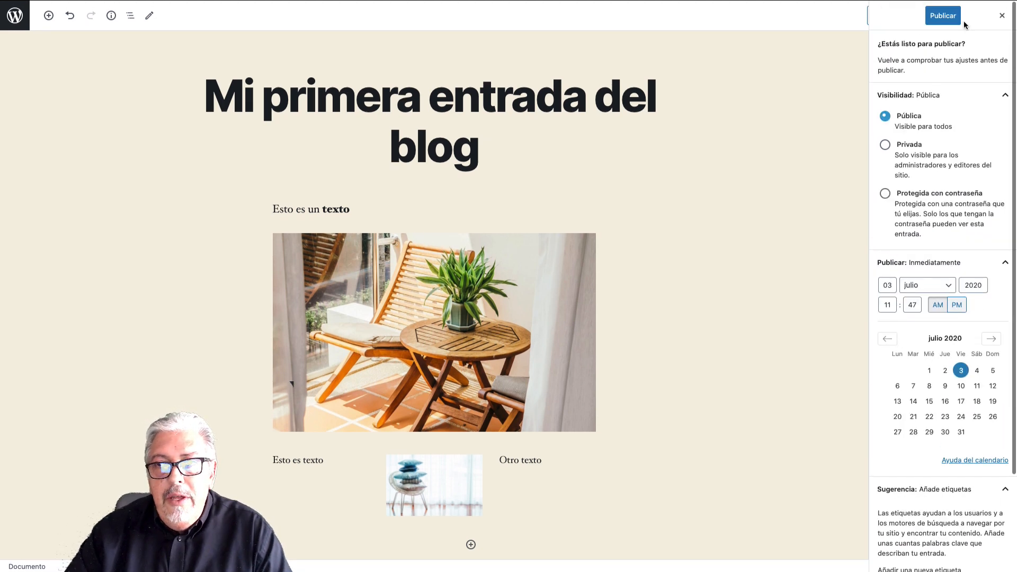
# - Publish the post and open the live entry to look through its content
pyautogui.click(947, 16)
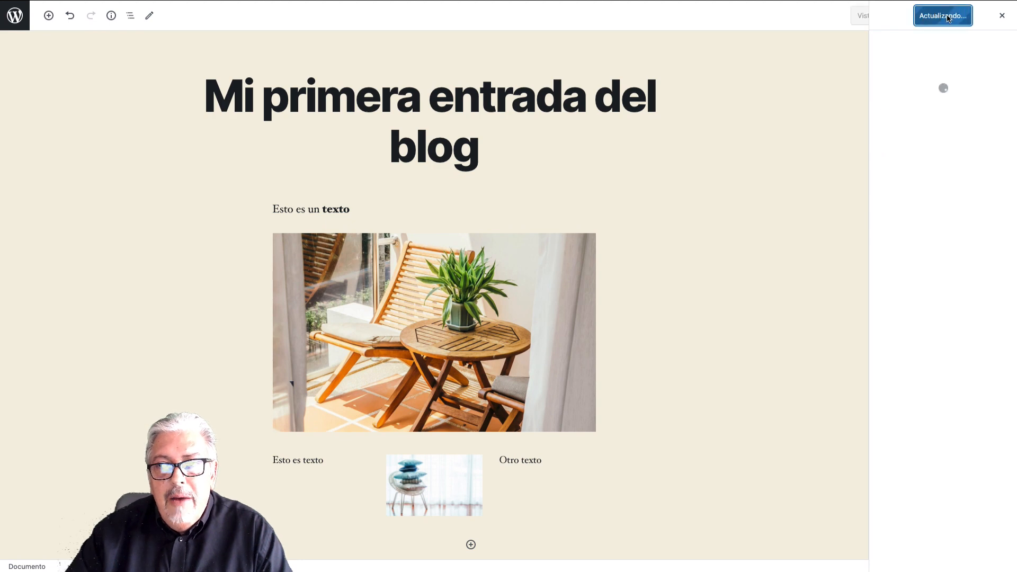
pyautogui.click(907, 133)
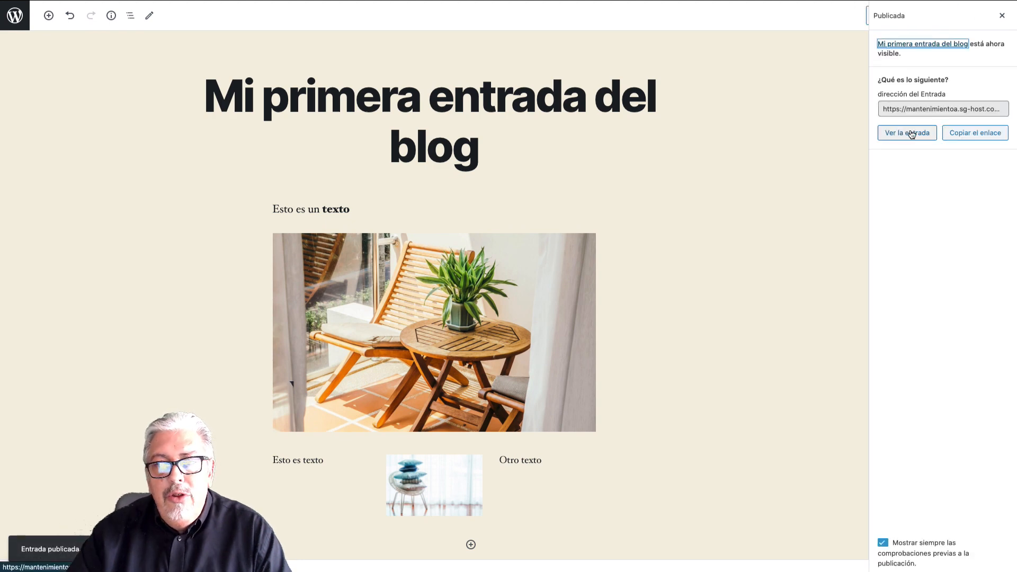
pyautogui.scroll(-4, 597, 139)
pyautogui.scroll(-12, 597, 139)
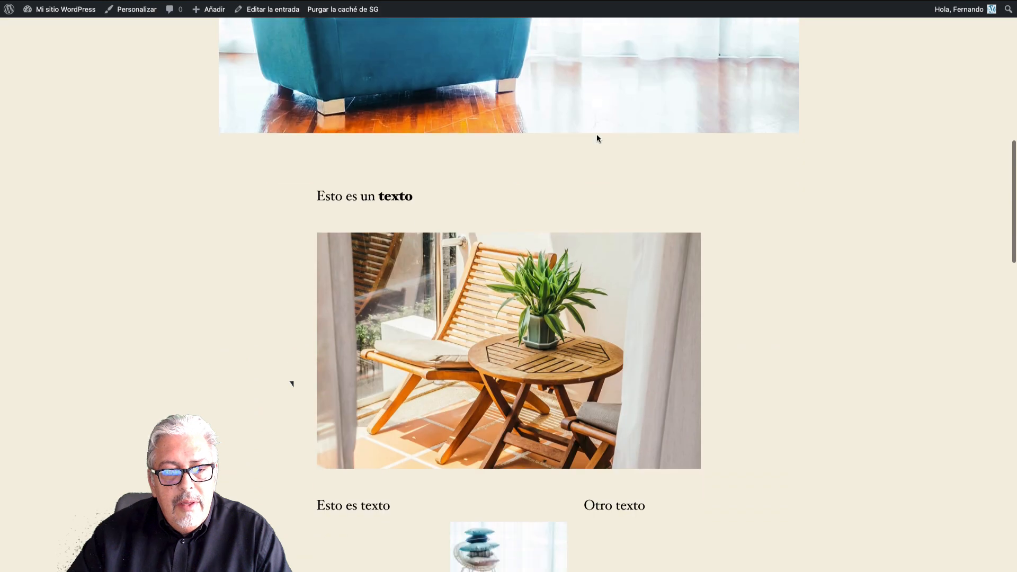